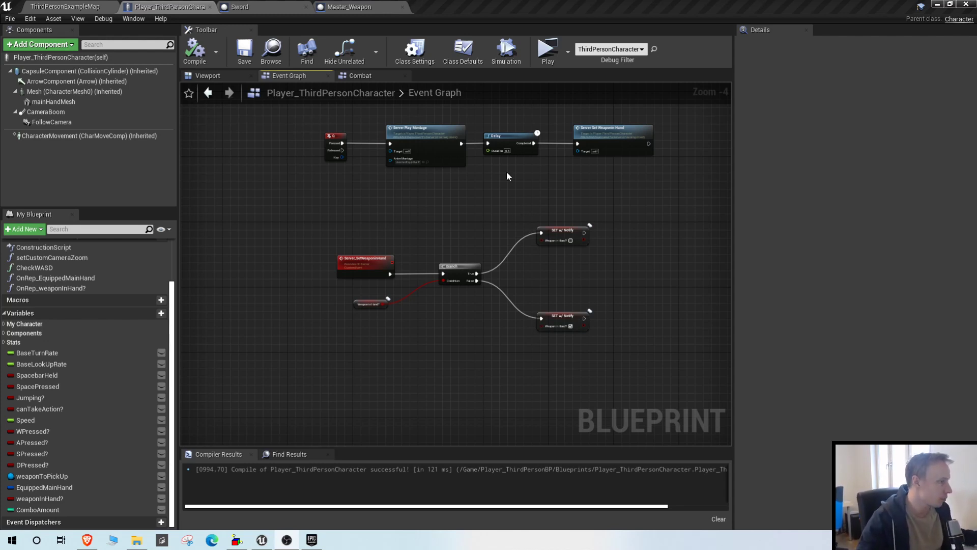
Review the Server_SetWeaponInHand logic in the character's event graph and the sphere overlap events in Master_Weapon
{"action": "right_click_drag", "start_coordinate": [412, 403], "coordinate": [461, 348]}
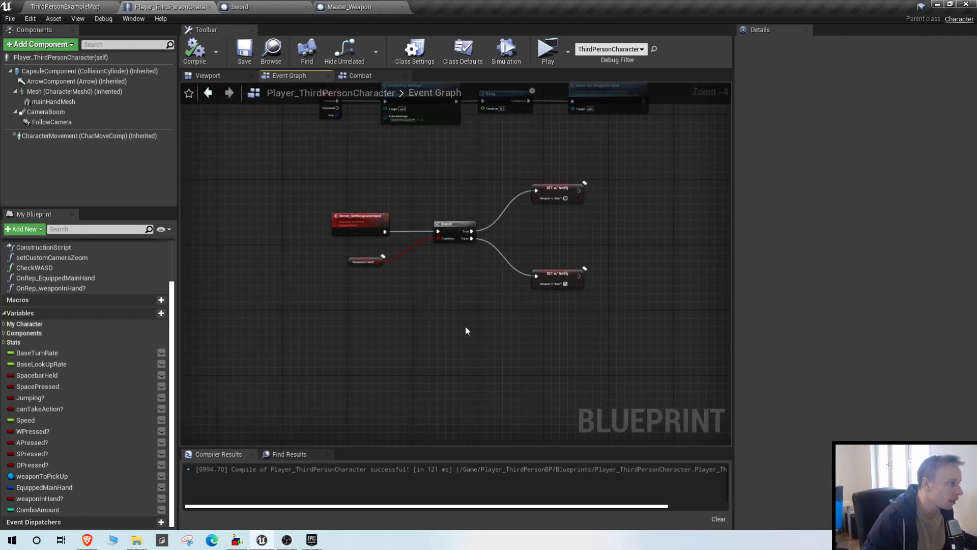
{"action": "scroll", "coordinate": [465, 327], "scroll_direction": "up", "scroll_amount": 1}
{"action": "left_click", "coordinate": [41, 5]}
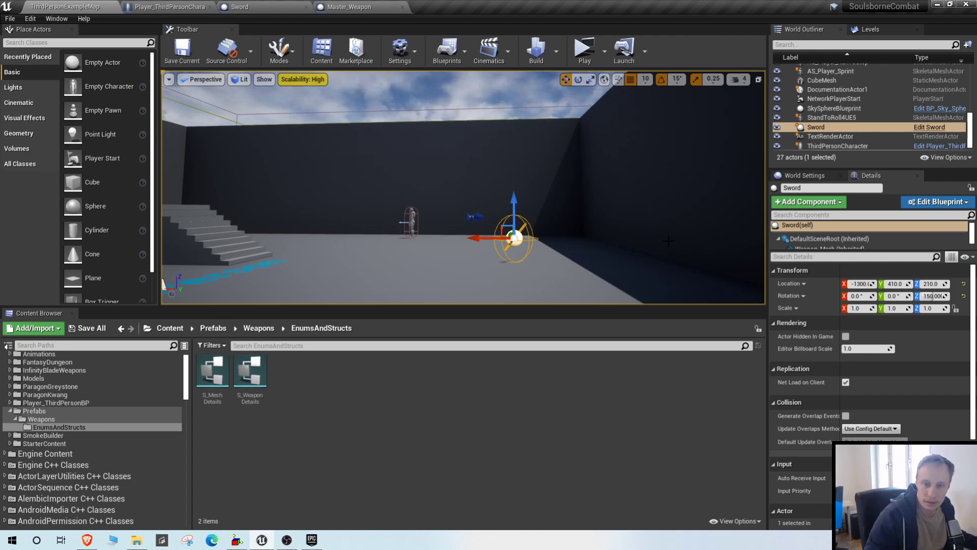
{"action": "left_click", "coordinate": [327, 5]}
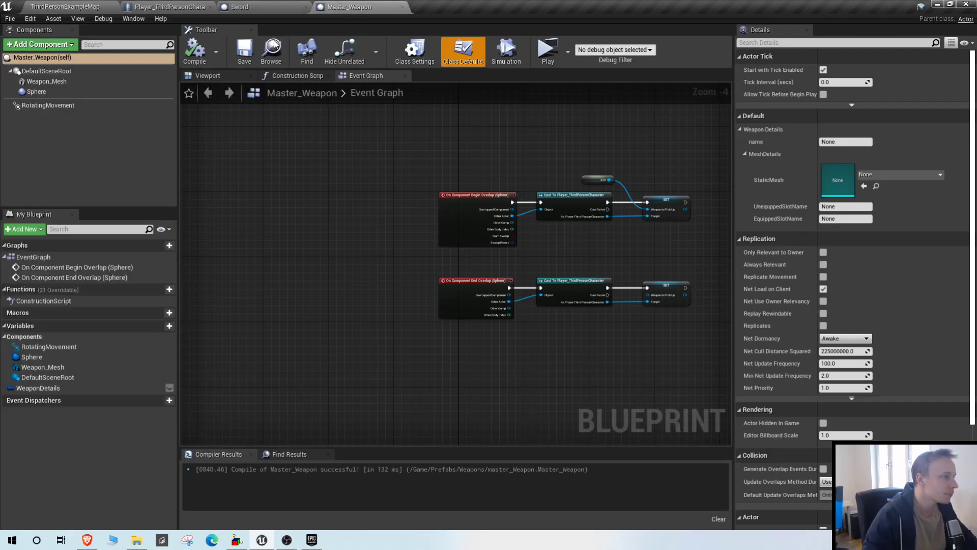
{"action": "right_click_drag", "start_coordinate": [552, 242], "coordinate": [471, 224]}
Return to the ThirdPersonExampleMap level and start a multiplayer play preview with control of Client 1
{"action": "left_click", "coordinate": [45, 4]}
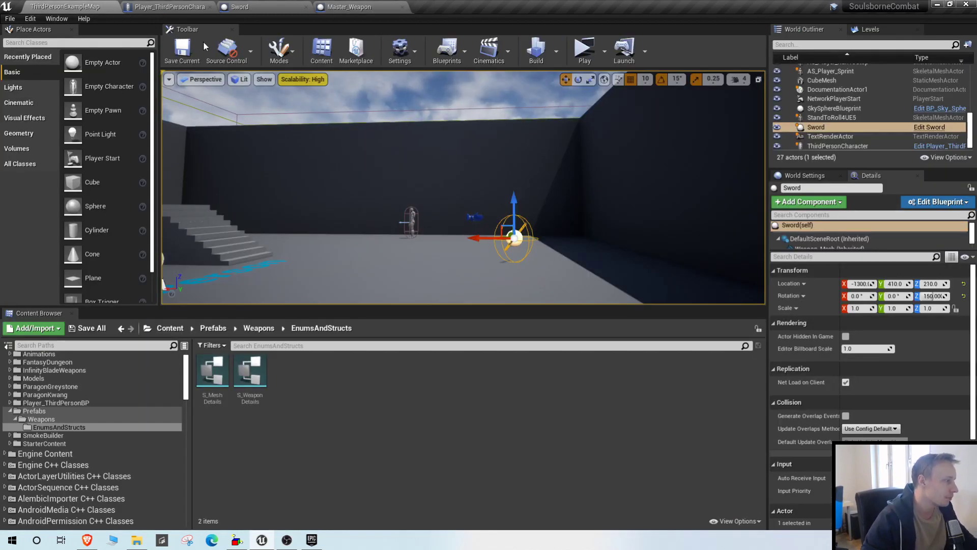
{"action": "key", "text": "w"}
{"action": "right_click_drag", "start_coordinate": [463, 188], "coordinate": [476, 177]}
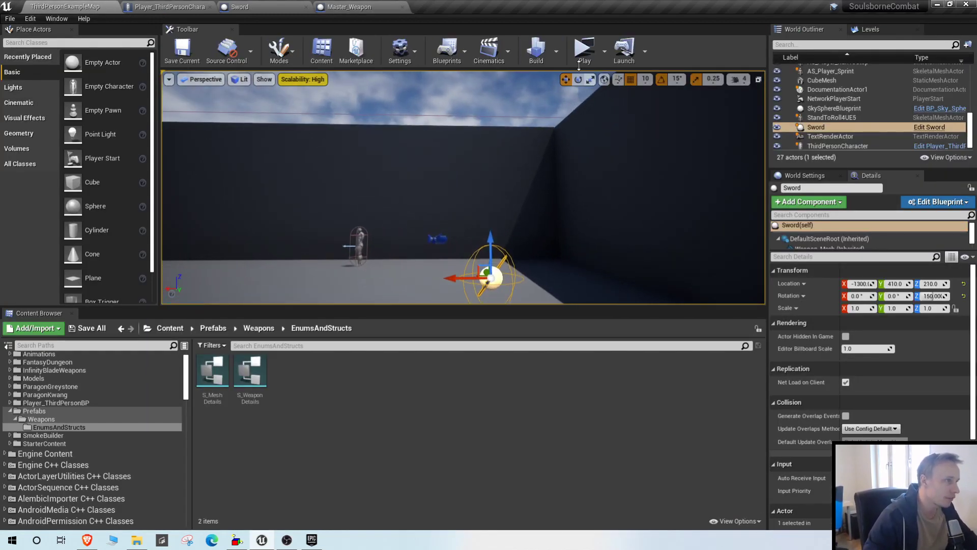
{"action": "left_click", "coordinate": [580, 61]}
{"action": "left_click", "coordinate": [526, 247]}
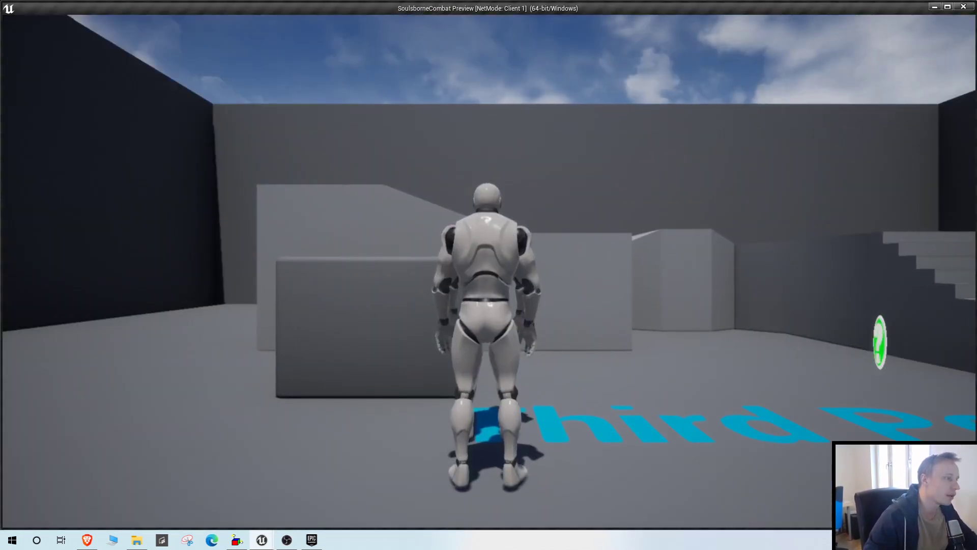
Walk the Client 1 character towards the floating sword and move the Client 2 preview window out of the way
{"action": "key", "text": "w"}
{"action": "key", "text": "alt+Tab"}
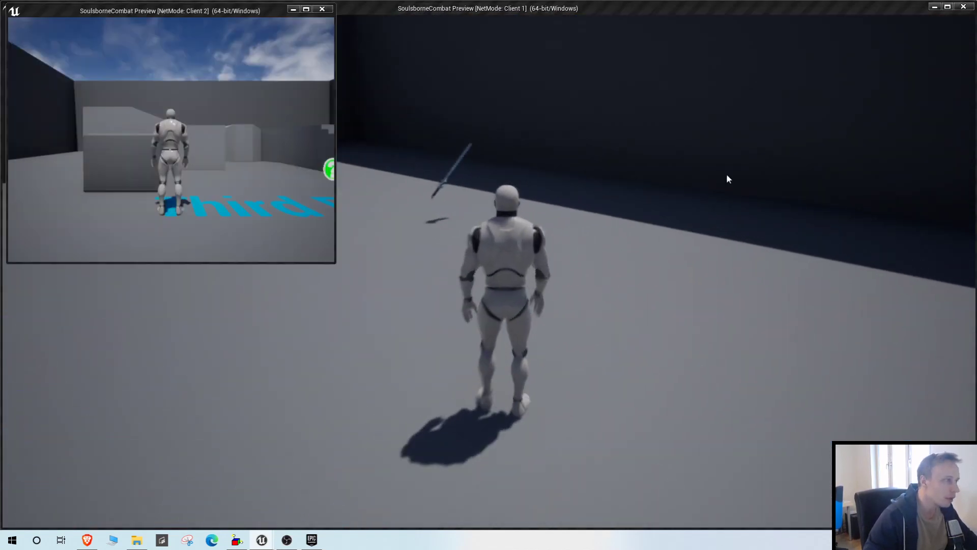
{"action": "left_click_drag", "start_coordinate": [267, 17], "coordinate": [918, 39]}
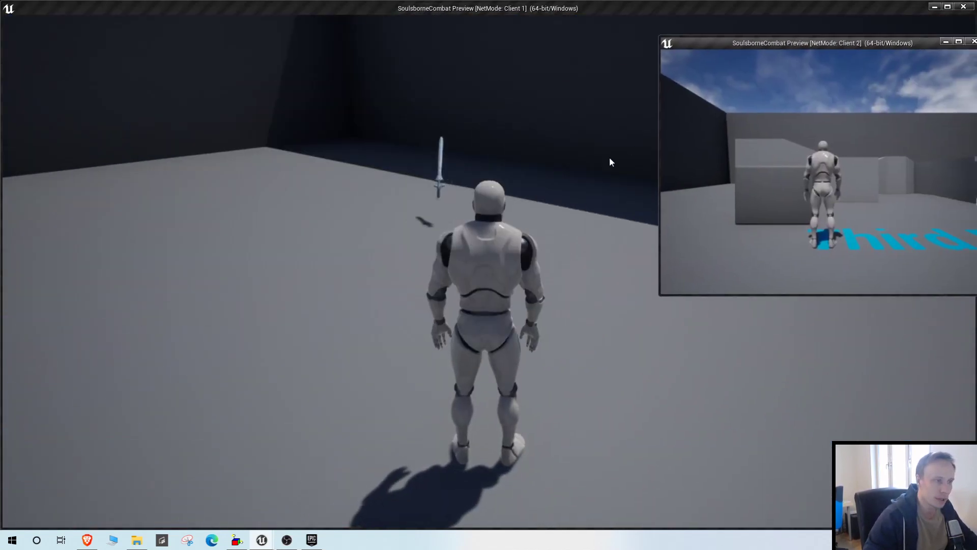
{"action": "left_click", "coordinate": [609, 157]}
{"action": "key", "text": "alt+Tab"}
{"action": "left_click_drag", "start_coordinate": [795, 43], "coordinate": [974, 51]}
{"action": "left_click", "coordinate": [567, 160]}
Run the Client 1 character to the sword and pick it up
{"action": "key", "text": "w"}
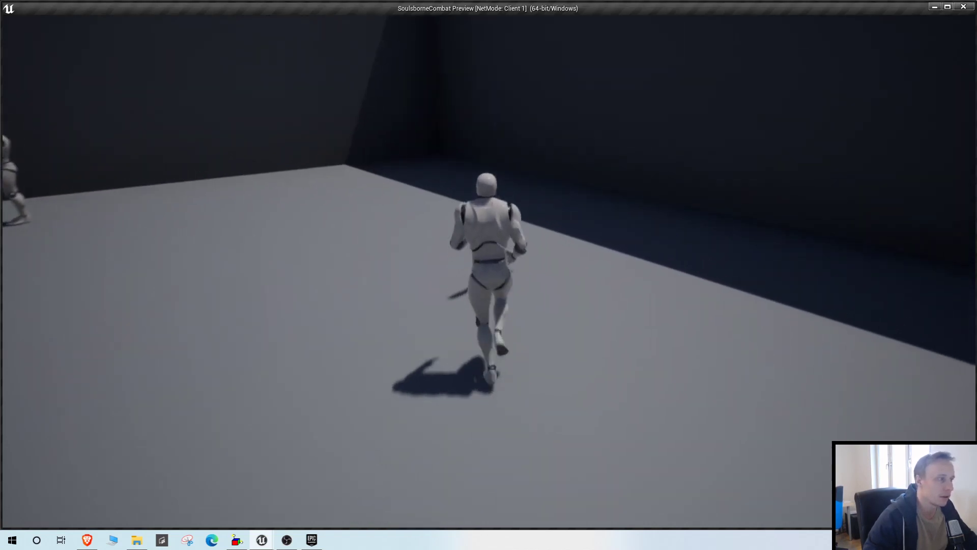
{"action": "key", "text": "x"}
{"action": "key", "text": "w"}
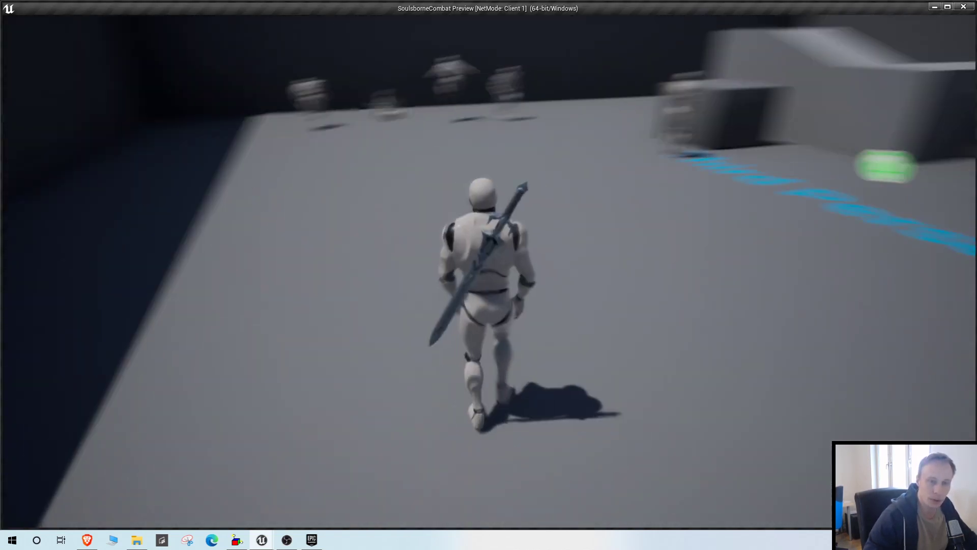
Walk the armed character up to the other player and compare the sheathed sword in the Client 2 window
{"action": "key", "text": "w"}
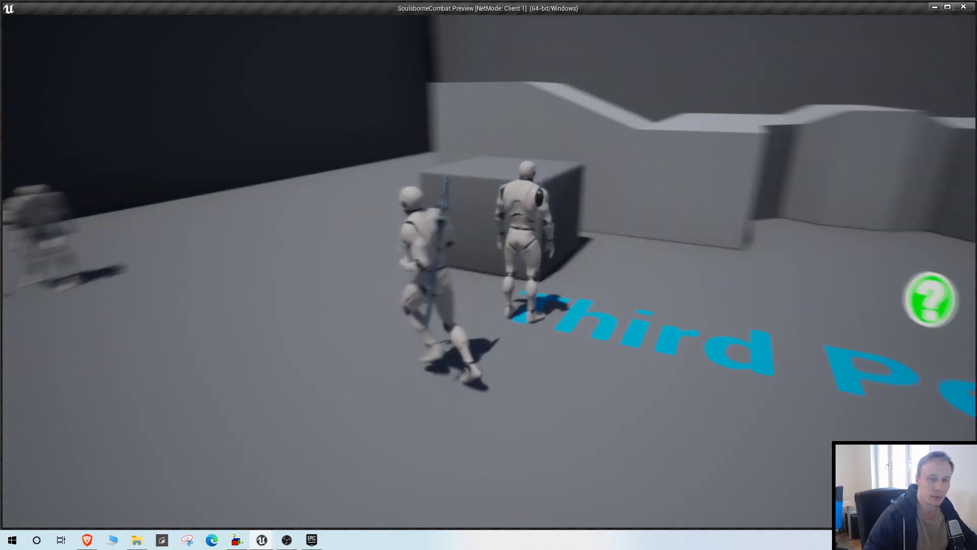
{"action": "key", "text": "a"}
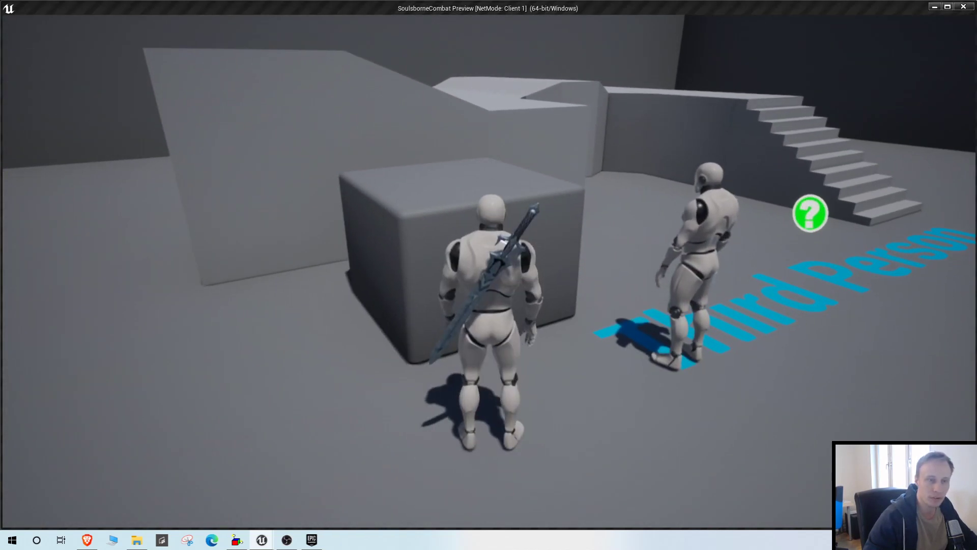
{"action": "left_click_drag", "start_coordinate": [865, 64], "coordinate": [788, 50]}
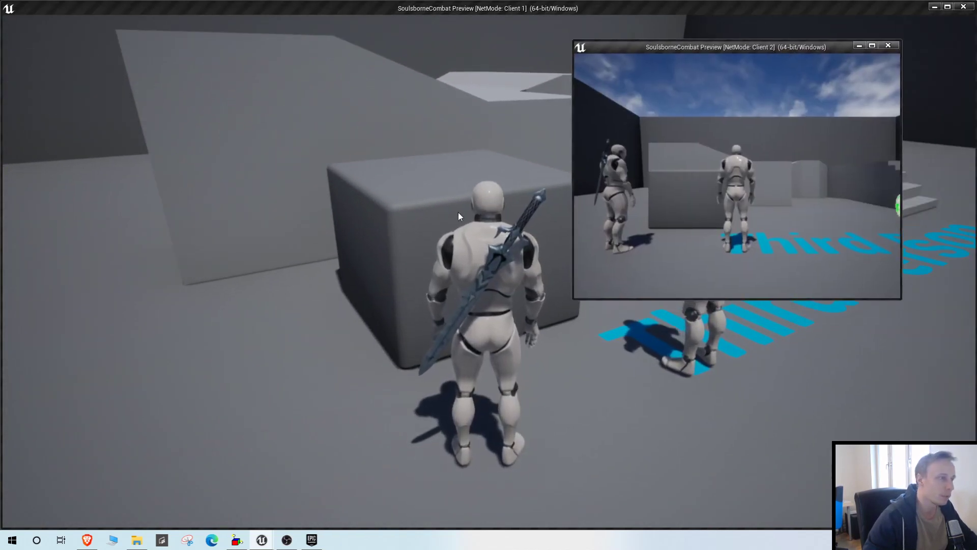
{"action": "key", "text": "s"}
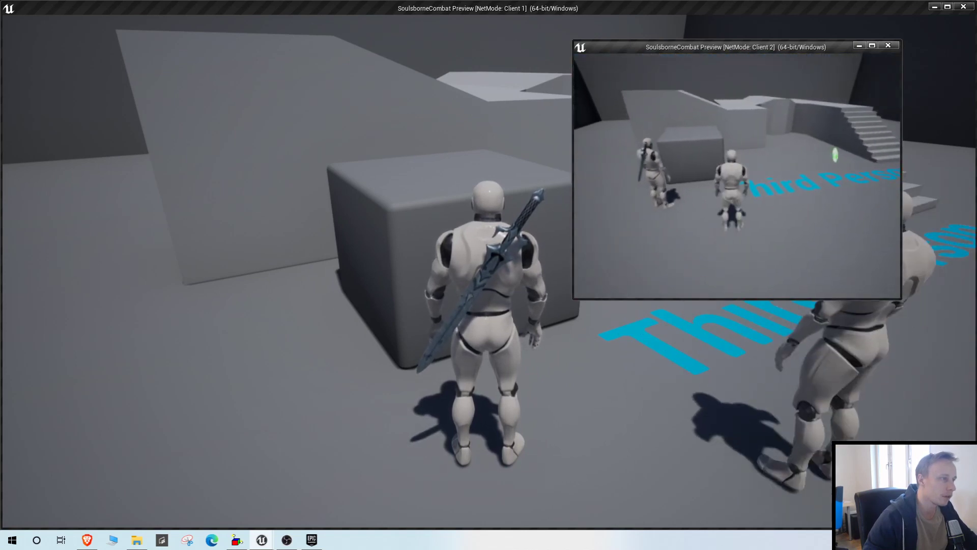
{"action": "key", "text": "alt+Tab"}
Draw the sword on Client 1 and check the weapon in hand from the Client 2 view
{"action": "key", "text": "e"}
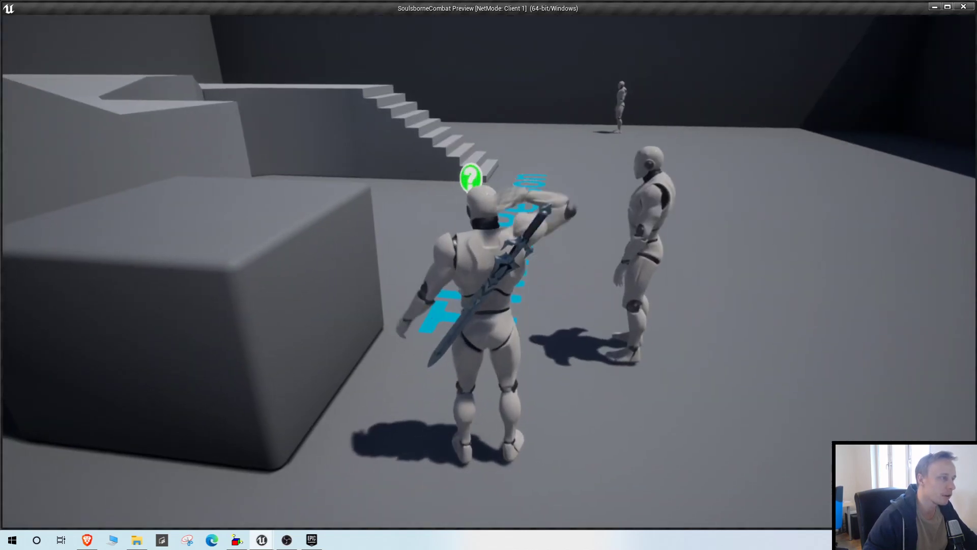
{"action": "key", "text": "alt+Tab"}
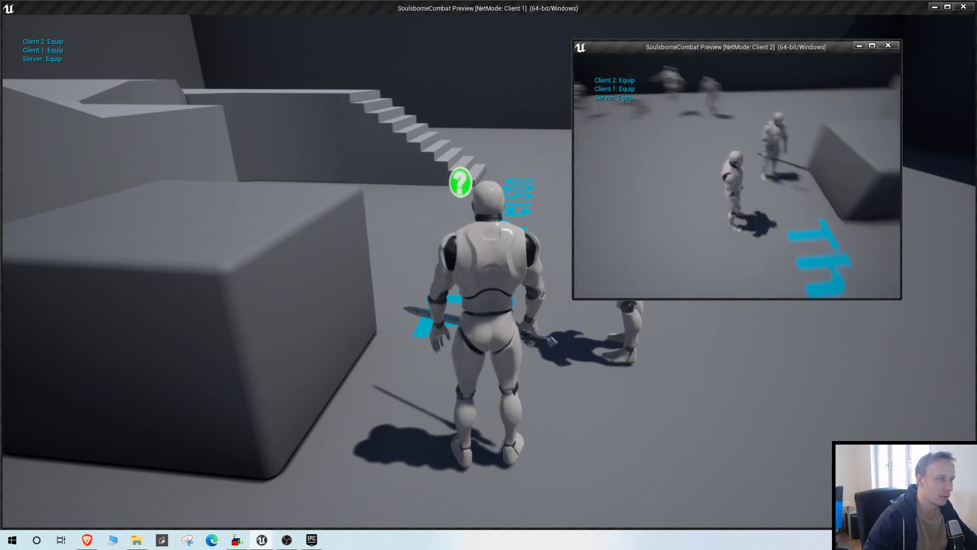
{"action": "key", "text": "s"}
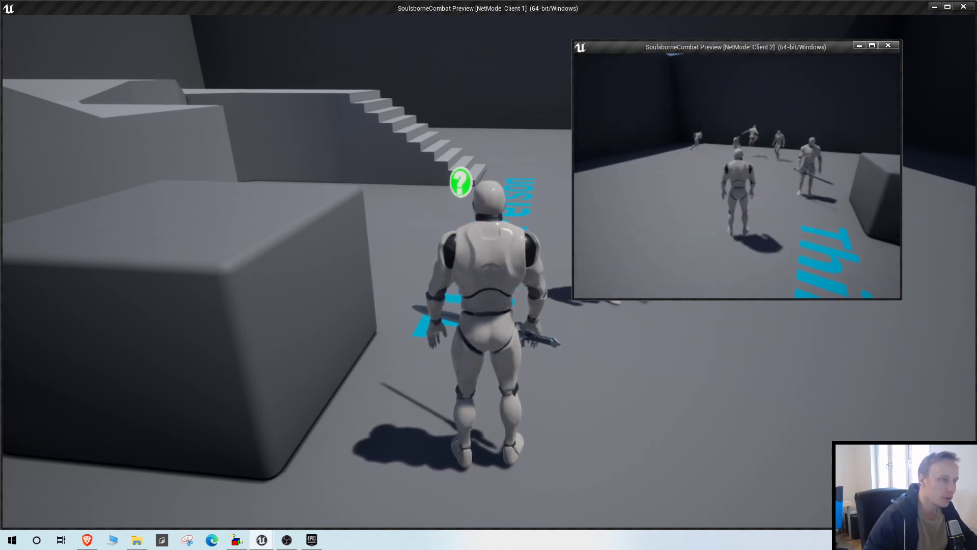
{"action": "key", "text": "alt+Tab"}
Test sheathing and drawing the sword repeatedly while running and standing on Client 1, and end the preview
{"action": "key", "text": "w"}
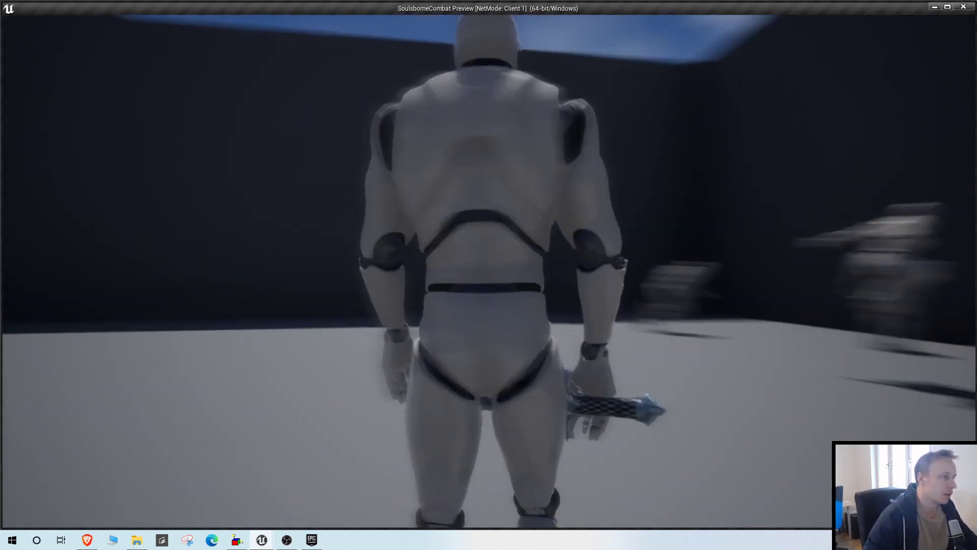
{"action": "key", "text": "r"}
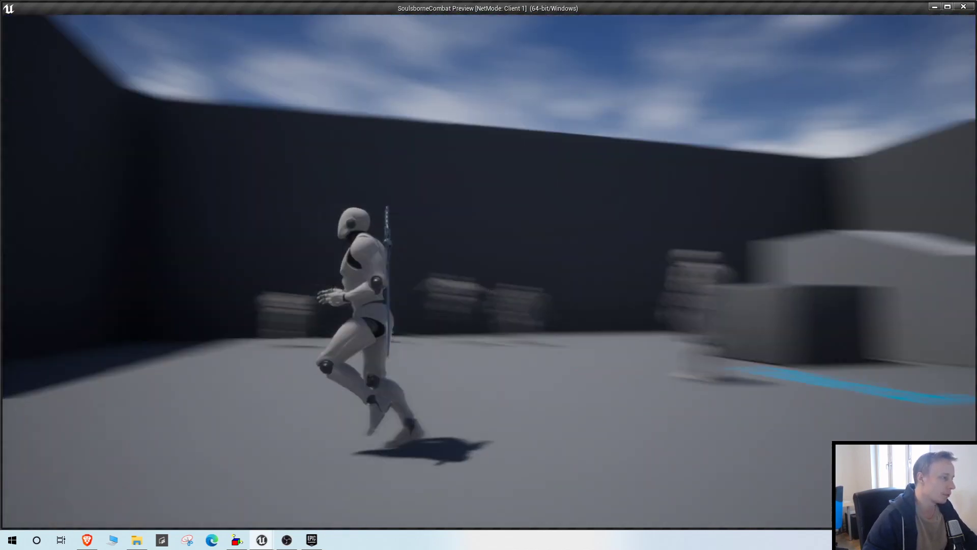
{"action": "key", "text": "r"}
{"action": "key", "text": "r"}
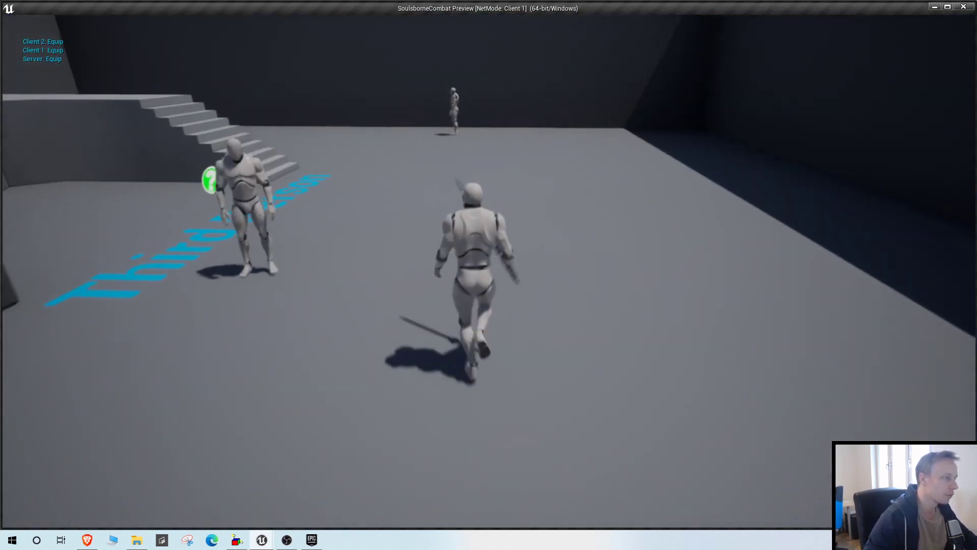
{"action": "key", "text": "r"}
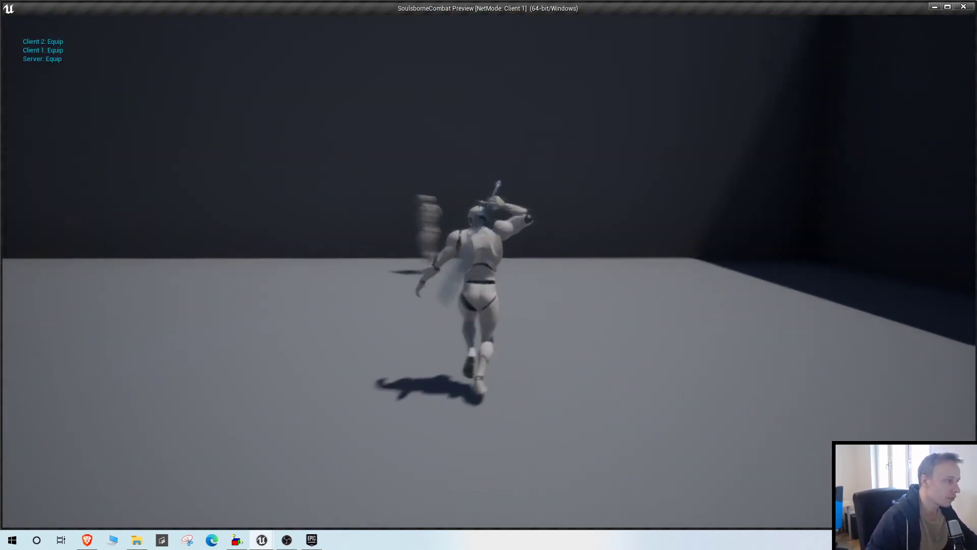
{"action": "key", "text": "r"}
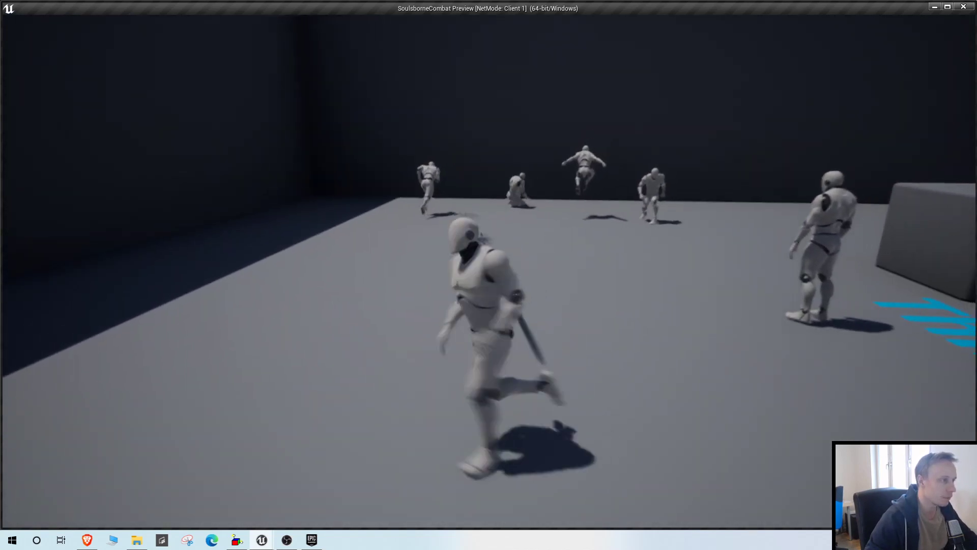
{"action": "key", "text": "e"}
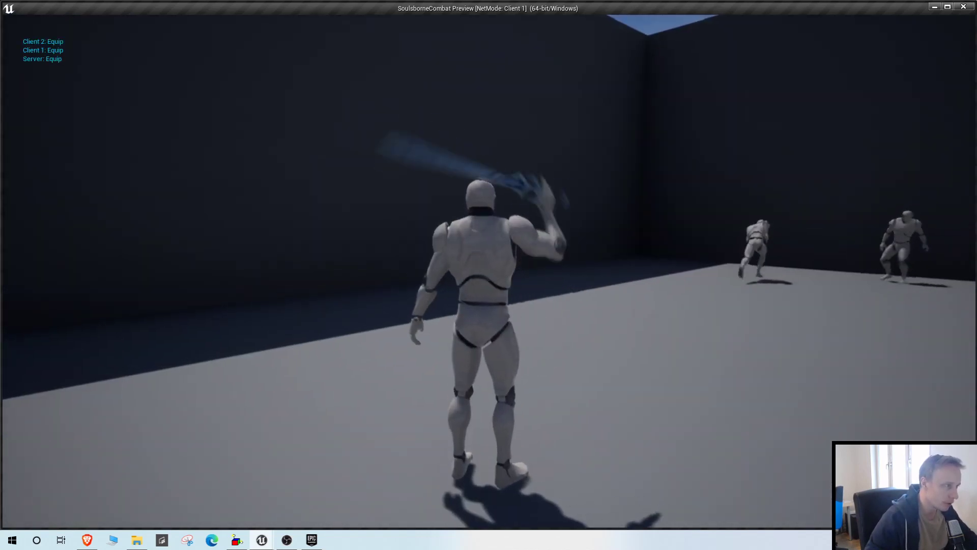
{"action": "key", "text": "e"}
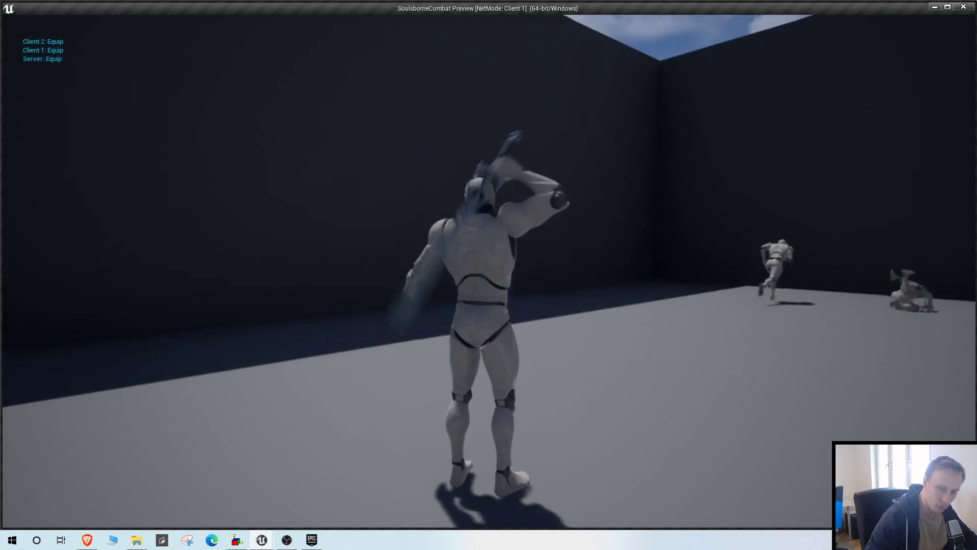
{"action": "key", "text": "Escape"}
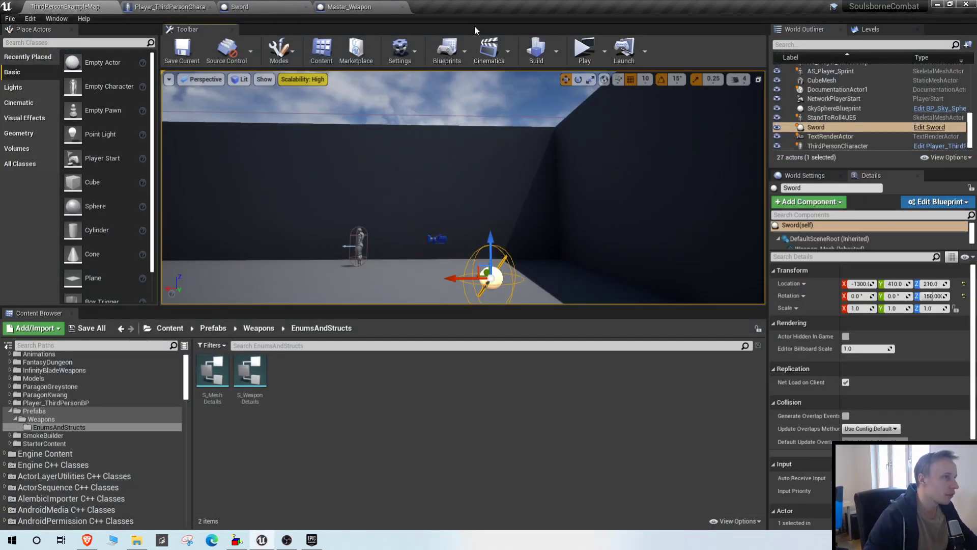
Open the Player_SK_Mannequin skeletal mesh from the character's Mesh component and view its preview swords from behind
{"action": "left_click", "coordinate": [147, 8]}
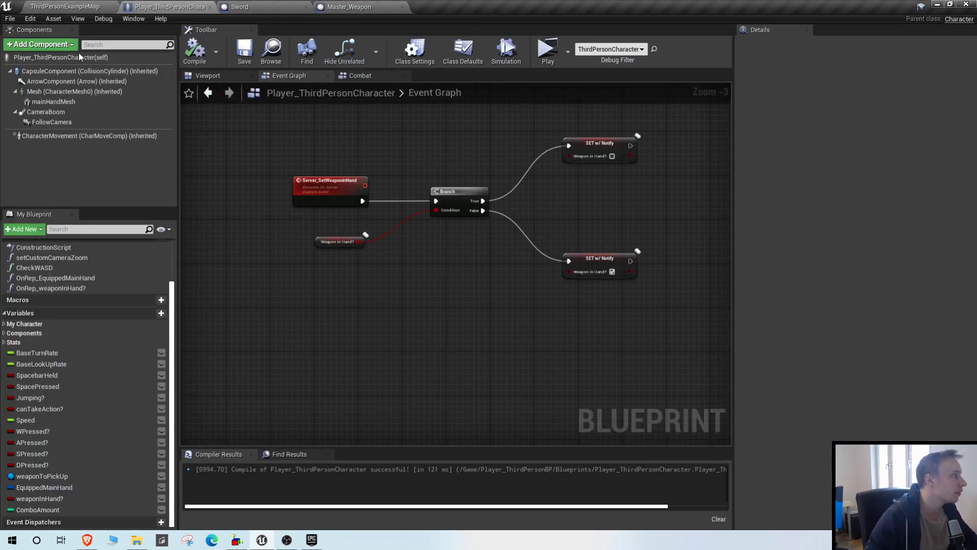
{"action": "left_click", "coordinate": [67, 92]}
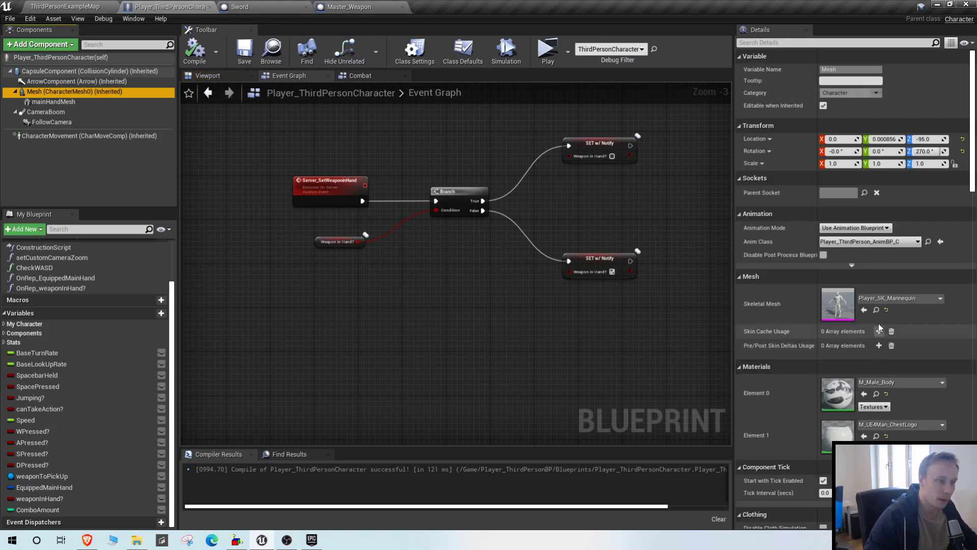
{"action": "left_click", "coordinate": [876, 309]}
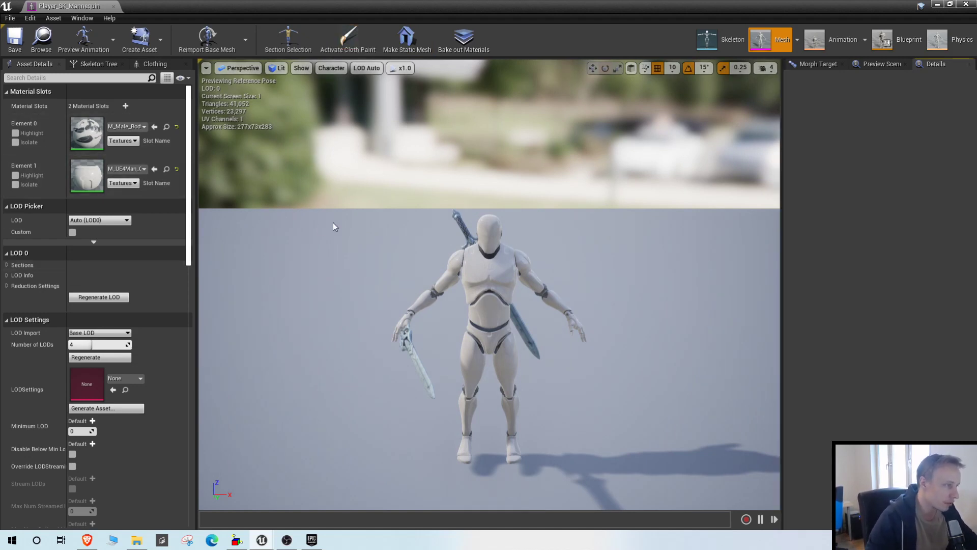
{"action": "left_click", "coordinate": [717, 40]}
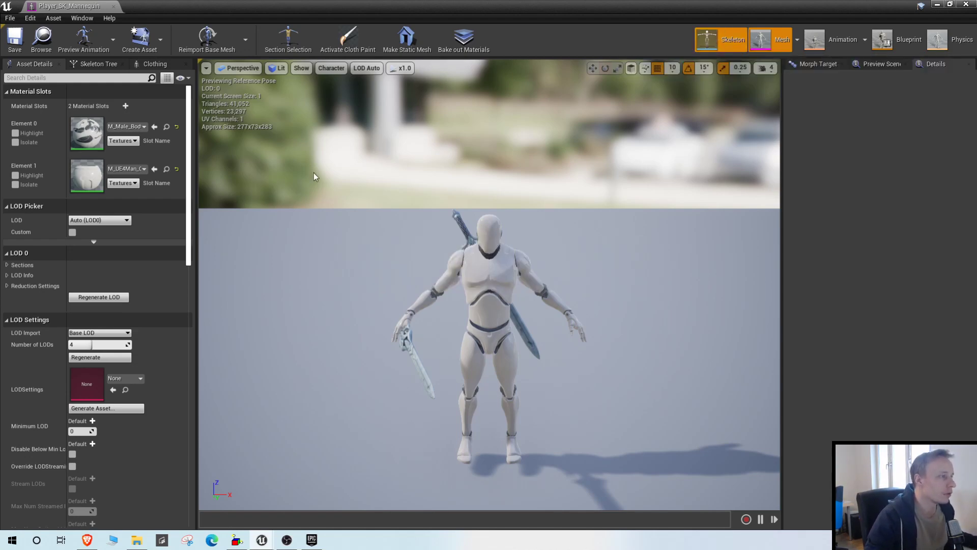
{"action": "left_click_drag", "start_coordinate": [473, 196], "coordinate": [652, 197]}
{"action": "right_click_drag", "start_coordinate": [509, 210], "coordinate": [677, 275]}
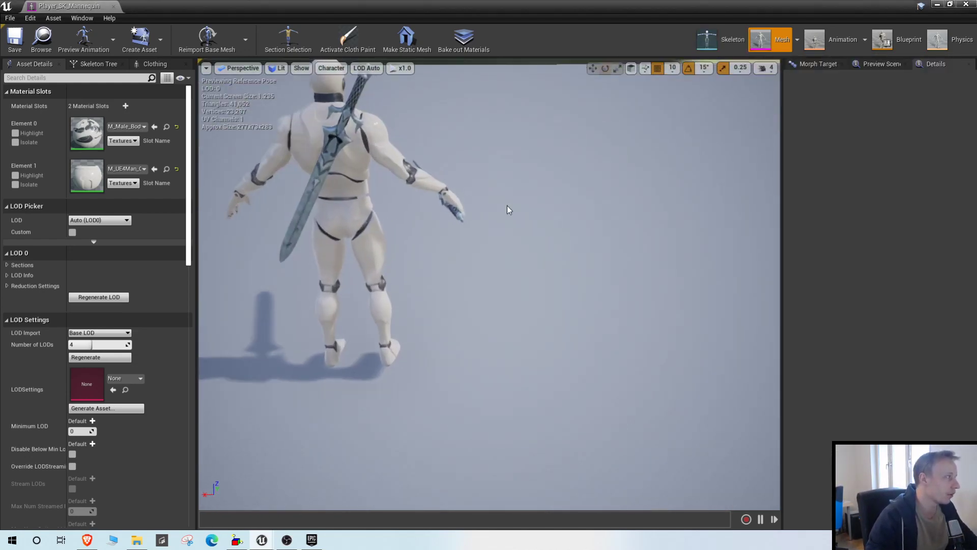
Inspect the Equip_Sword and Unequip_Sword sockets in the mannequin's skeleton tree
{"action": "left_click", "coordinate": [97, 63]}
{"action": "scroll", "coordinate": [102, 306], "scroll_direction": "down", "scroll_amount": 5}
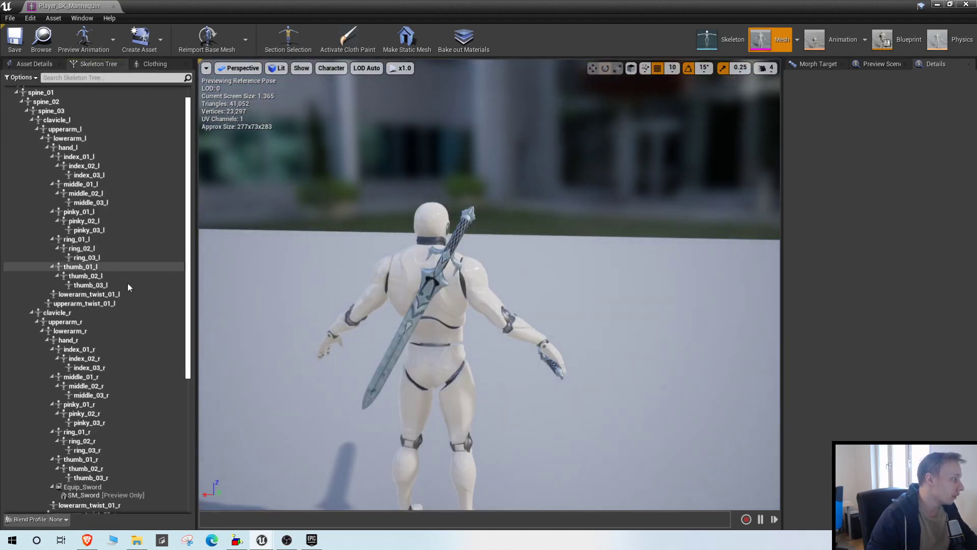
{"action": "left_click", "coordinate": [109, 390]}
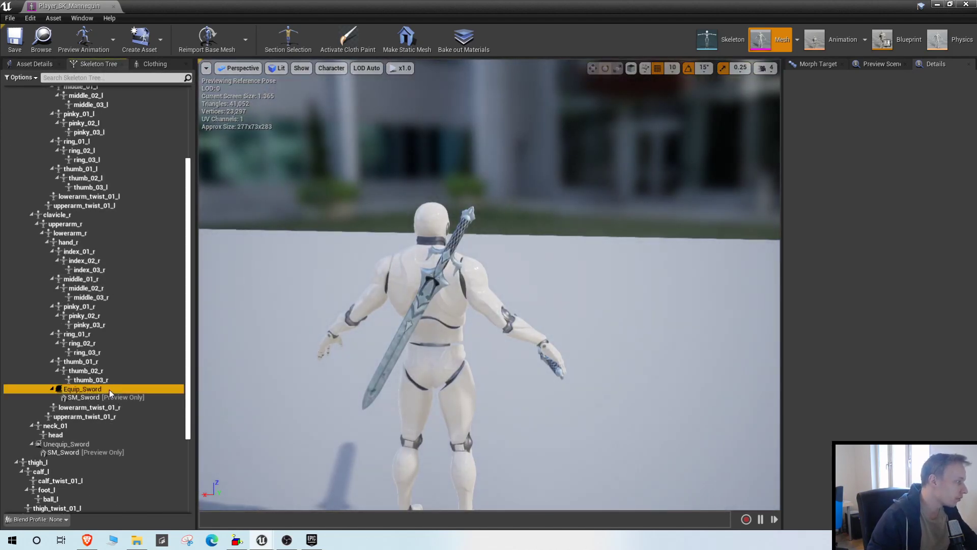
{"action": "left_click", "coordinate": [67, 444]}
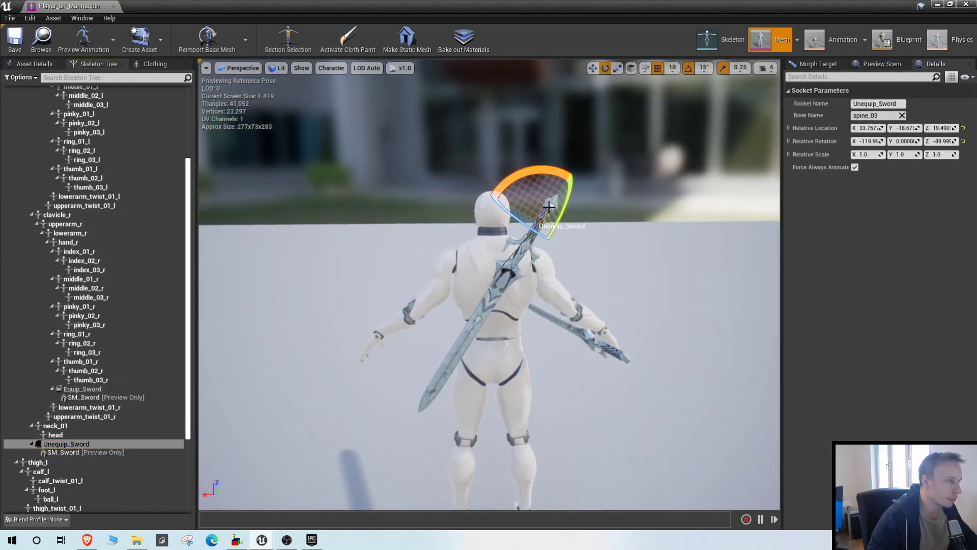
Dock the mannequin mesh editor alongside the other editor tabs and restart the multiplayer preview with control of Client 1
{"action": "left_click_drag", "start_coordinate": [49, 7], "coordinate": [561, 7]}
{"action": "left_click", "coordinate": [106, 8]}
{"action": "left_click", "coordinate": [585, 49]}
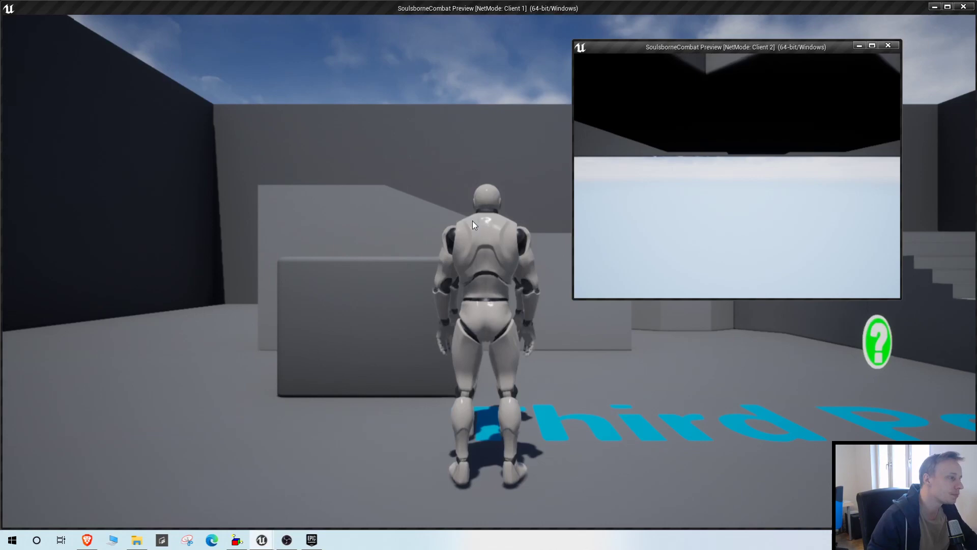
{"action": "left_click", "coordinate": [473, 221]}
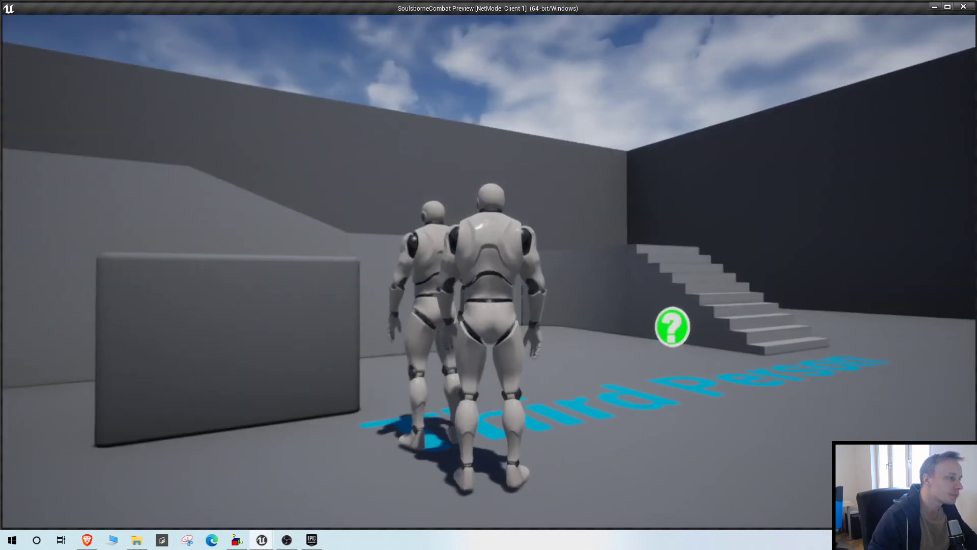
Pick up the sword on Client 1, test drawing it from the character's back, and end the preview
{"action": "key", "text": "w"}
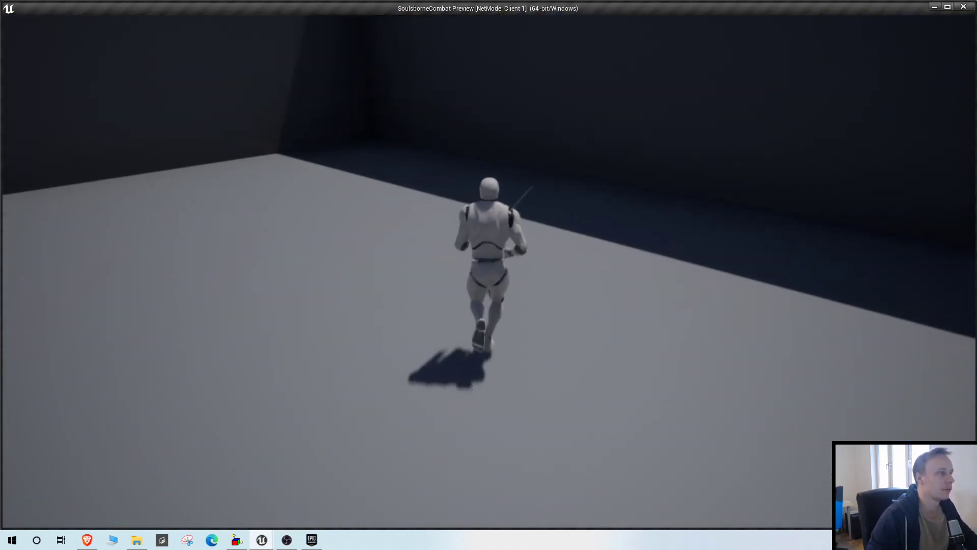
{"action": "key", "text": "e"}
{"action": "key", "text": "w"}
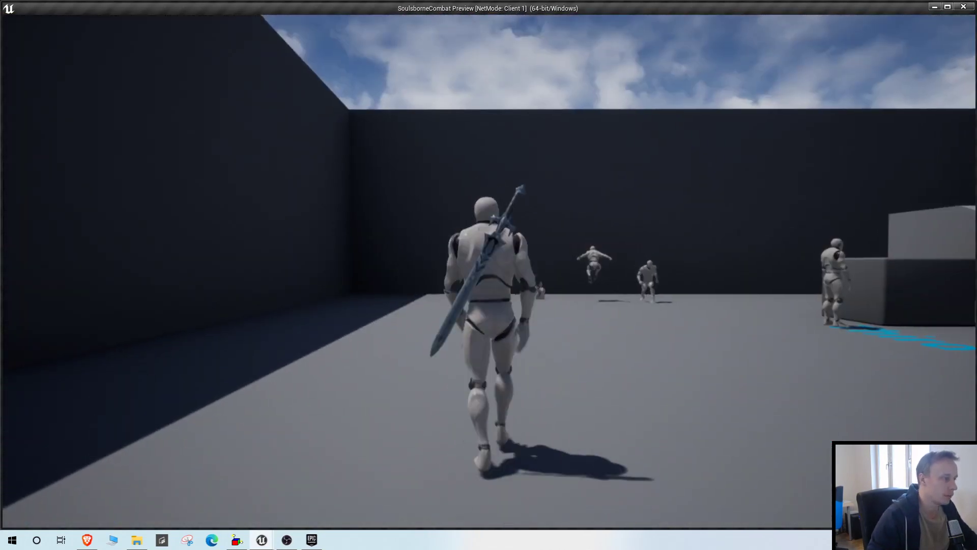
{"action": "key", "text": "r"}
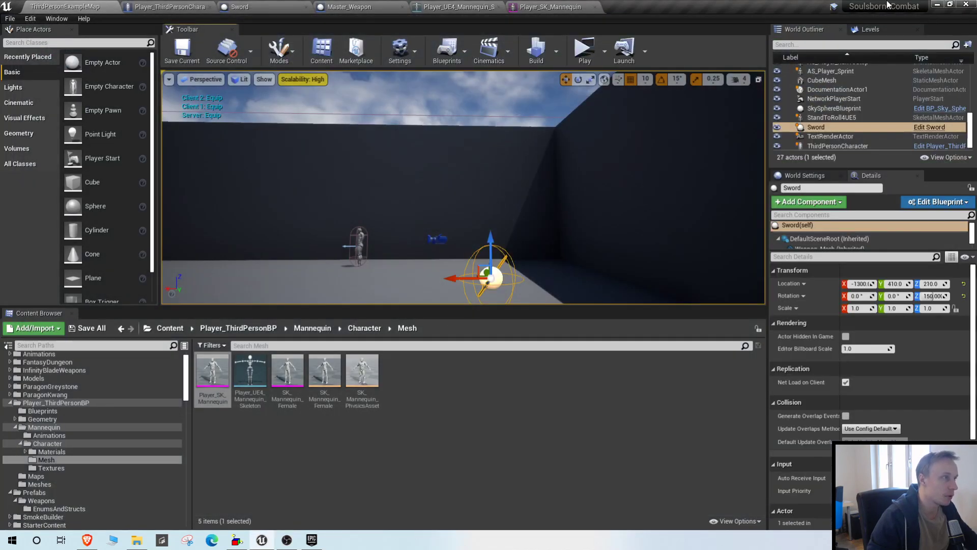
Rotate the Unequip_Sword socket on Player_SK_Mannequin to about -105° in X and shift it toward the spine, to about X 37.2, Z 12.4
{"action": "left_click", "coordinate": [576, 7]}
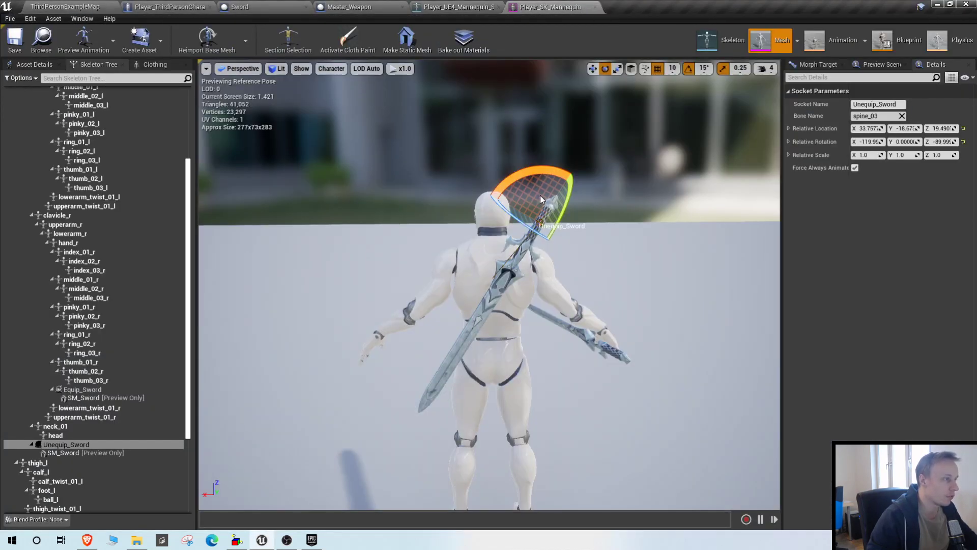
{"action": "left_click_drag", "start_coordinate": [540, 199], "coordinate": [554, 242]}
{"action": "key", "text": "w"}
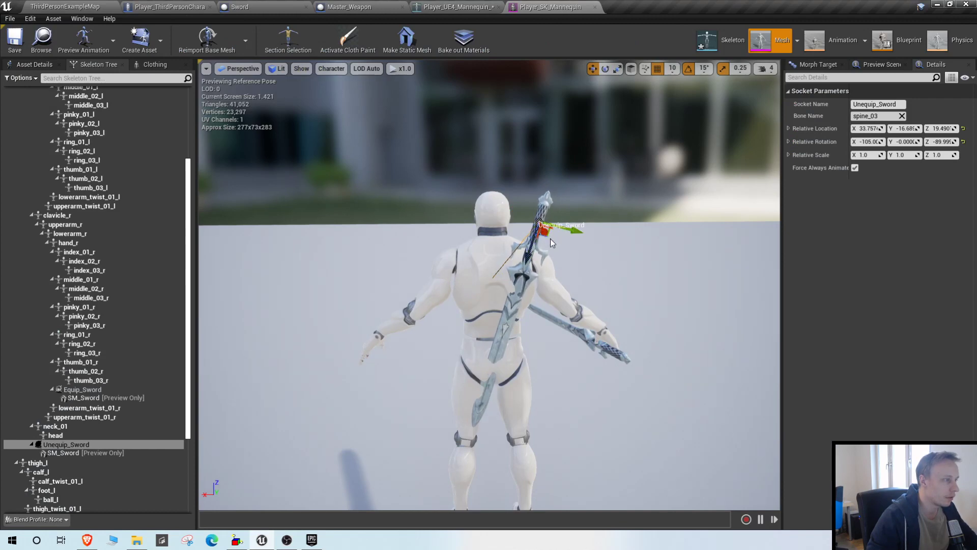
{"action": "left_click_drag", "start_coordinate": [551, 239], "coordinate": [533, 233]}
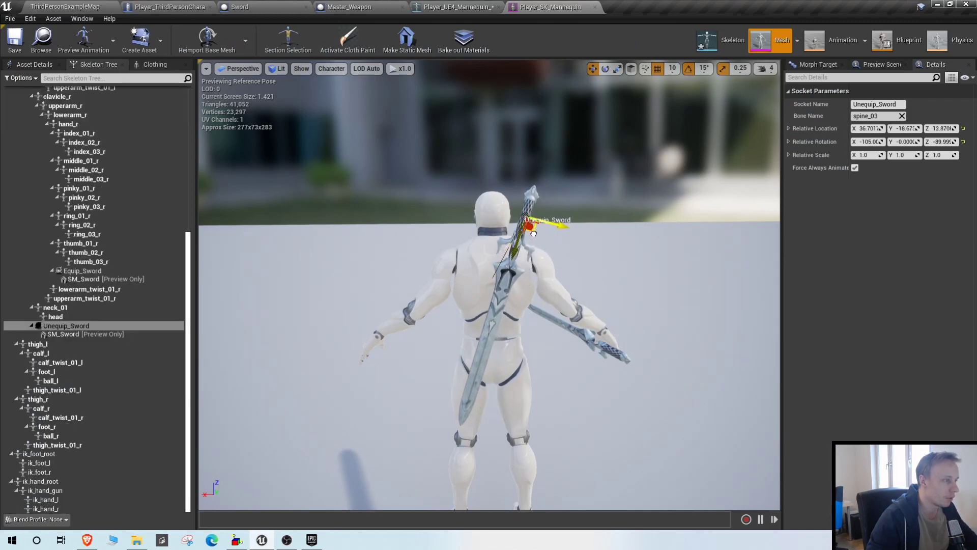
Shift the Unequip_Sword socket away from the mannequin's back to a relative Y of about -20.55, checking it from the side
{"action": "key", "text": "d"}
{"action": "right_click_drag", "start_coordinate": [541, 244], "coordinate": [387, 247]}
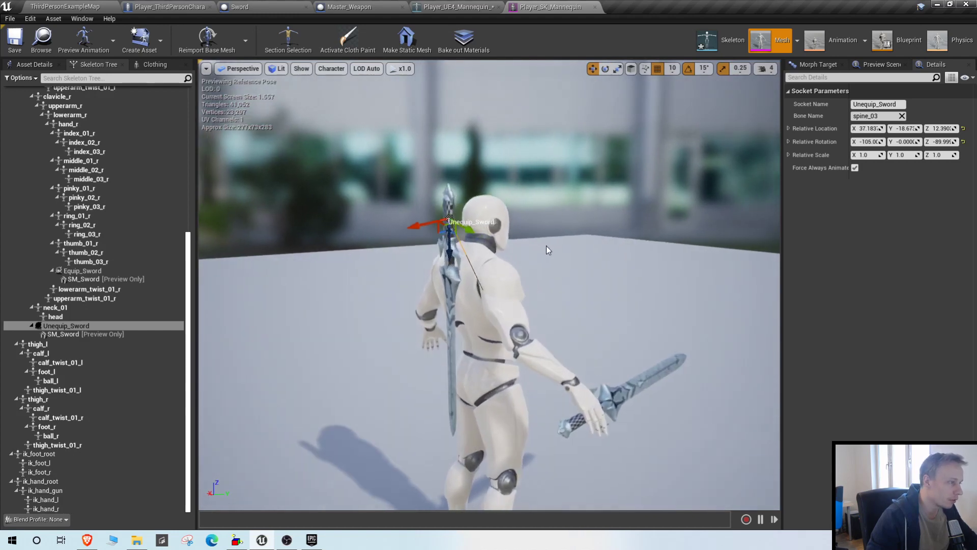
{"action": "key", "text": "e"}
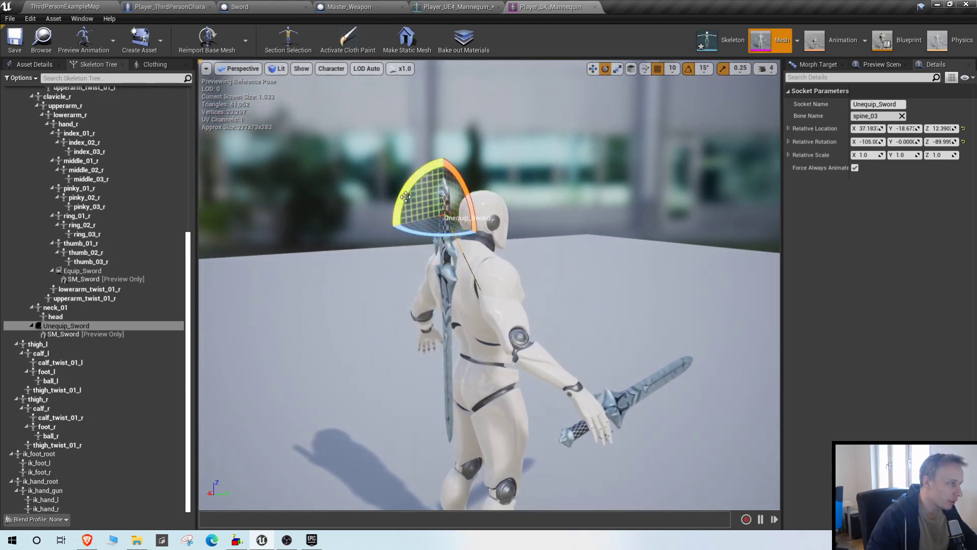
{"action": "left_click", "coordinate": [406, 196]}
{"action": "key", "text": "w"}
{"action": "left_click_drag", "start_coordinate": [413, 219], "coordinate": [409, 223]}
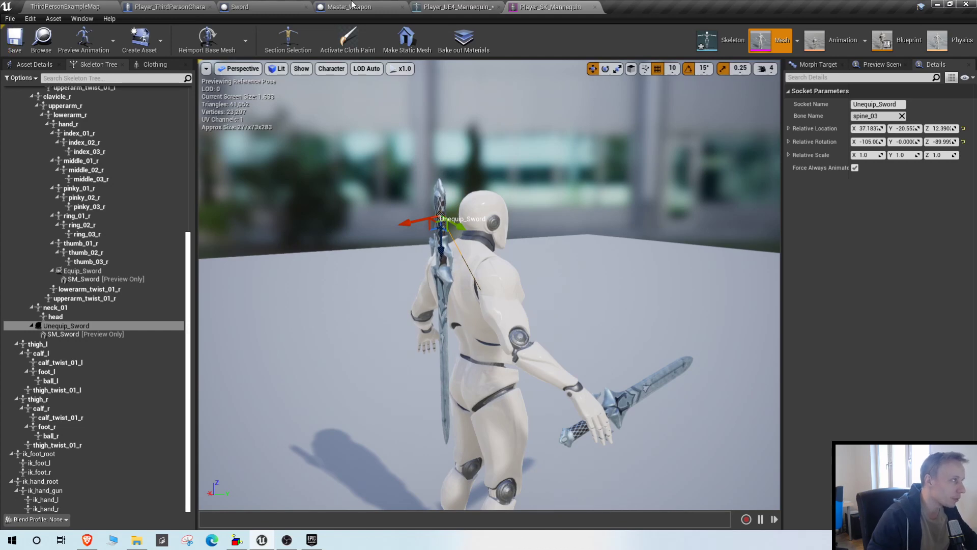
Restart the multiplayer preview, pick up the sword on Client 1, test its placement while sheathing and drawing, and end the preview
{"action": "left_click", "coordinate": [118, 6]}
{"action": "left_click", "coordinate": [592, 60]}
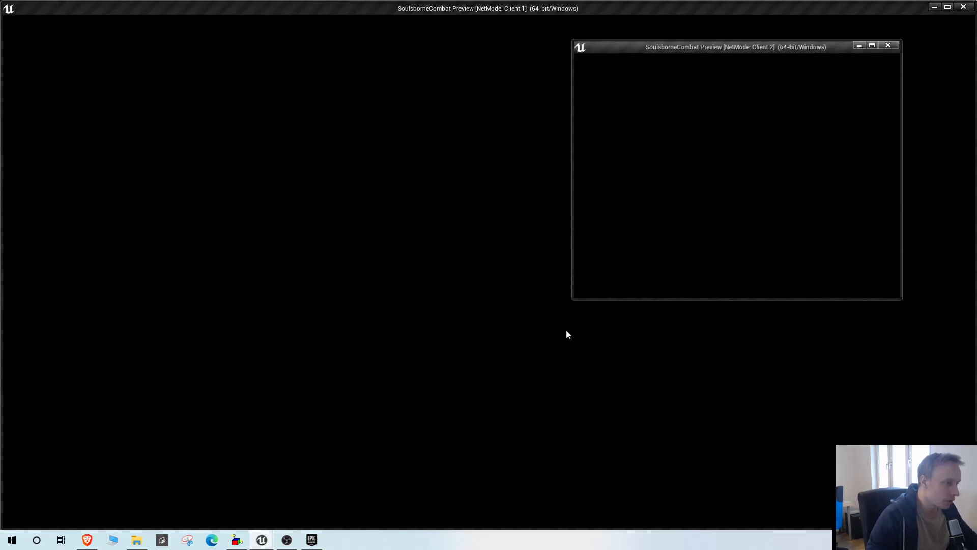
{"action": "key", "text": "w"}
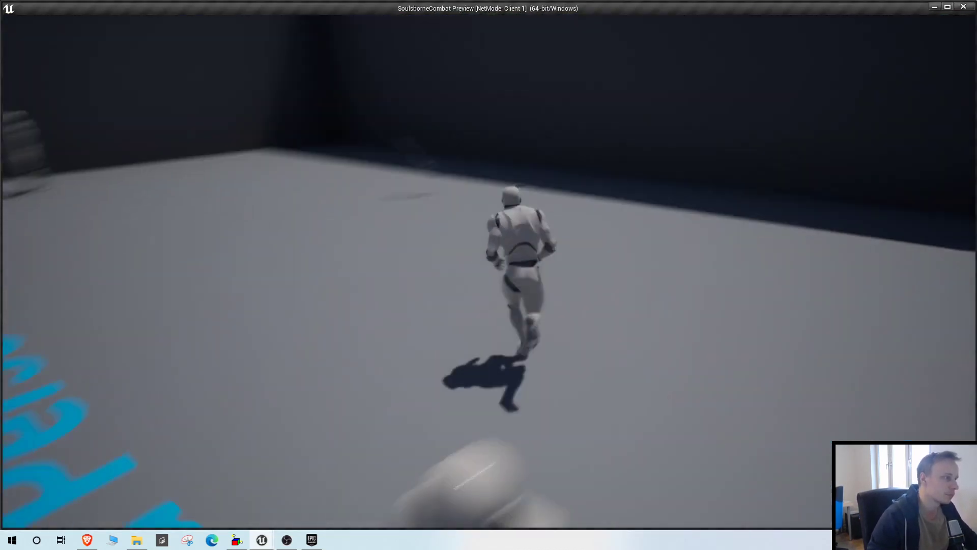
{"action": "key", "text": "r"}
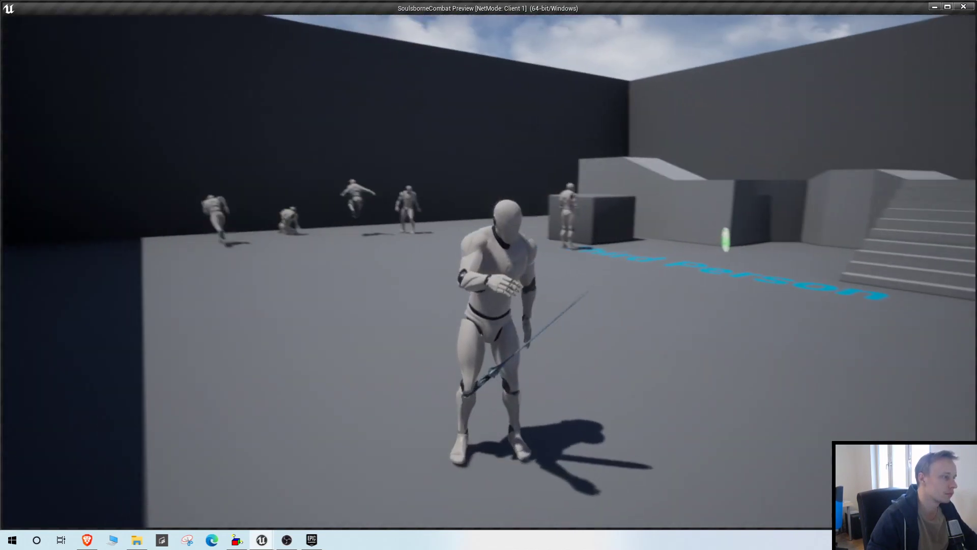
{"action": "key", "text": "w"}
{"action": "key", "text": "r"}
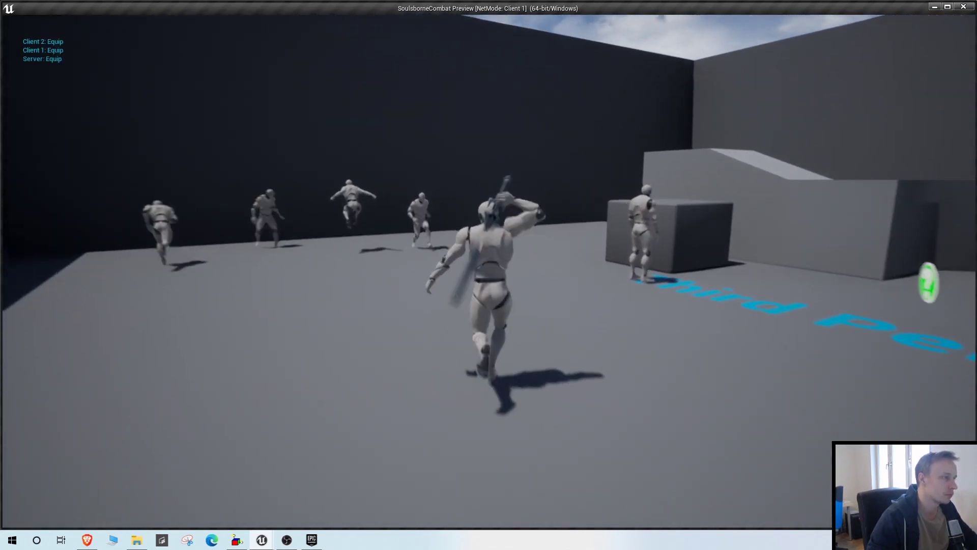
{"action": "key", "text": "Escape"}
Shift the Unequip_Sword socket in the mannequin's skeleton asset closer to the neck, to about X 38.3, Z 8.3, and save the skeleton
{"action": "left_click", "coordinate": [574, 8]}
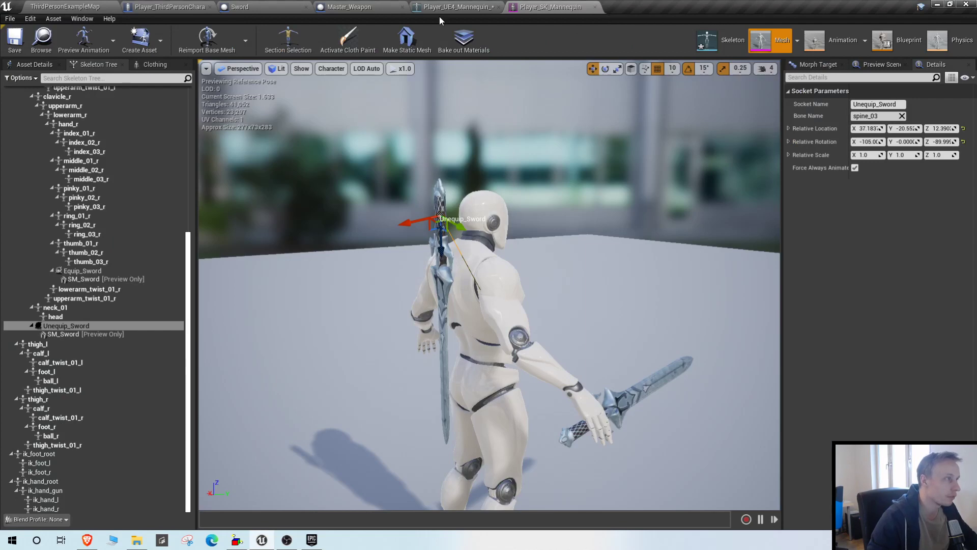
{"action": "left_click", "coordinate": [348, 6]}
{"action": "left_click", "coordinate": [450, 6]}
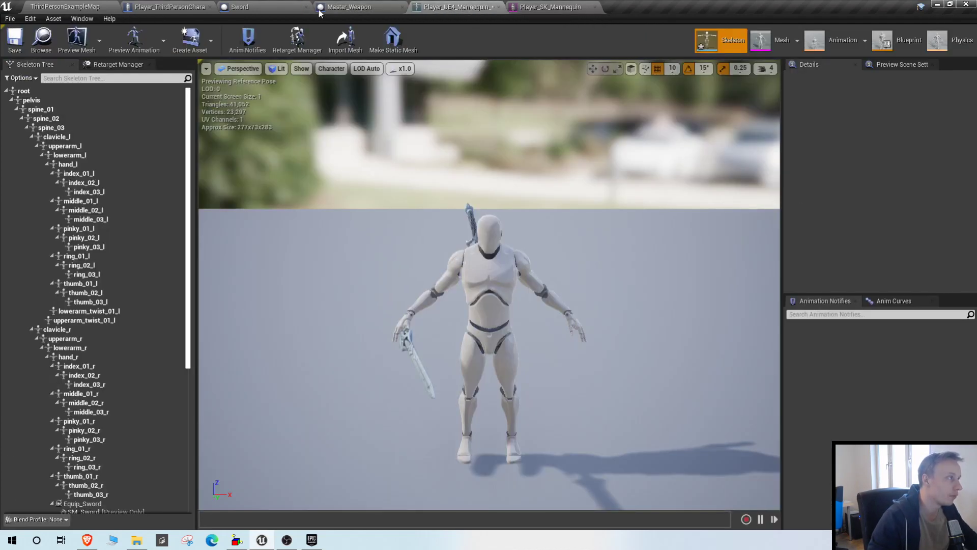
{"action": "left_click_drag", "start_coordinate": [306, 203], "coordinate": [560, 204], "text": "alt"}
{"action": "right_click_drag", "start_coordinate": [489, 285], "coordinate": [555, 270]}
{"action": "left_click_drag", "start_coordinate": [529, 240], "coordinate": [569, 204]}
{"action": "scroll", "coordinate": [117, 331], "scroll_direction": "down", "scroll_amount": 4}
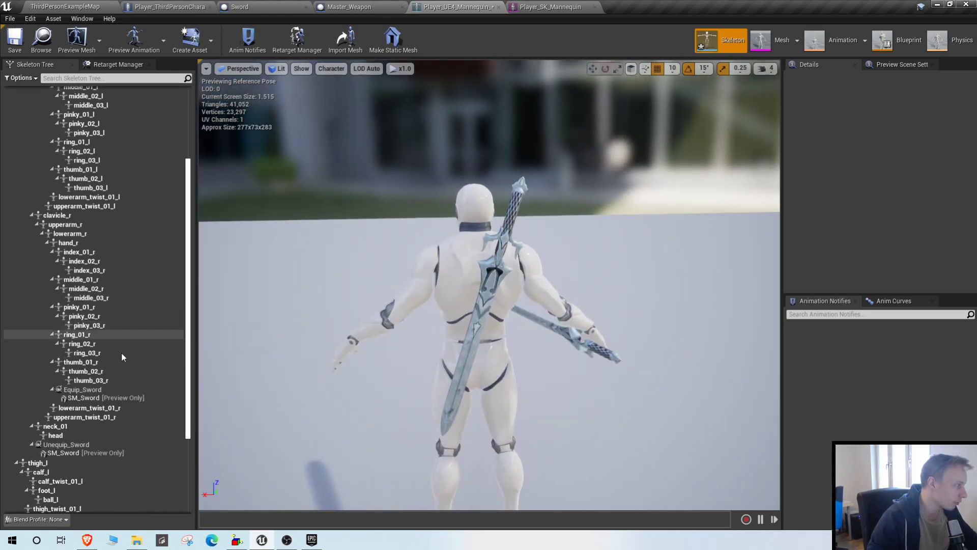
{"action": "left_click", "coordinate": [111, 444]}
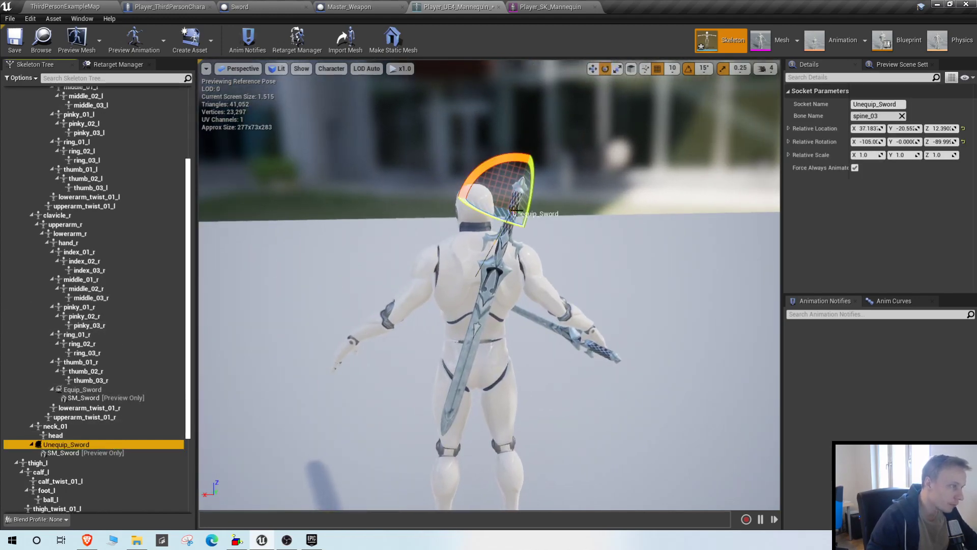
{"action": "key", "text": "r"}
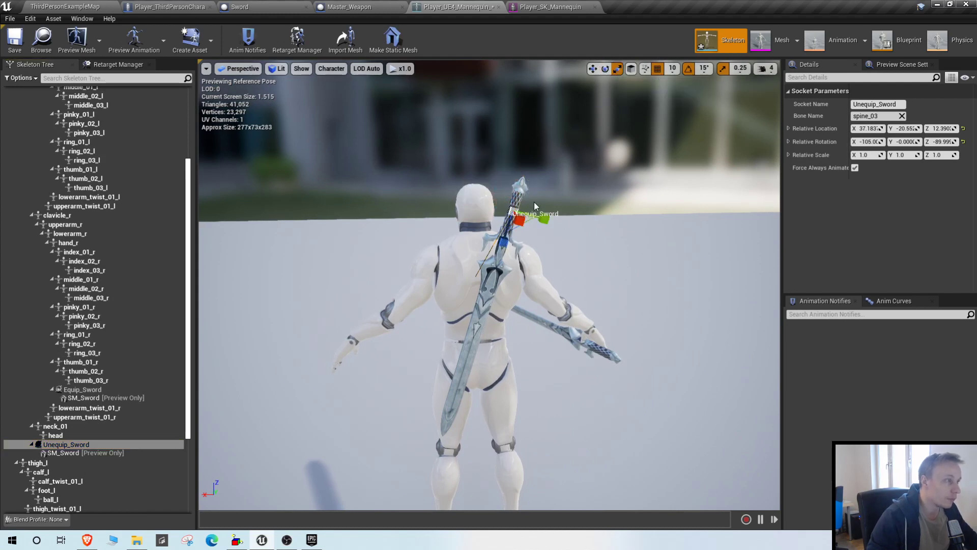
{"action": "left_click_drag", "start_coordinate": [540, 221], "coordinate": [539, 217]}
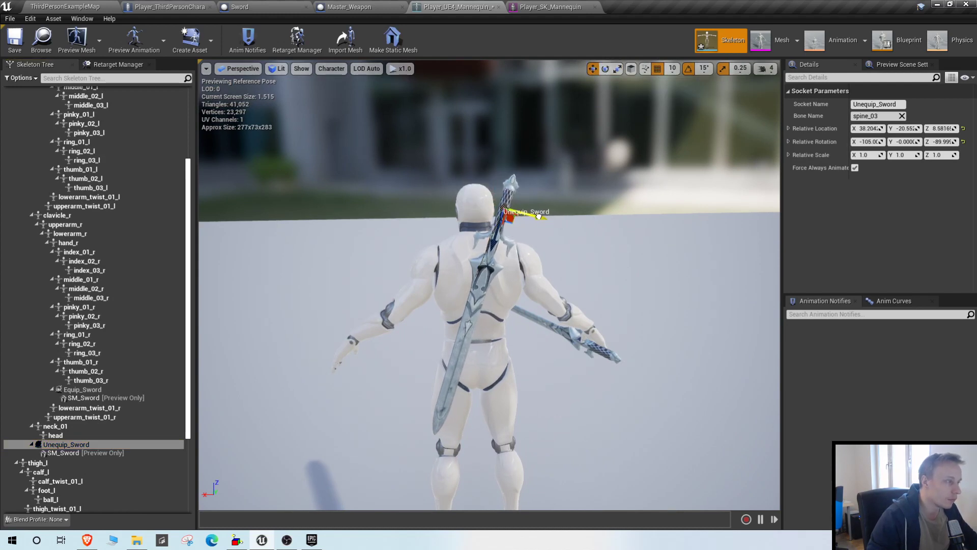
{"action": "left_click", "coordinate": [12, 34]}
Restart the multiplayer preview, check the adjusted back socket by picking up, drawing and sheathing the sword on Client 1, and end the preview
{"action": "left_click", "coordinate": [65, 6]}
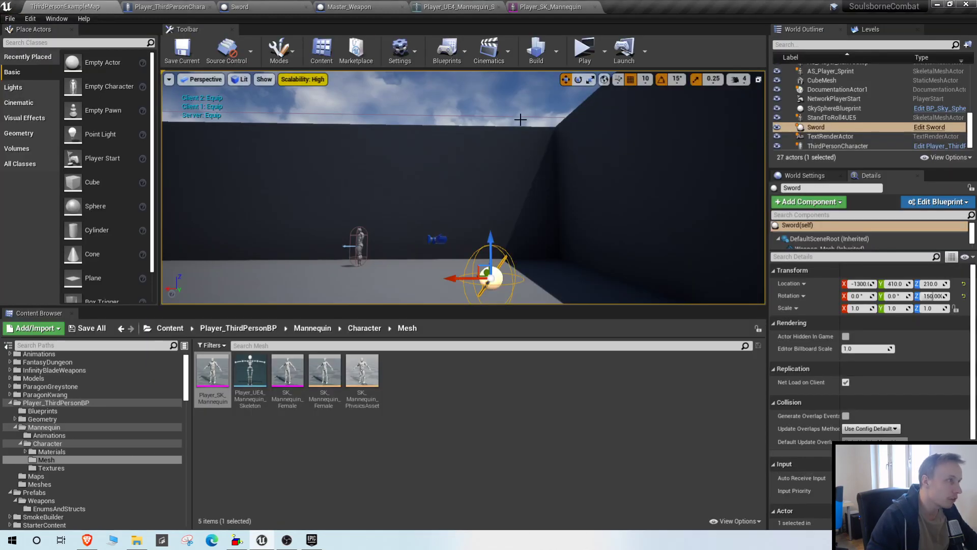
{"action": "left_click", "coordinate": [593, 53]}
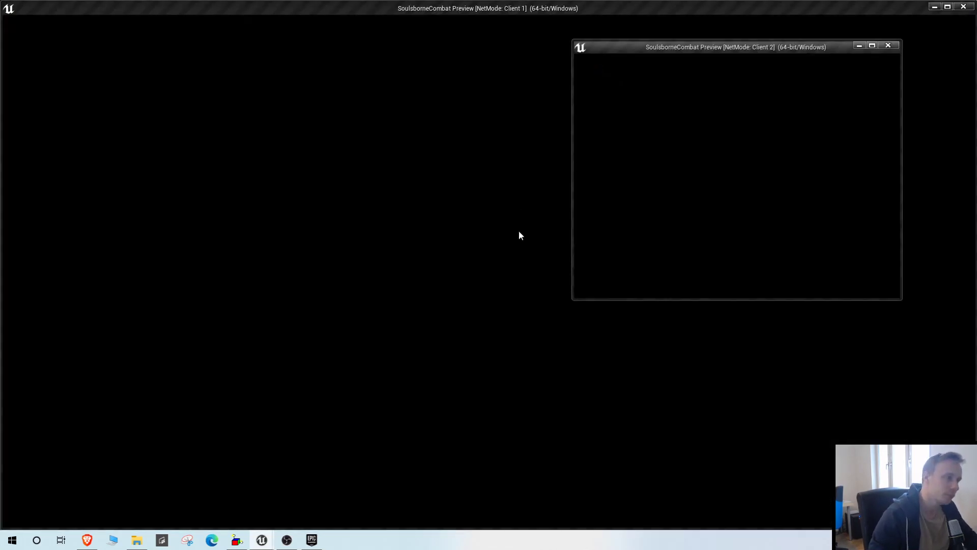
{"action": "left_click", "coordinate": [519, 231]}
{"action": "key", "text": "w"}
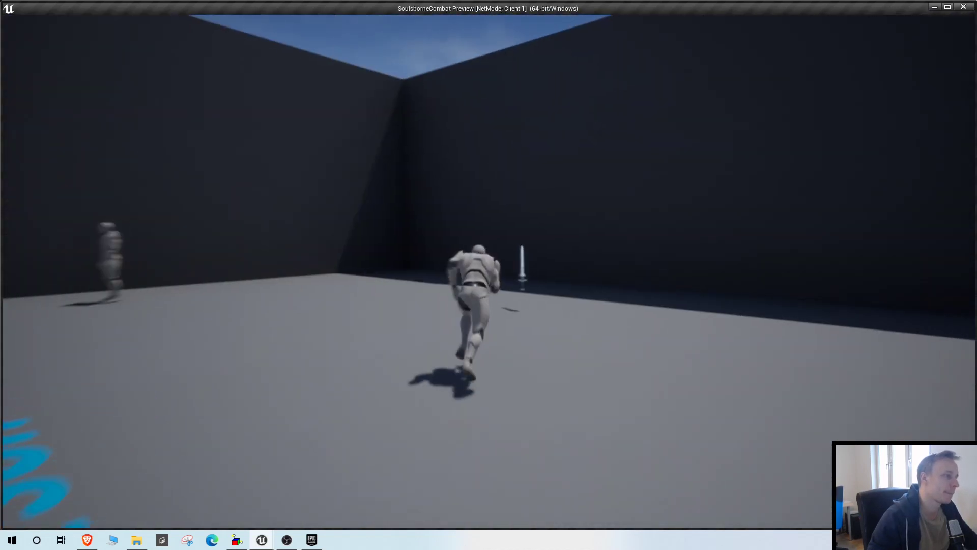
{"action": "key", "text": "w"}
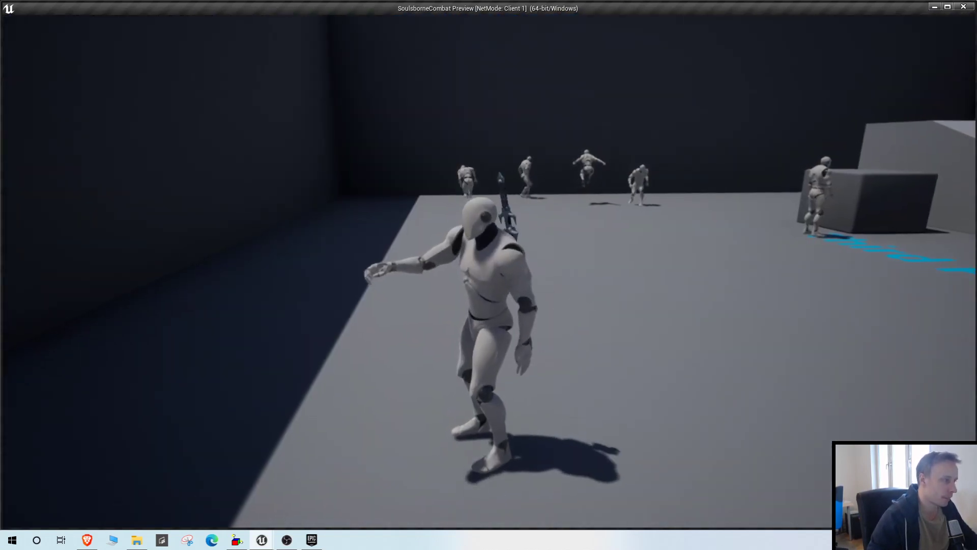
{"action": "key", "text": "w"}
{"action": "key", "text": "e"}
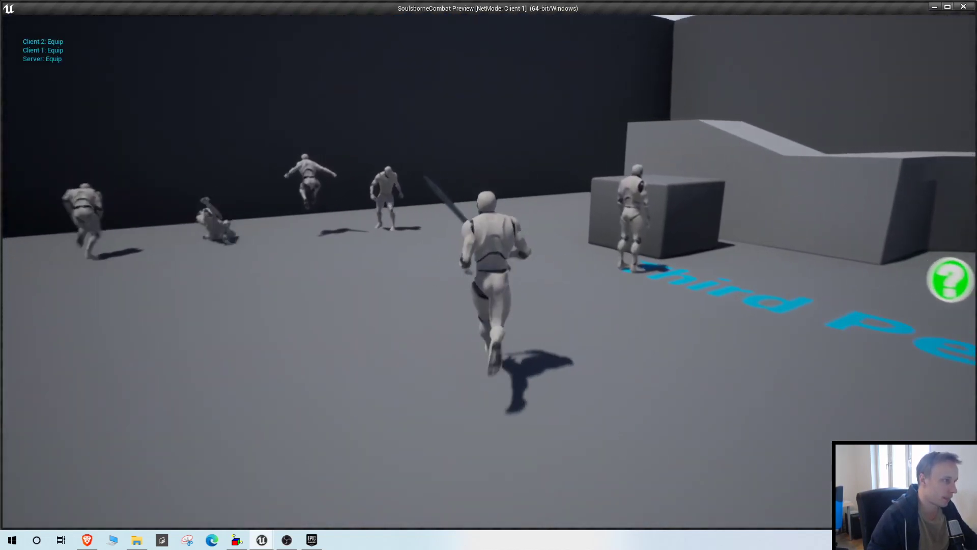
{"action": "key", "text": "d"}
{"action": "key", "text": "w"}
{"action": "key", "text": "e"}
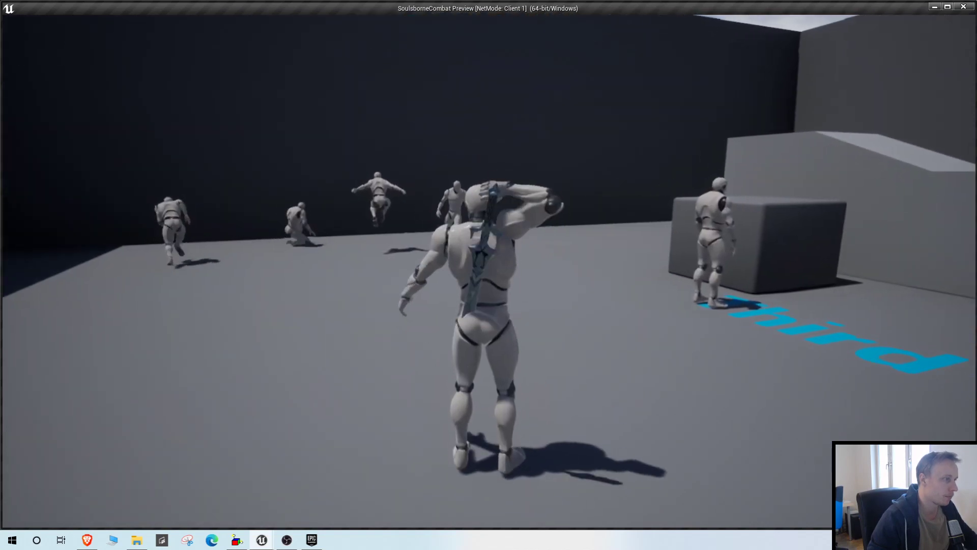
{"action": "key", "text": "Escape"}
Move the Unequip_Sword socket further toward the spine, to about X 39.5, Z 3.6, keeping its rotation, and save the skeleton
{"action": "left_click", "coordinate": [548, 9]}
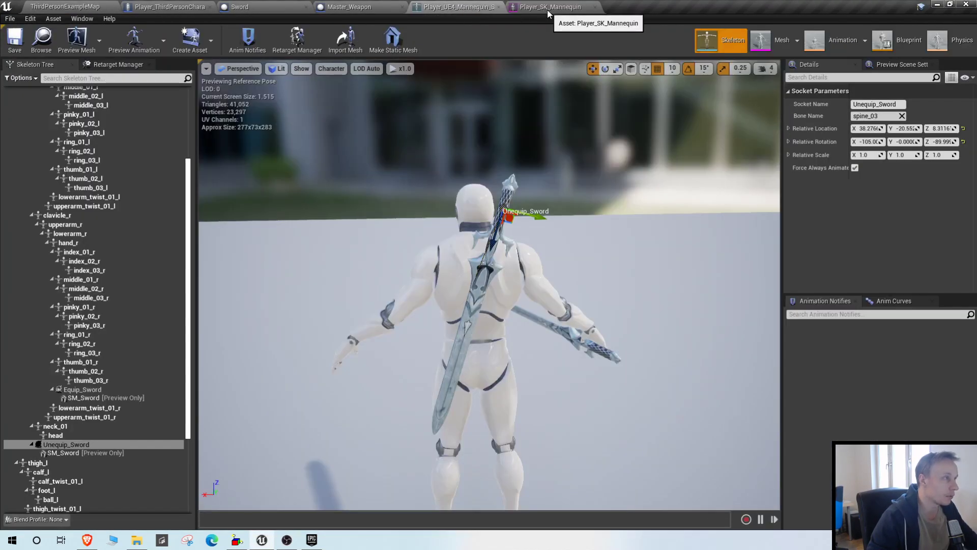
{"action": "left_click_drag", "start_coordinate": [536, 214], "coordinate": [527, 219]}
{"action": "key", "text": "e"}
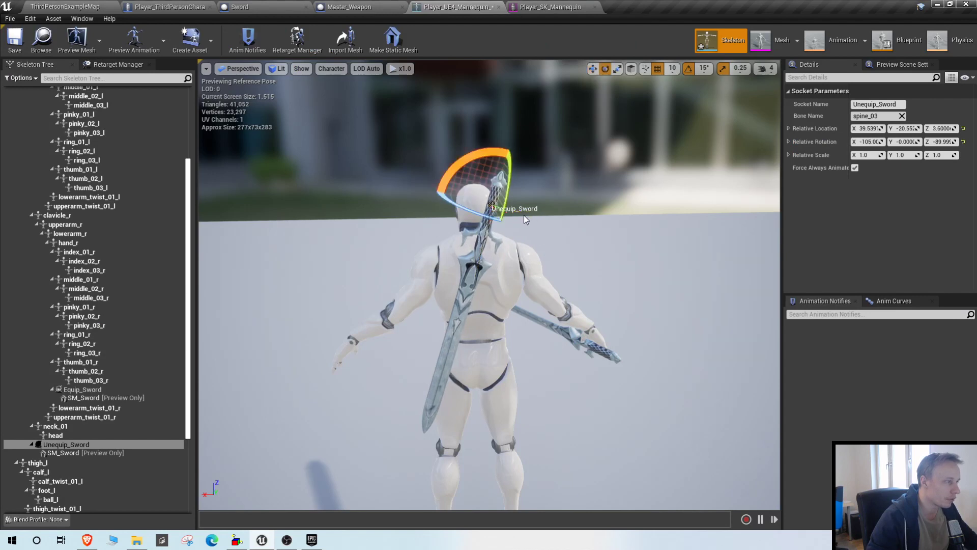
{"action": "left_click_drag", "start_coordinate": [477, 157], "coordinate": [483, 170]}
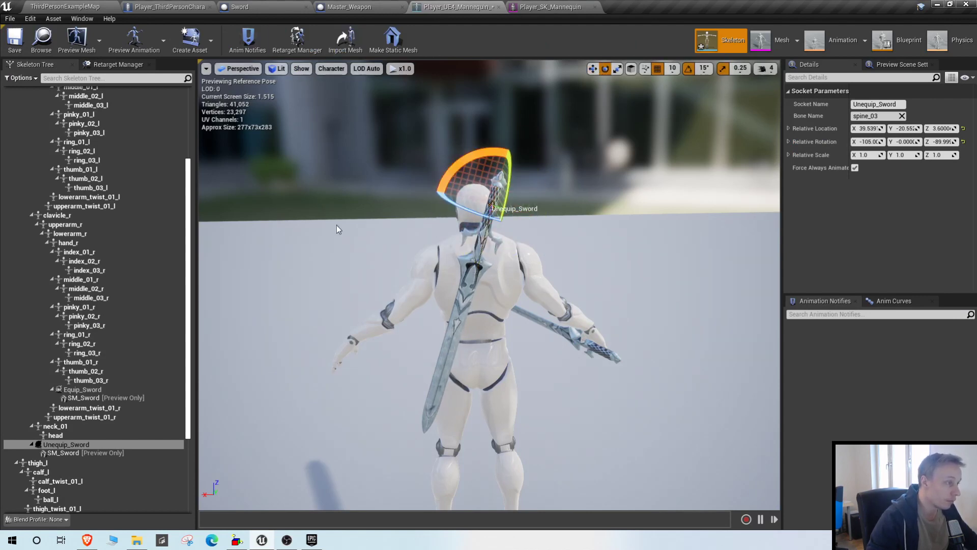
Restart the multiplayer preview from the ThirdPersonExampleMap level and pick up the sword with the Client 1 character
{"action": "left_click", "coordinate": [67, 6]}
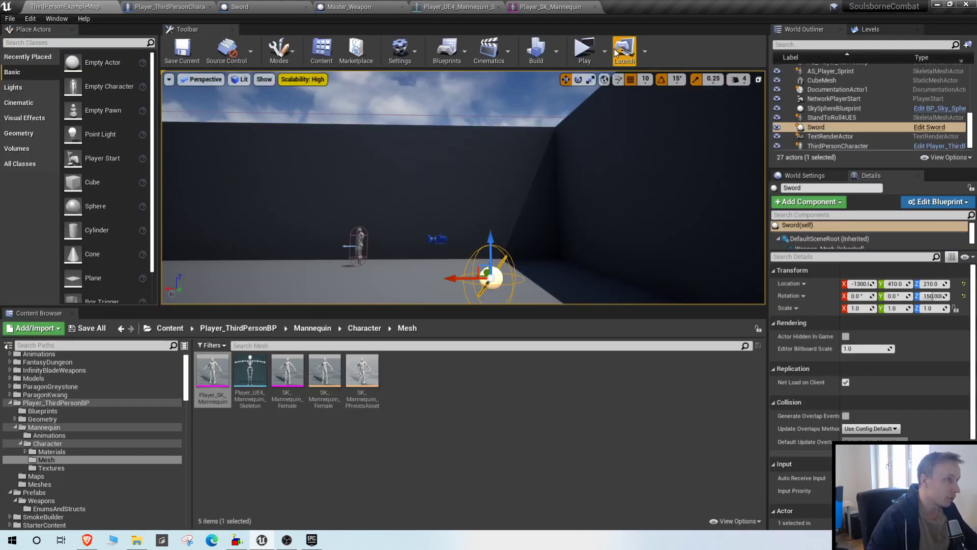
{"action": "left_click", "coordinate": [593, 53]}
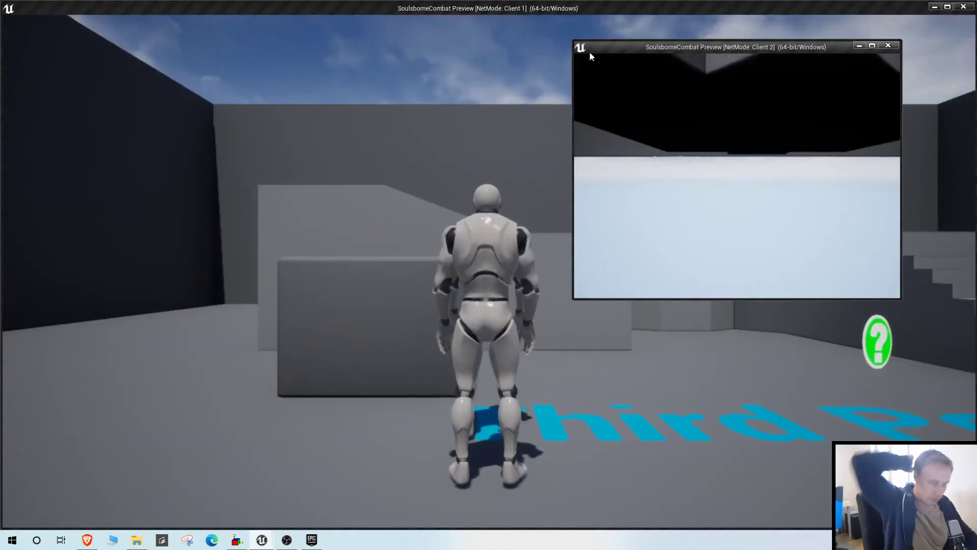
{"action": "left_click", "coordinate": [529, 91]}
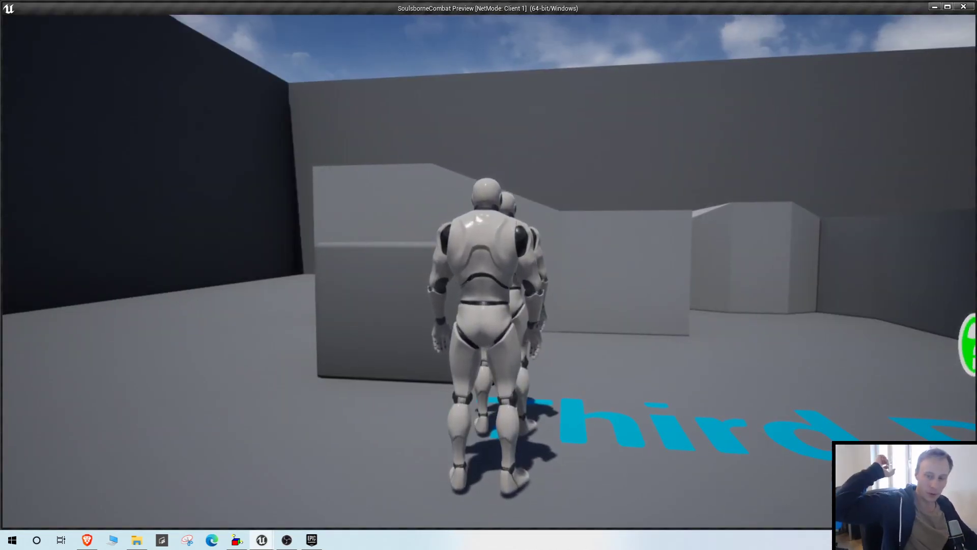
{"action": "key", "text": "w"}
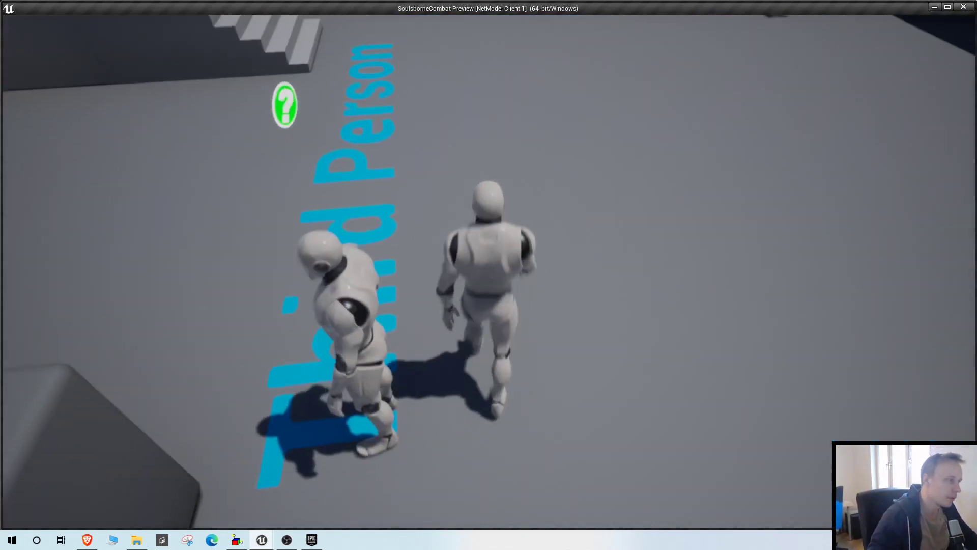
{"action": "key", "text": "e"}
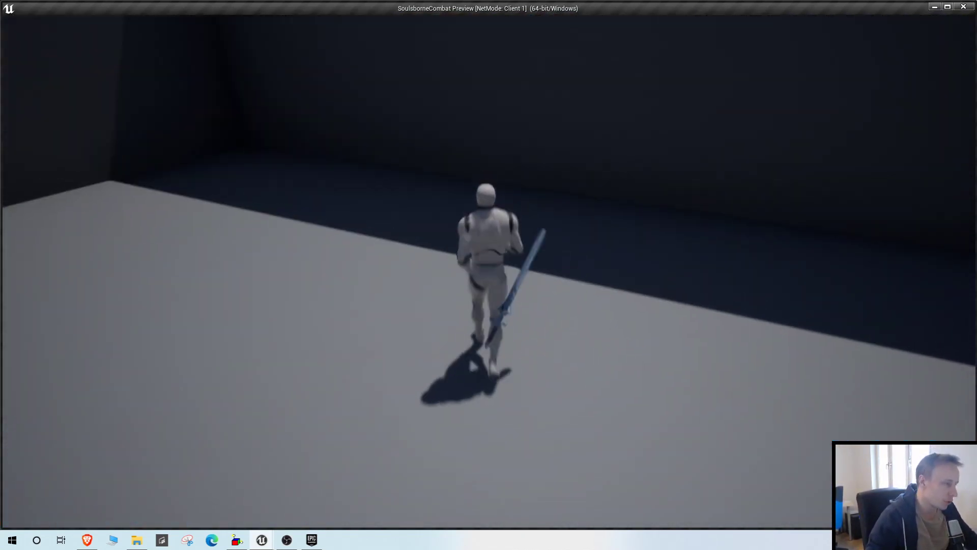
{"action": "key", "text": "w"}
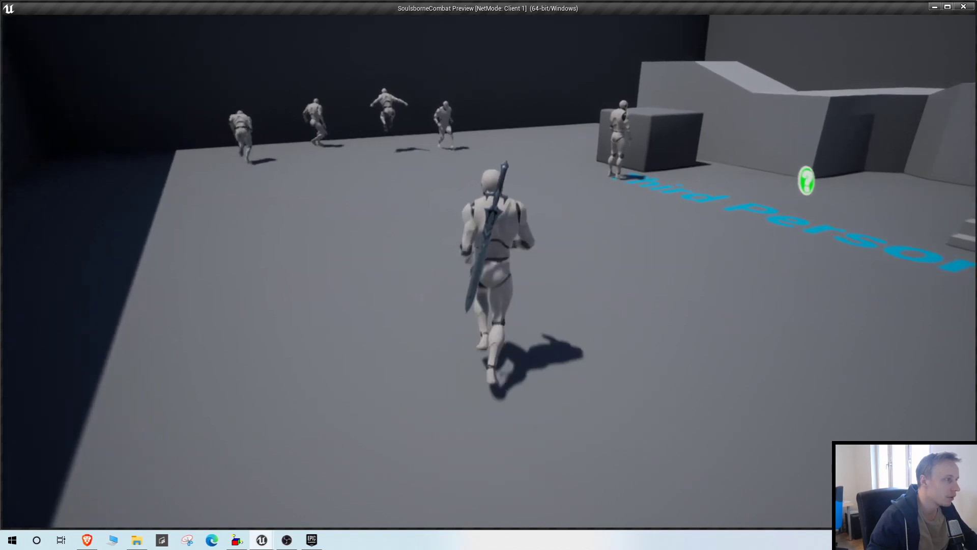
Draw and sheathe the sword repeatedly on Client 1, viewing the back placement from several angles, and end the preview
{"action": "key", "text": "e"}
{"action": "key", "text": "w"}
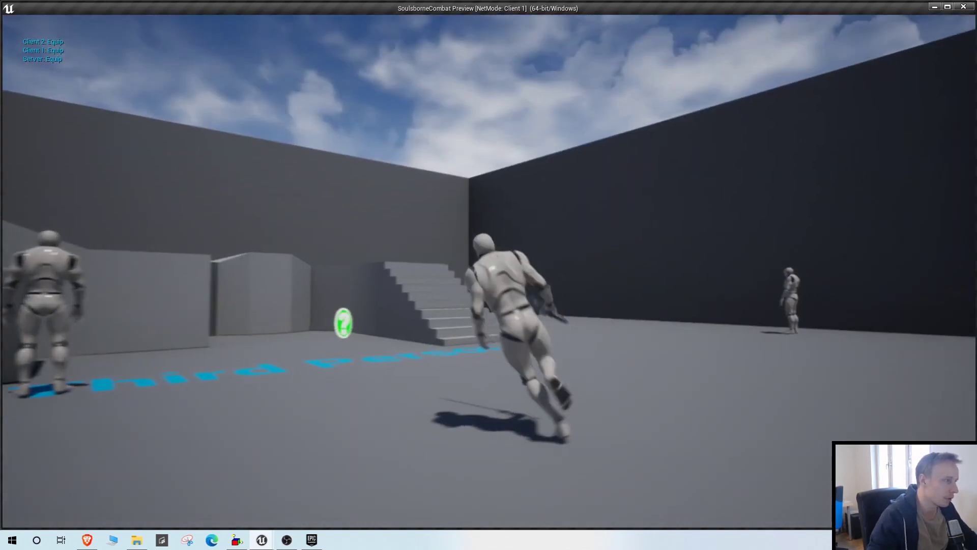
{"action": "key", "text": "e"}
{"action": "key", "text": "e"}
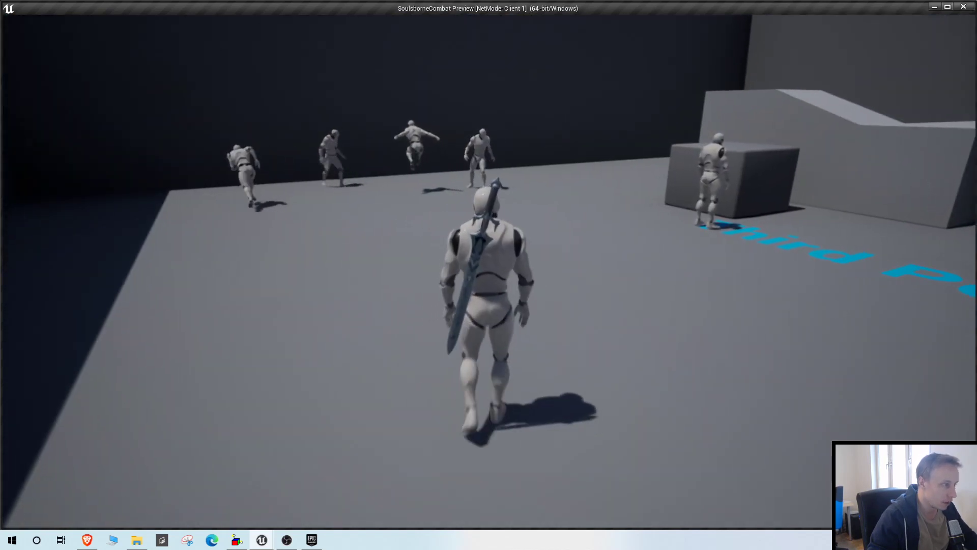
{"action": "key", "text": "e"}
{"action": "key", "text": "s"}
{"action": "key", "text": "e"}
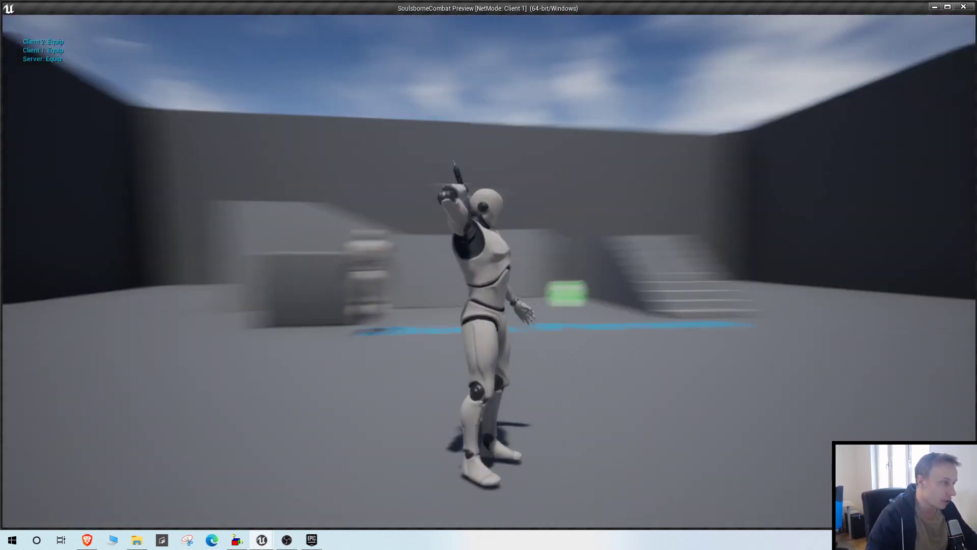
{"action": "key", "text": "e"}
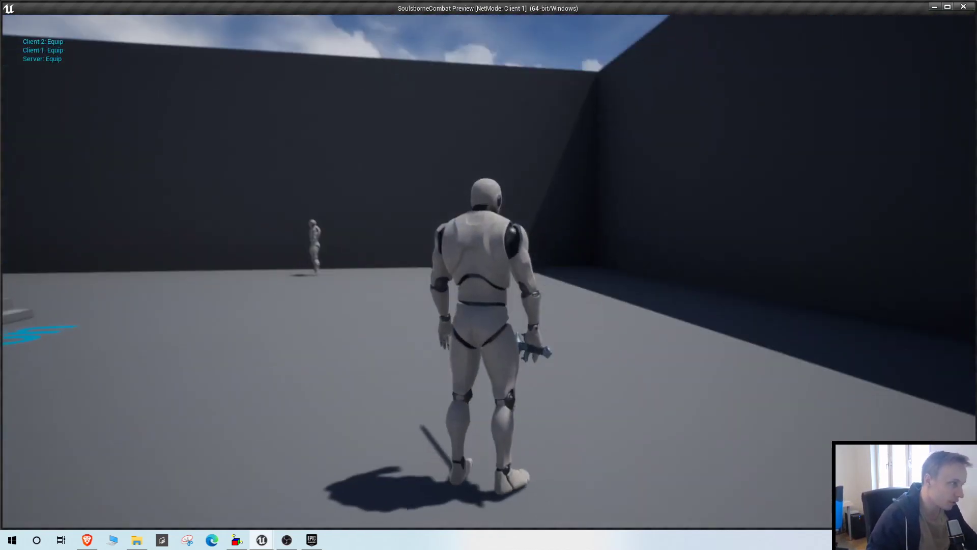
{"action": "key", "text": "e"}
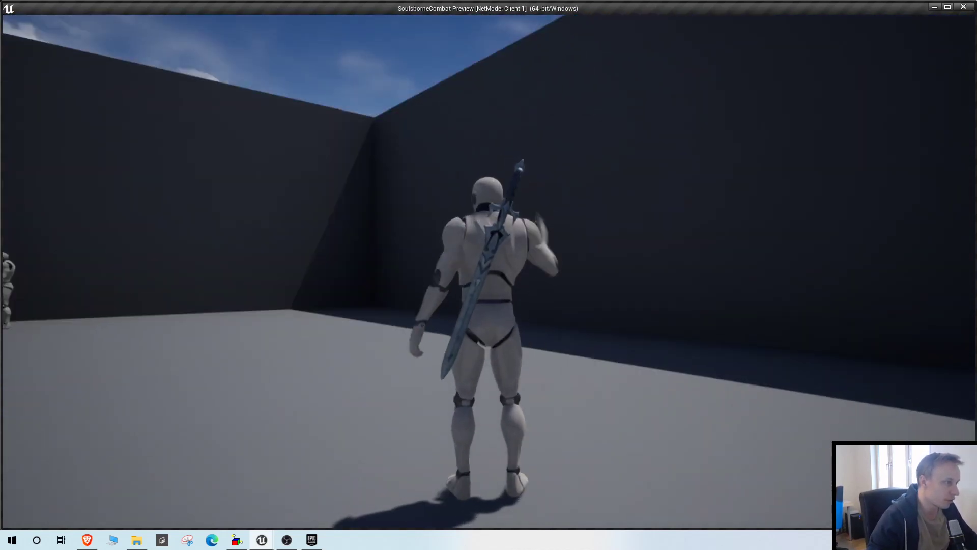
{"action": "key", "text": "e"}
{"action": "key", "text": "e"}
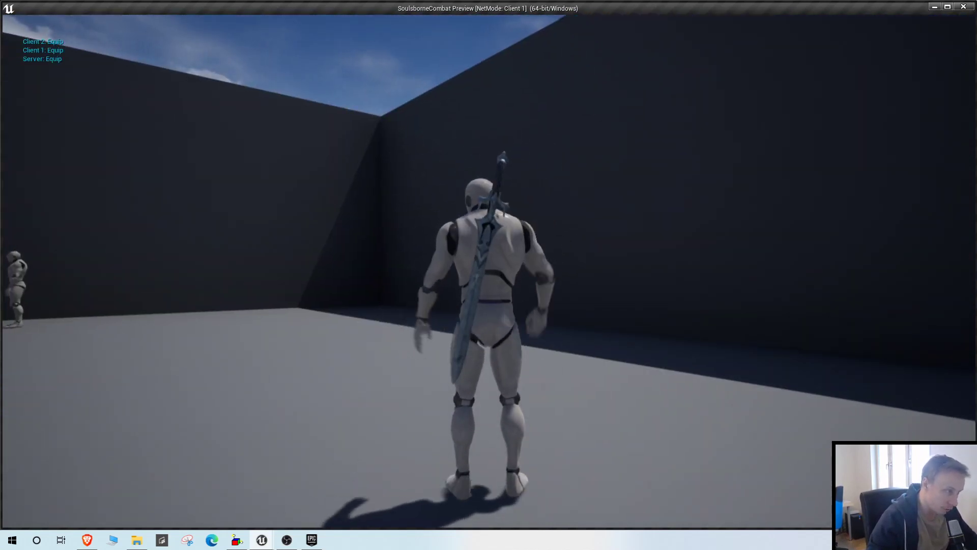
{"action": "key", "text": "w"}
{"action": "key", "text": "e"}
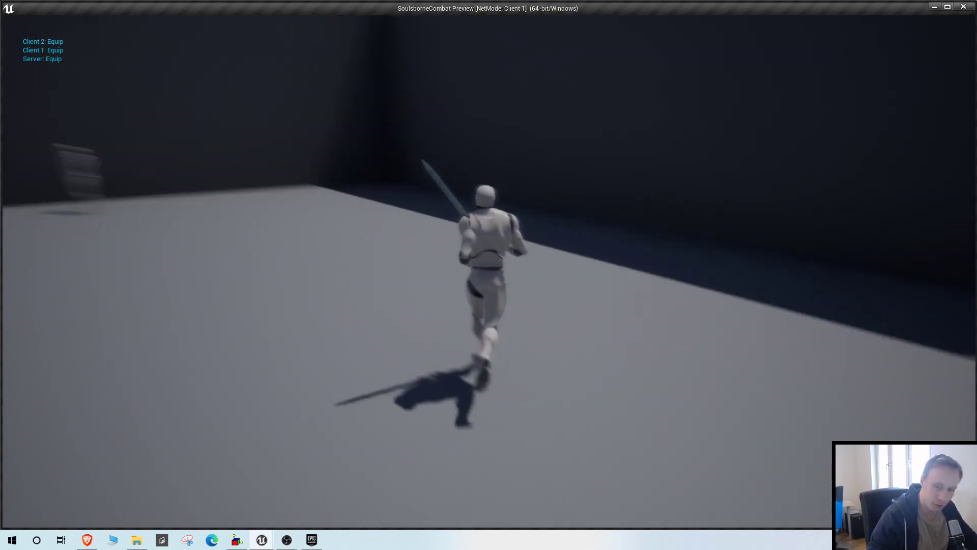
{"action": "key", "text": "Escape"}
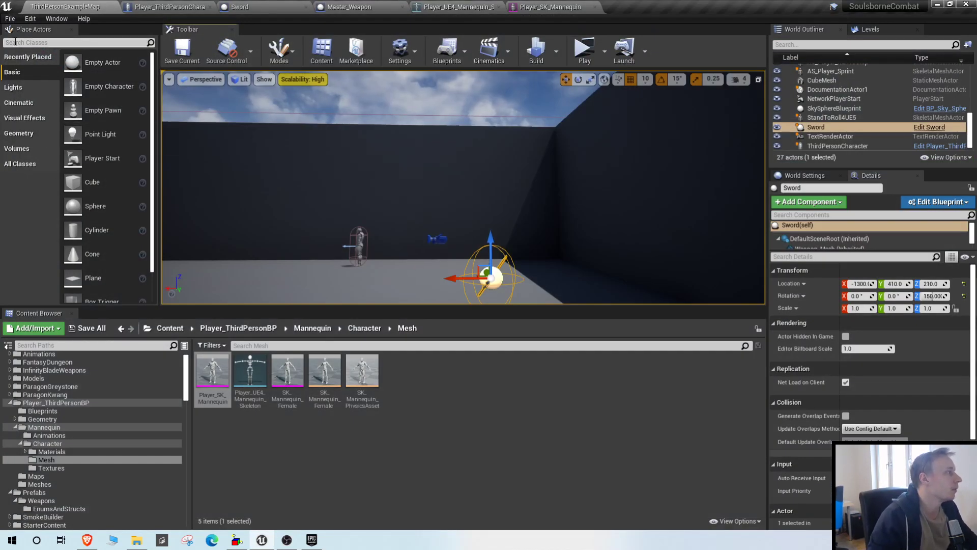
{"action": "left_click", "coordinate": [9, 18]}
{"action": "left_click", "coordinate": [261, 200]}
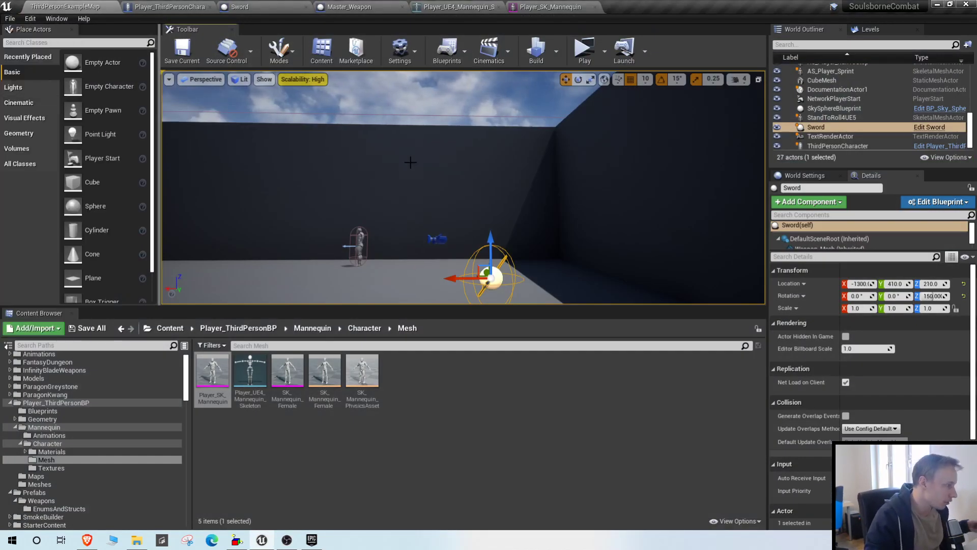
{"action": "right_click_drag", "start_coordinate": [413, 181], "coordinate": [418, 180]}
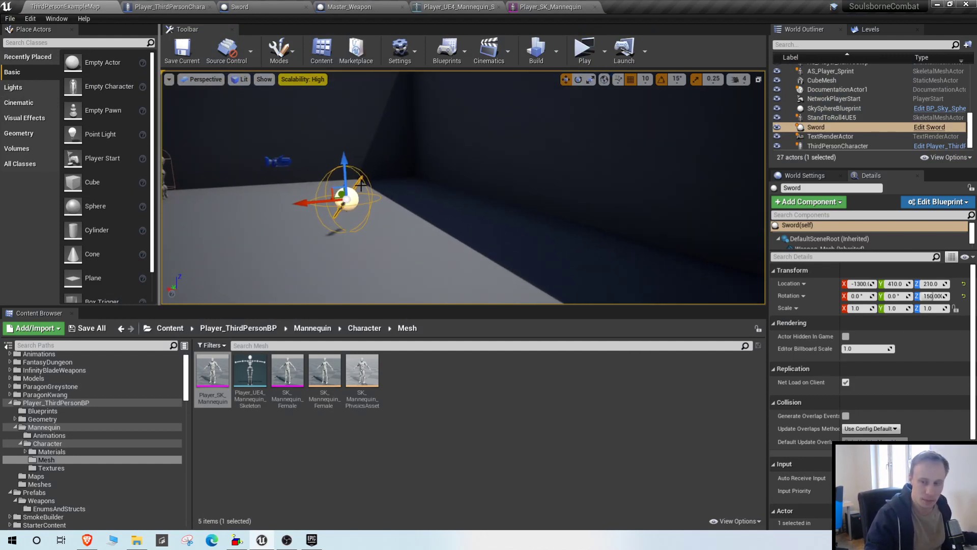
{"action": "right_click_drag", "start_coordinate": [418, 180], "coordinate": [391, 229]}
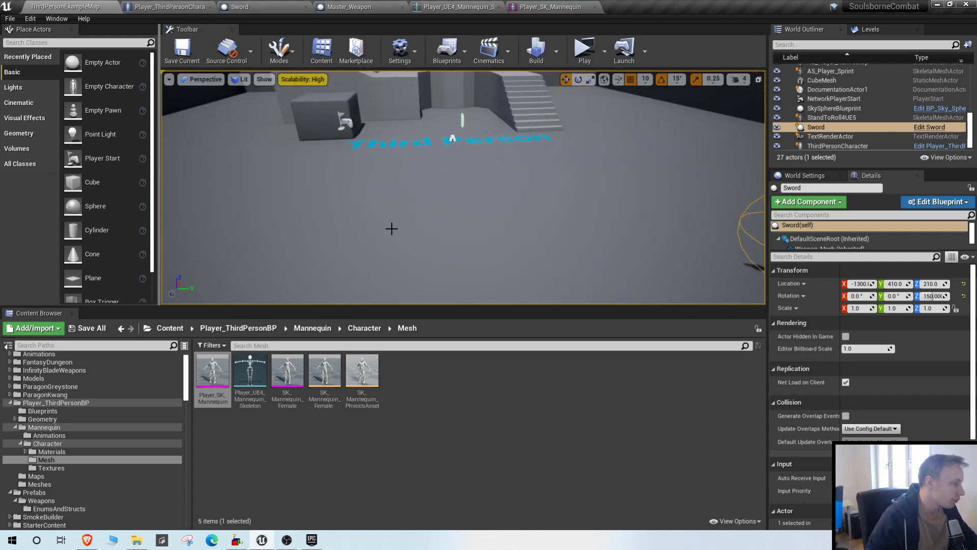
{"action": "right_click_drag", "start_coordinate": [436, 199], "coordinate": [209, 186]}
{"action": "right_click_drag", "start_coordinate": [482, 180], "coordinate": [539, 260]}
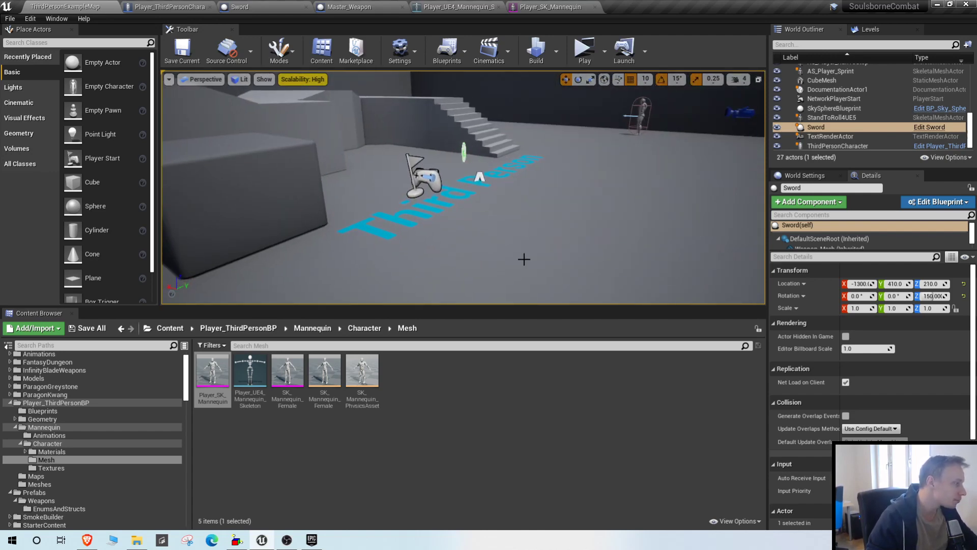
Collapse the Player_ThirdPersonBP folder, switch to the Epic Games Launcher and open the free Epic Games Content in the Marketplace
{"action": "left_click", "coordinate": [10, 402]}
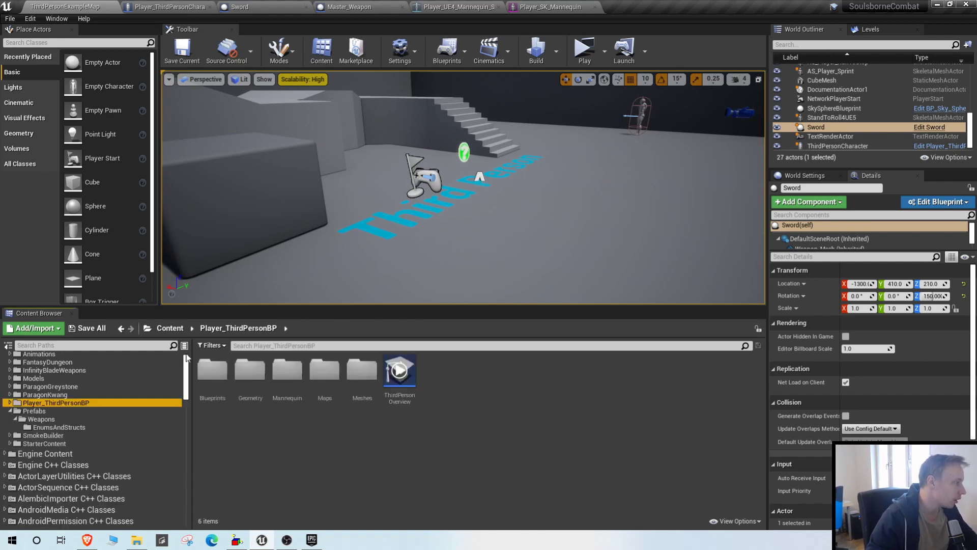
{"action": "left_click", "coordinate": [317, 541]}
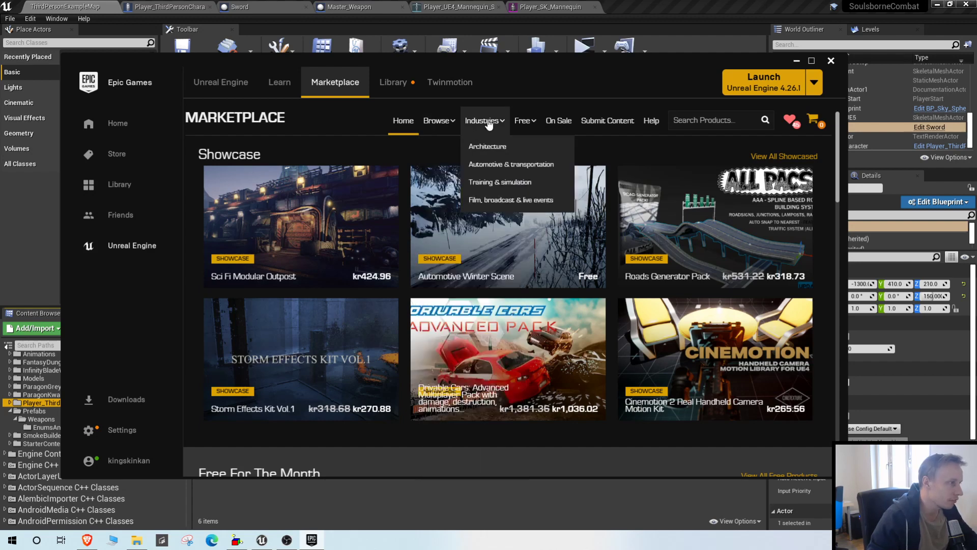
{"action": "mouse_move", "coordinate": [527, 122]}
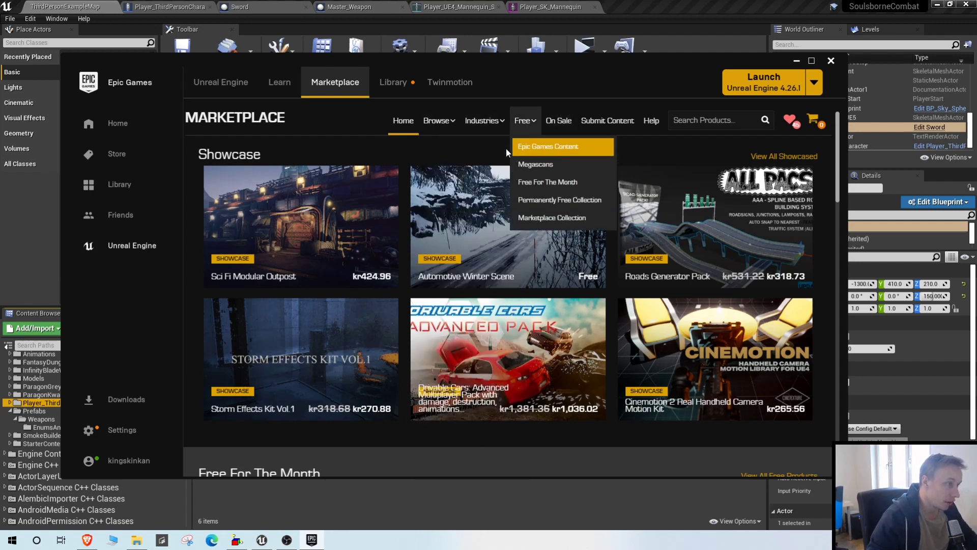
{"action": "left_click", "coordinate": [520, 147]}
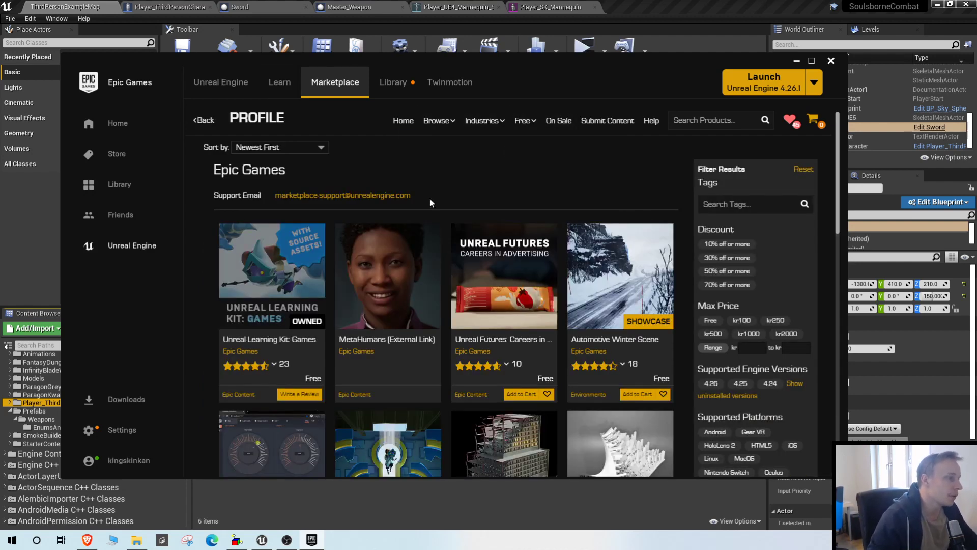
Look through the Epic Games free content listing and the other free Marketplace categories
{"action": "scroll", "coordinate": [499, 211], "scroll_direction": "down", "scroll_amount": 6}
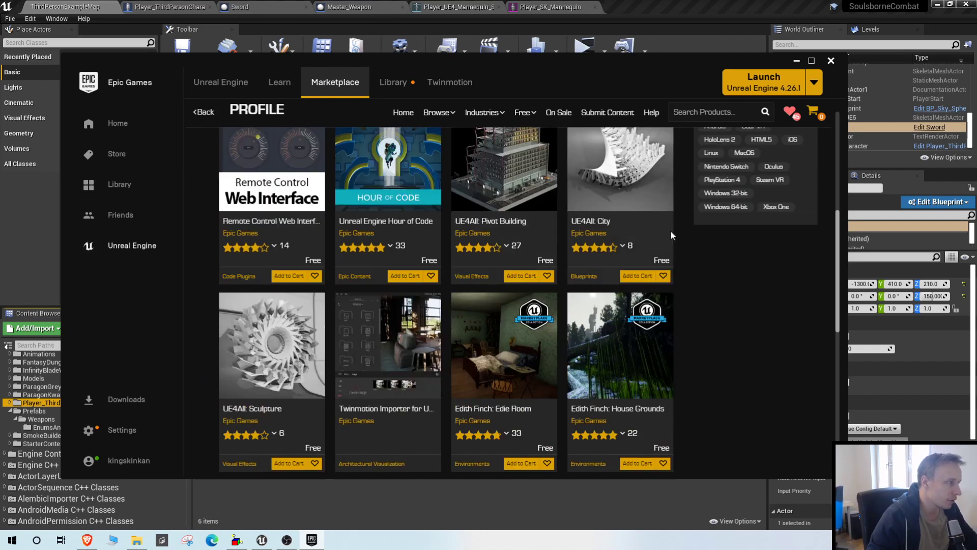
{"action": "scroll", "coordinate": [688, 252], "scroll_direction": "up", "scroll_amount": 5}
{"action": "scroll", "coordinate": [682, 257], "scroll_direction": "up", "scroll_amount": 1}
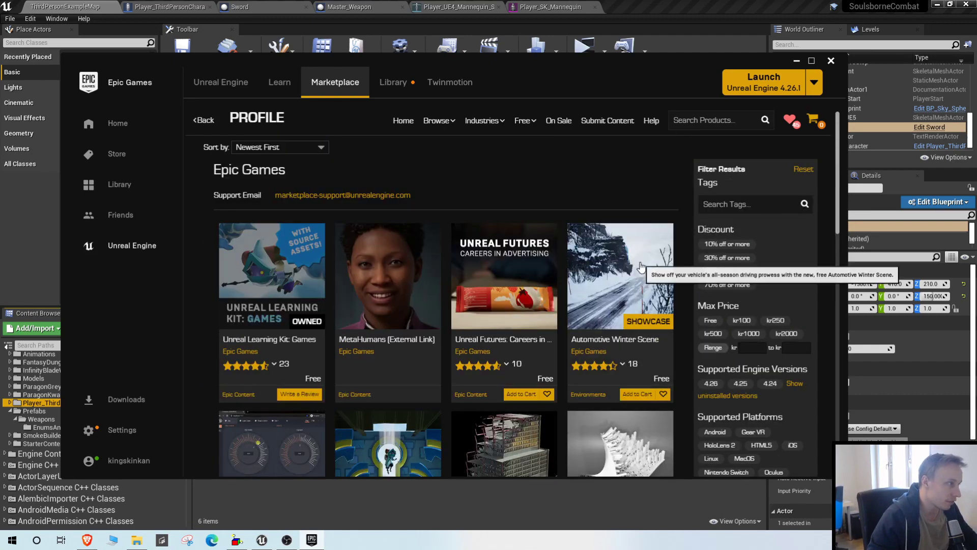
{"action": "scroll", "coordinate": [529, 259], "scroll_direction": "down", "scroll_amount": 5}
{"action": "scroll", "coordinate": [529, 261], "scroll_direction": "down", "scroll_amount": 6}
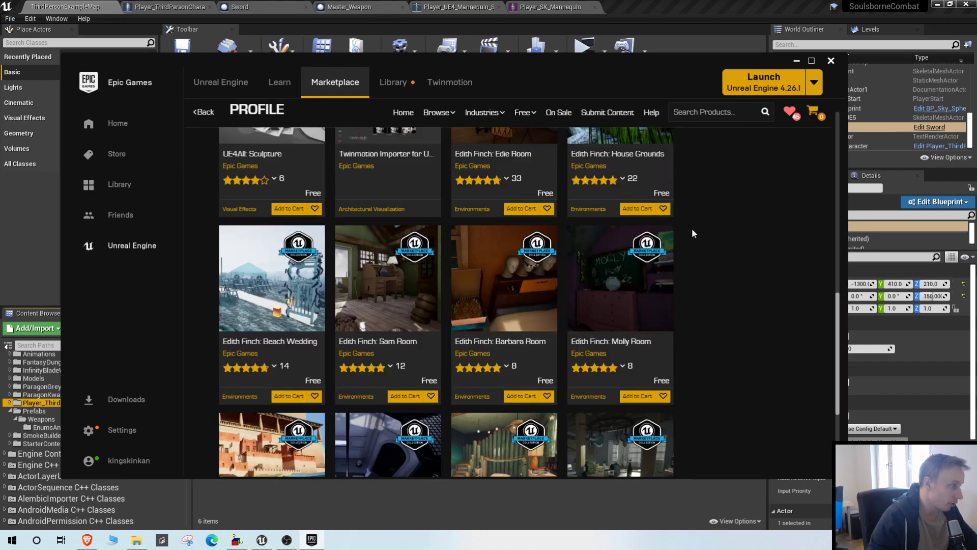
{"action": "scroll", "coordinate": [691, 228], "scroll_direction": "down", "scroll_amount": 3}
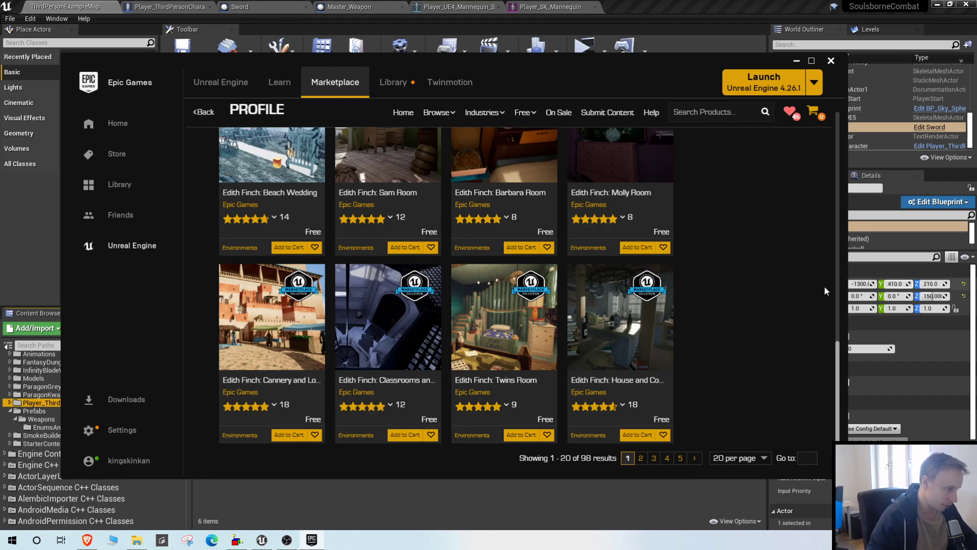
{"action": "scroll", "coordinate": [778, 268], "scroll_direction": "up", "scroll_amount": 8}
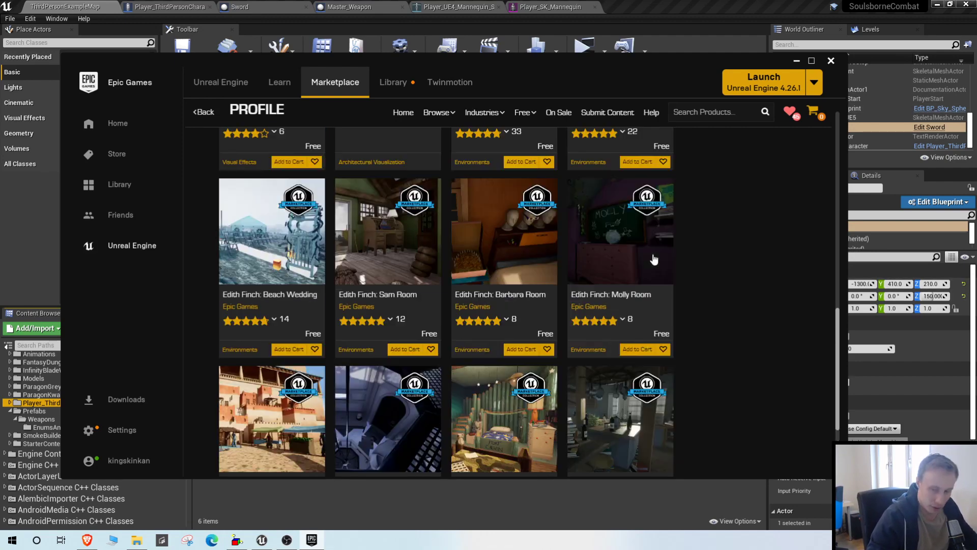
{"action": "scroll", "coordinate": [477, 214], "scroll_direction": "up", "scroll_amount": 2}
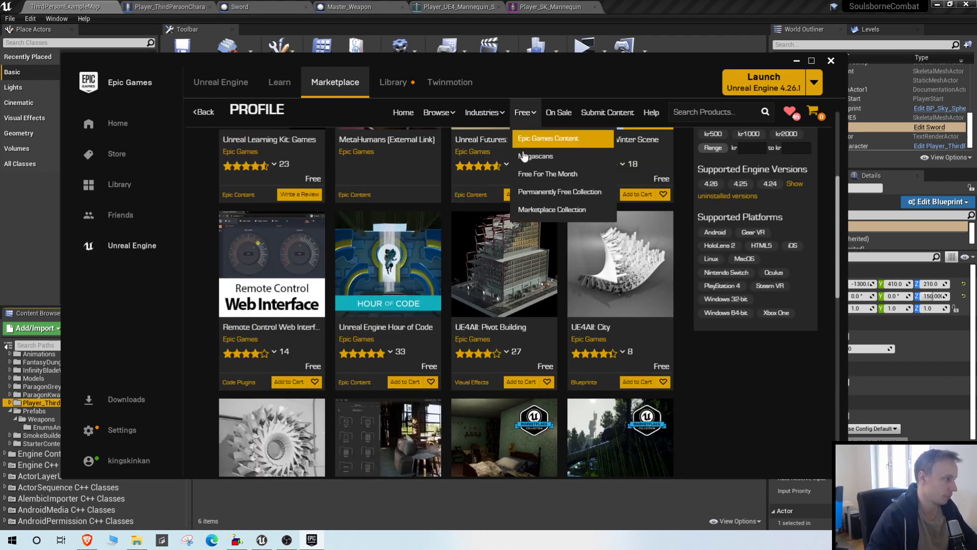
{"action": "scroll", "coordinate": [355, 155], "scroll_direction": "up", "scroll_amount": 2}
{"action": "mouse_move", "coordinate": [506, 131]}
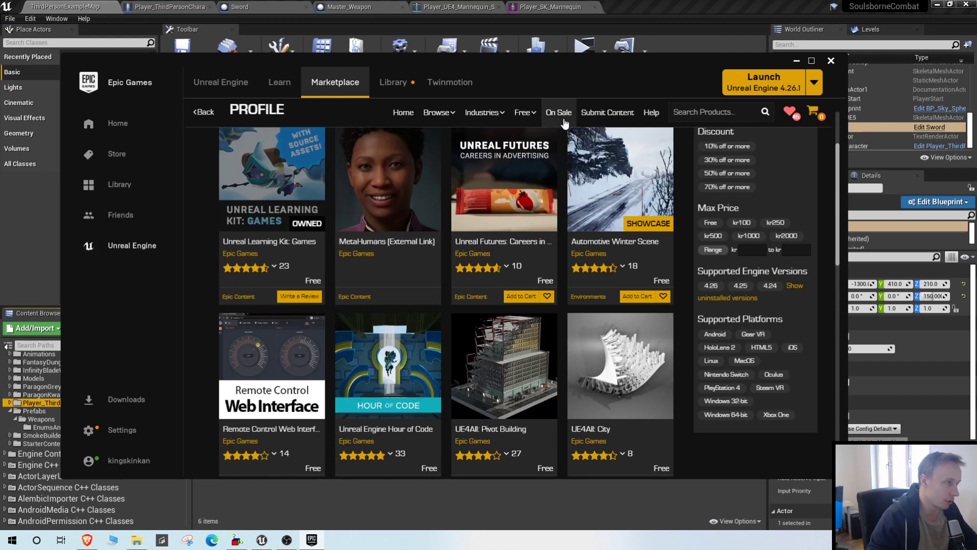
{"action": "mouse_move", "coordinate": [530, 120]}
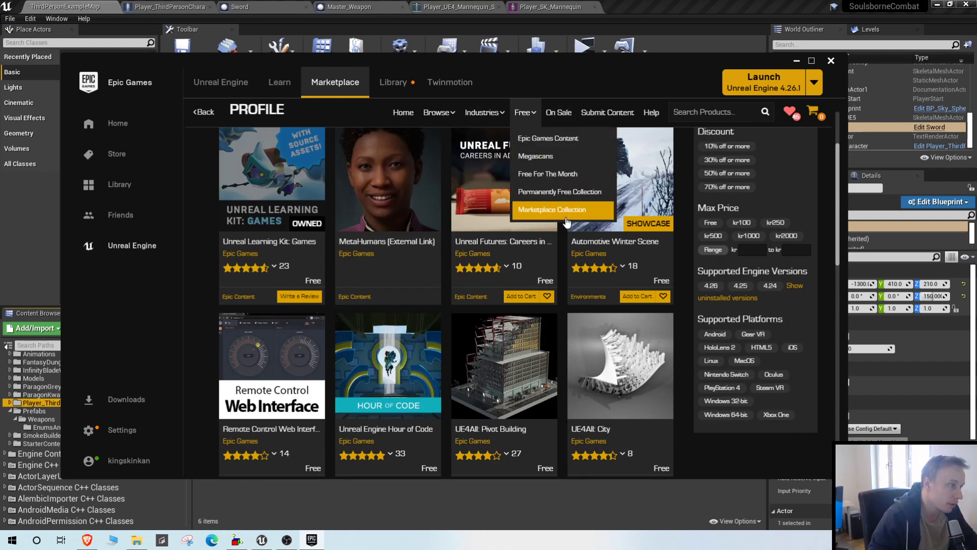
Search the Marketplace for "paragon" and look through the character packs in the results
{"action": "left_click", "coordinate": [670, 107]}
{"action": "type", "text": "paragon"}
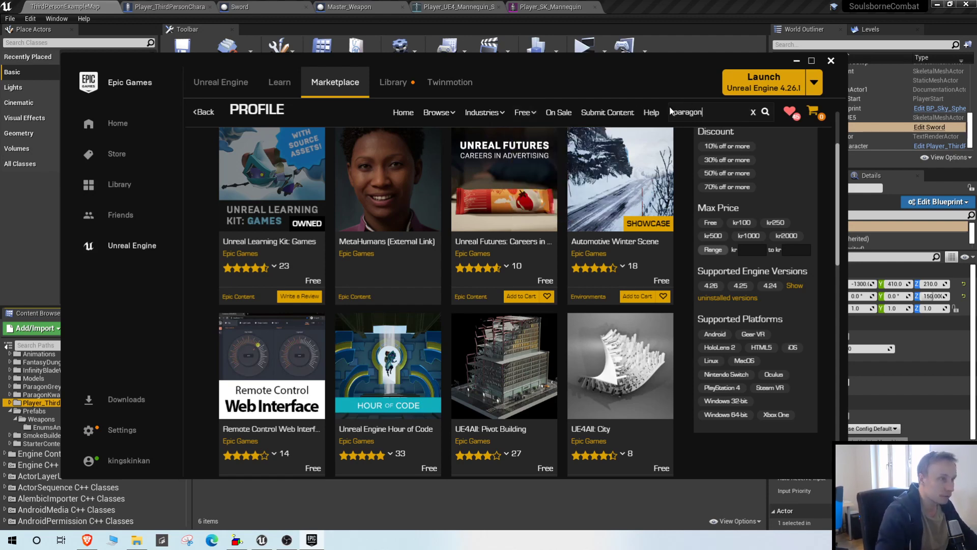
{"action": "key", "text": "Return"}
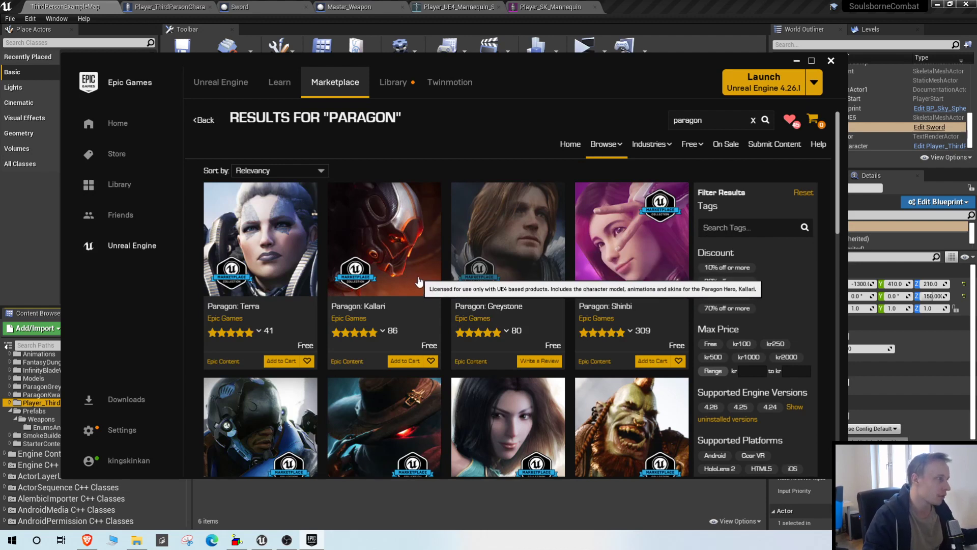
{"action": "scroll", "coordinate": [433, 270], "scroll_direction": "down", "scroll_amount": 4}
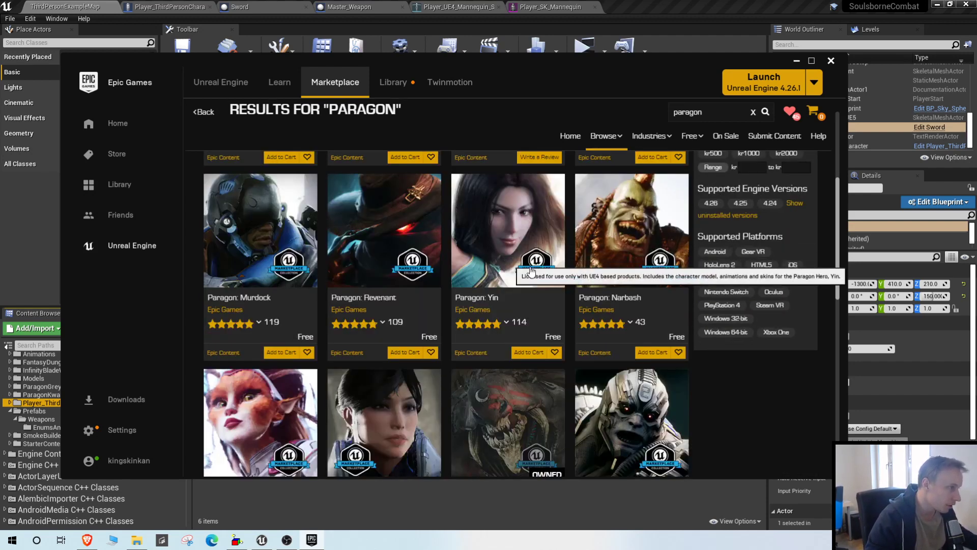
{"action": "scroll", "coordinate": [531, 271], "scroll_direction": "down", "scroll_amount": 2}
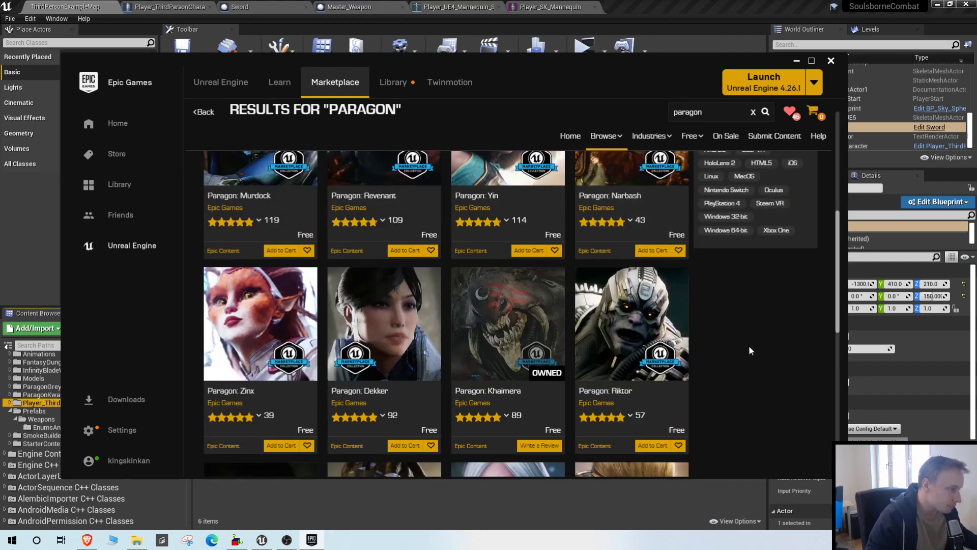
{"action": "scroll", "coordinate": [749, 345], "scroll_direction": "down", "scroll_amount": 2}
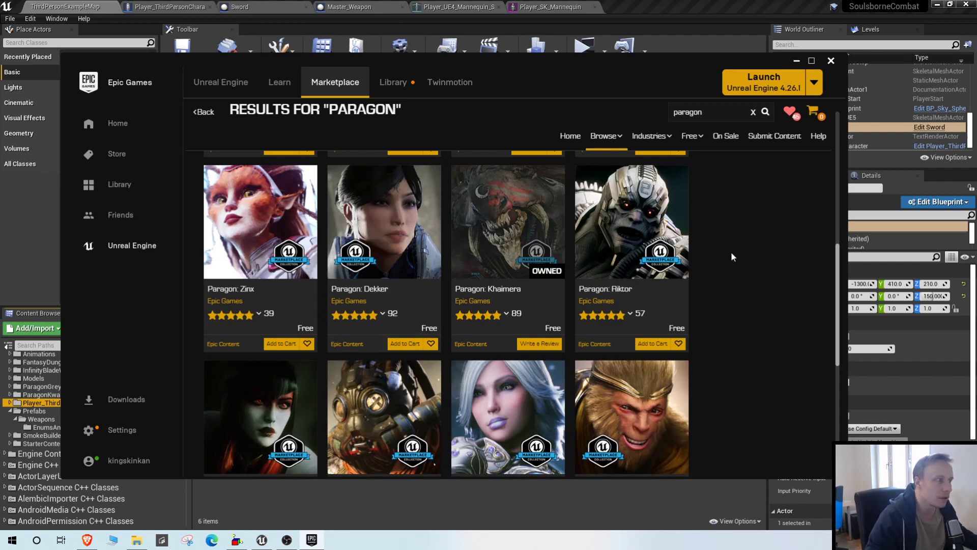
Look through the remaining Paragon character packs on the first results page, down to Paragon: Rampage and back up
{"action": "scroll", "coordinate": [720, 336], "scroll_direction": "down", "scroll_amount": 2}
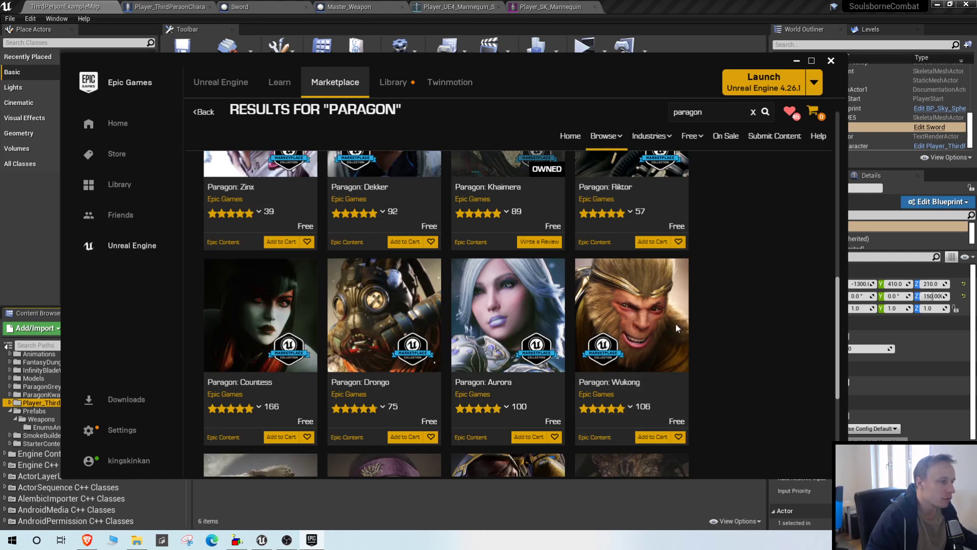
{"action": "scroll", "coordinate": [388, 298], "scroll_direction": "down", "scroll_amount": 1}
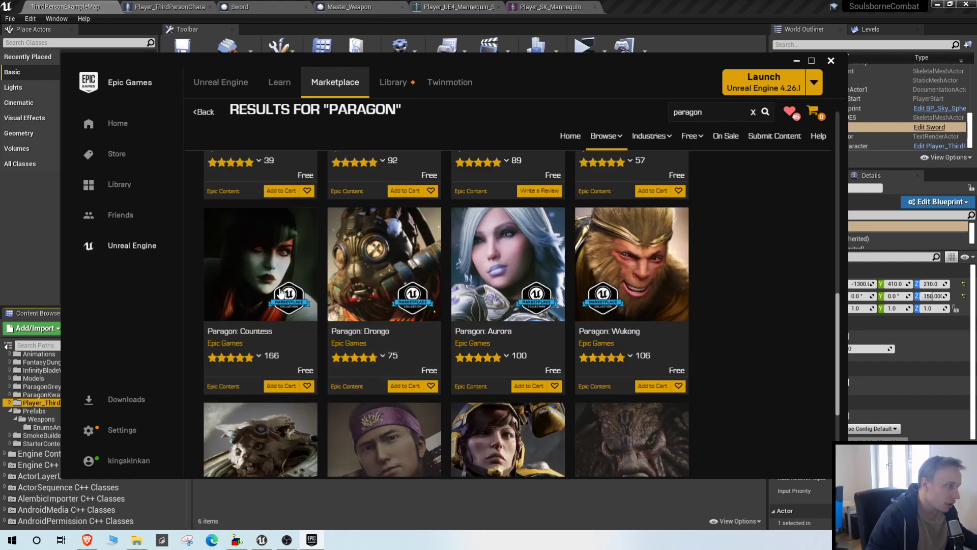
{"action": "scroll", "coordinate": [585, 296], "scroll_direction": "down", "scroll_amount": 3}
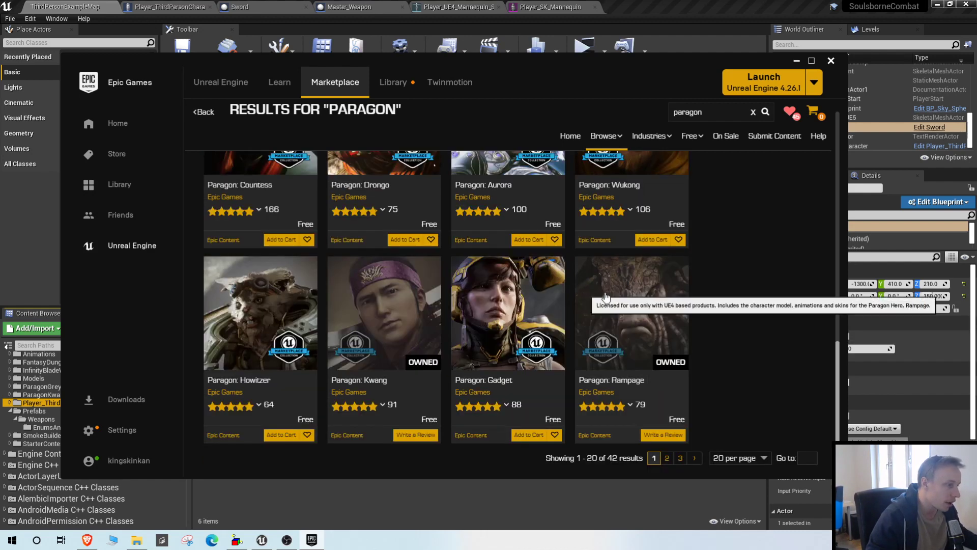
{"action": "scroll", "coordinate": [723, 291], "scroll_direction": "up", "scroll_amount": 10}
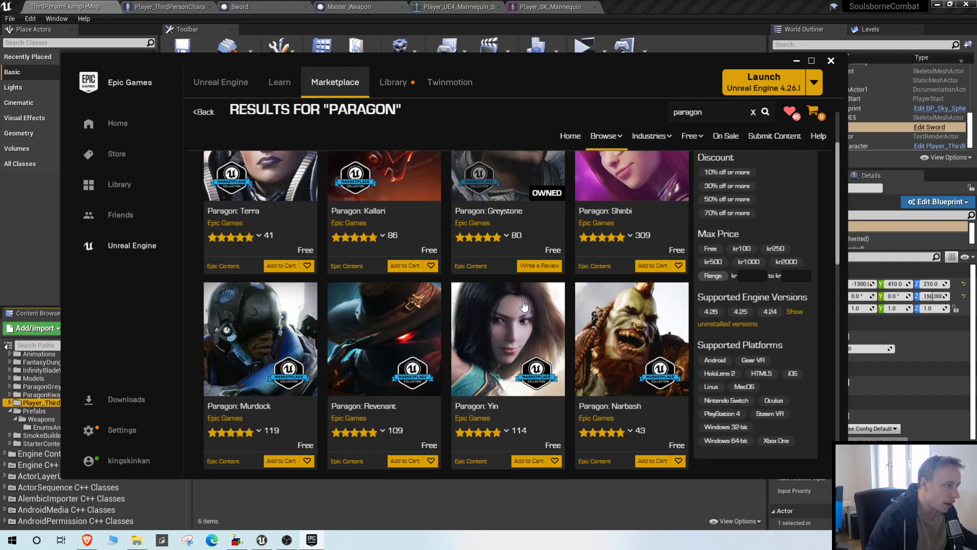
{"action": "scroll", "coordinate": [524, 305], "scroll_direction": "up", "scroll_amount": 2}
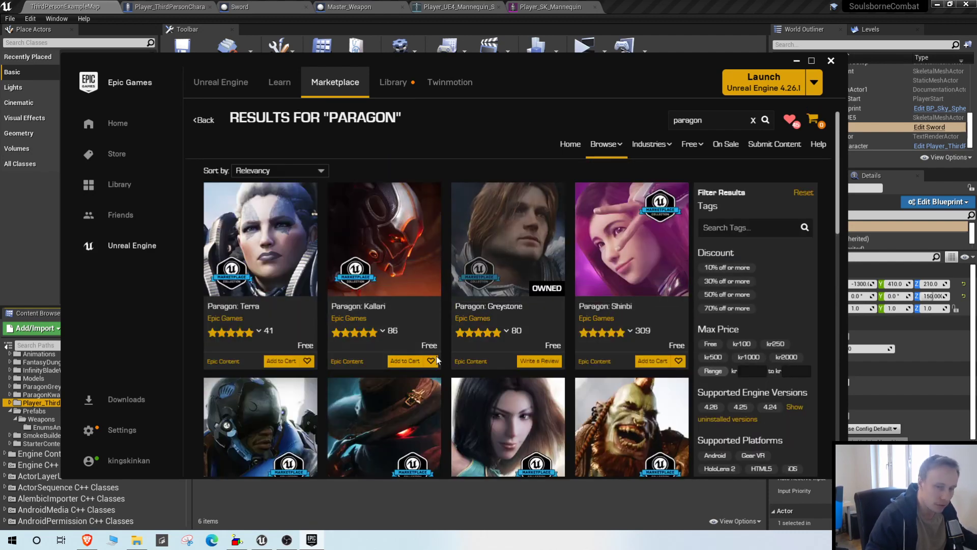
{"action": "scroll", "coordinate": [555, 232], "scroll_direction": "down", "scroll_amount": 5}
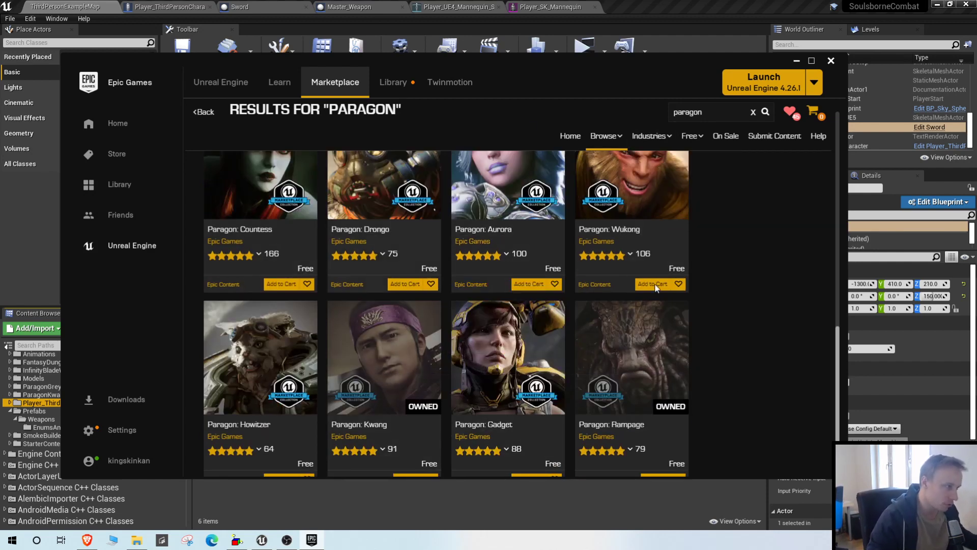
{"action": "scroll", "coordinate": [707, 301], "scroll_direction": "up", "scroll_amount": 4}
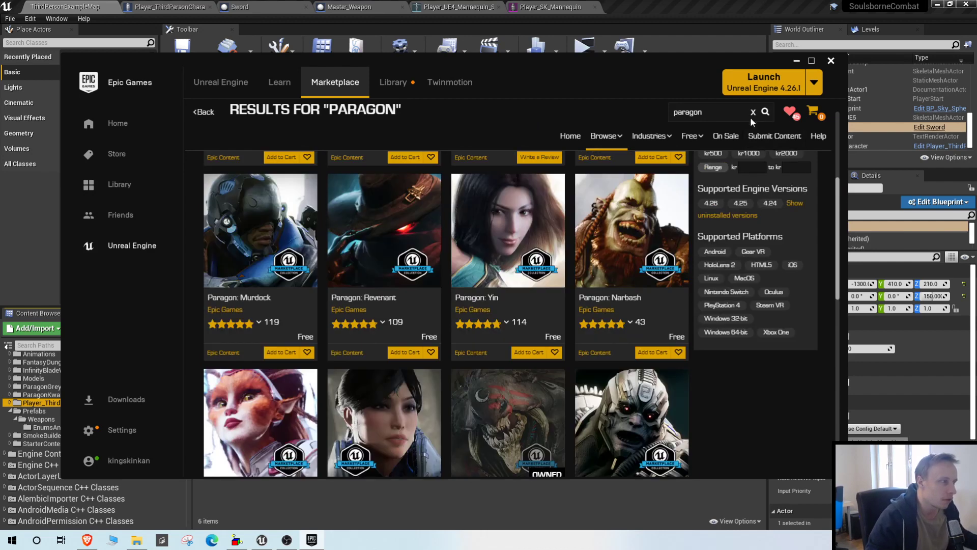
Switch back to the Unreal Editor and collapse the Prefabs folder in the content folder tree
{"action": "left_click", "coordinate": [797, 64]}
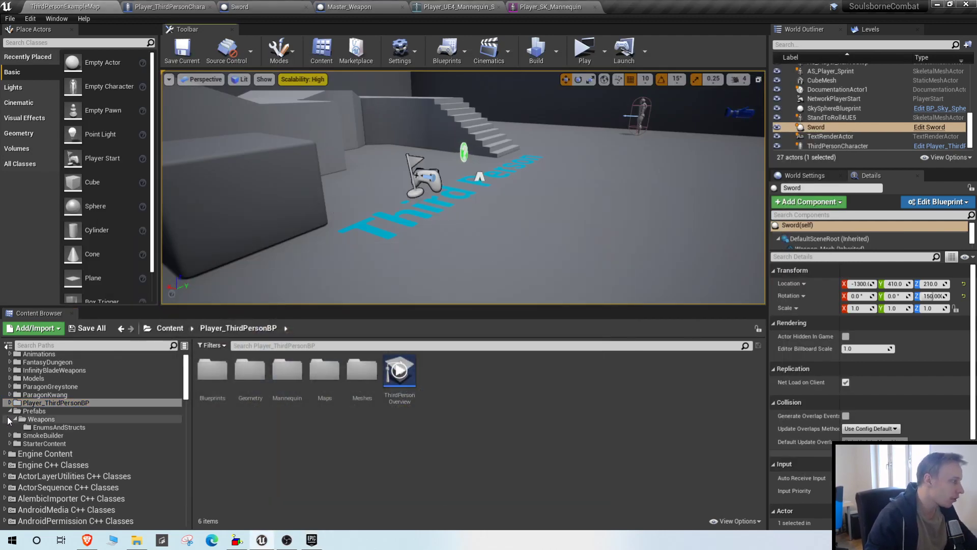
{"action": "left_click", "coordinate": [15, 410]}
{"action": "left_click", "coordinate": [10, 411]}
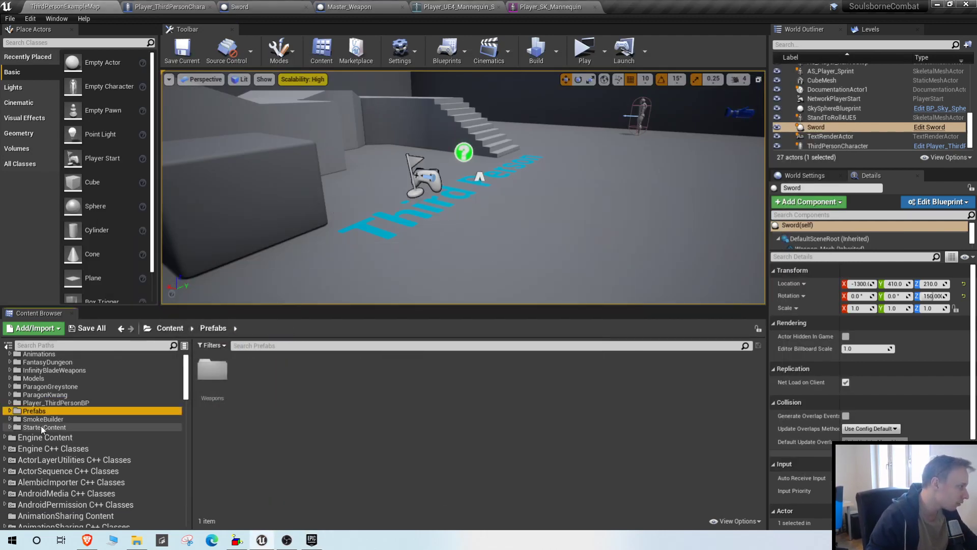
{"action": "scroll", "coordinate": [18, 402], "scroll_direction": "up", "scroll_amount": 1}
View the contents of the InfinityBladeWeapons, Player_ThirdPersonBP and ParagonKwang folders
{"action": "left_click", "coordinate": [50, 382]}
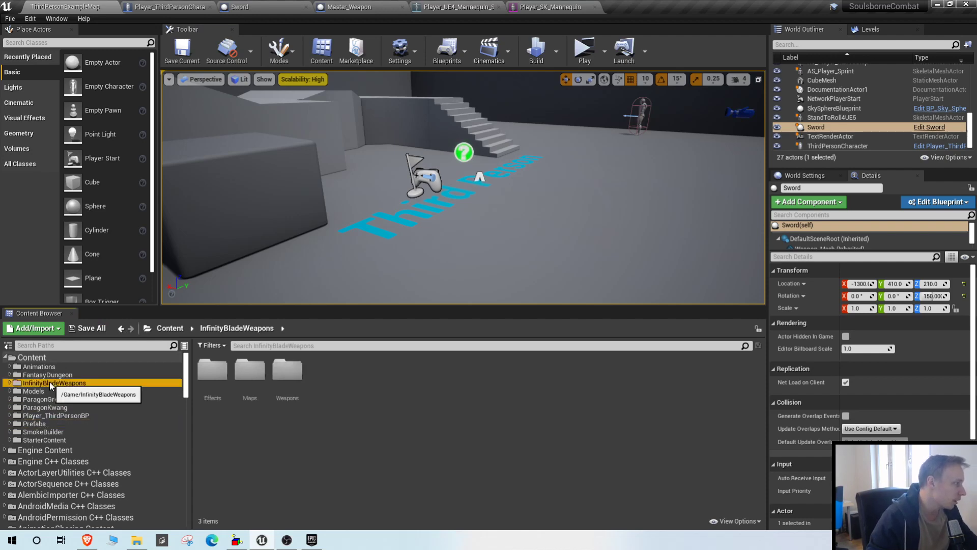
{"action": "left_click", "coordinate": [56, 415]}
{"action": "right_click_drag", "start_coordinate": [301, 265], "coordinate": [282, 276]}
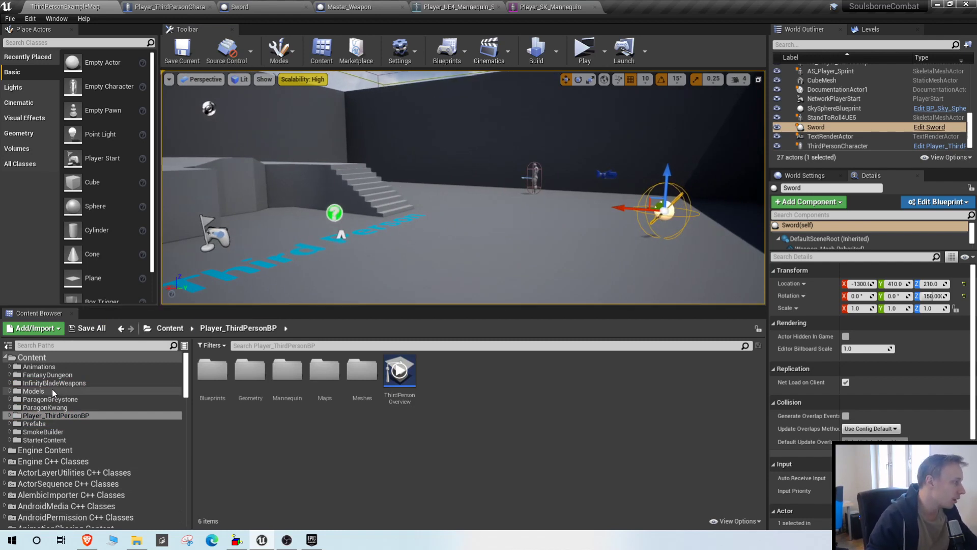
{"action": "left_click", "coordinate": [56, 408]}
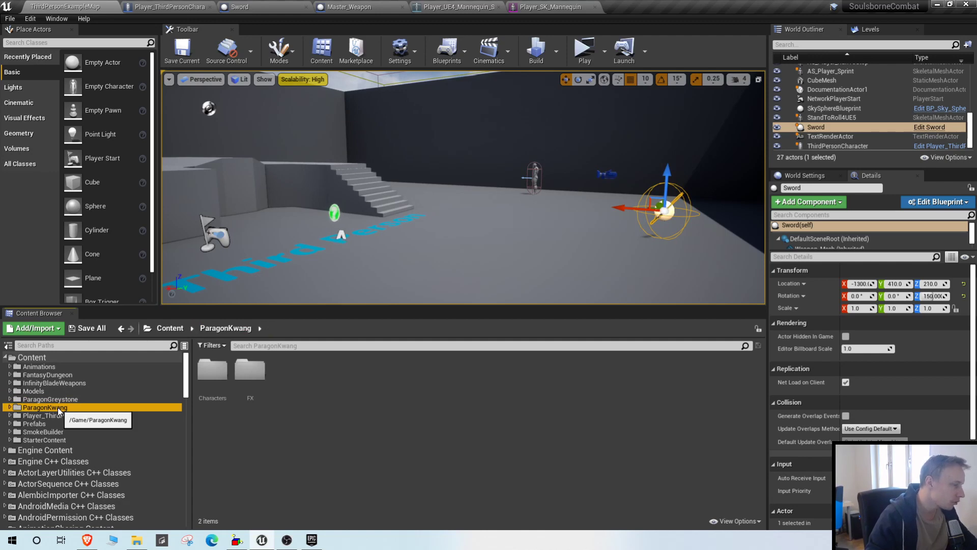
{"action": "right_click_drag", "start_coordinate": [609, 267], "coordinate": [454, 219]}
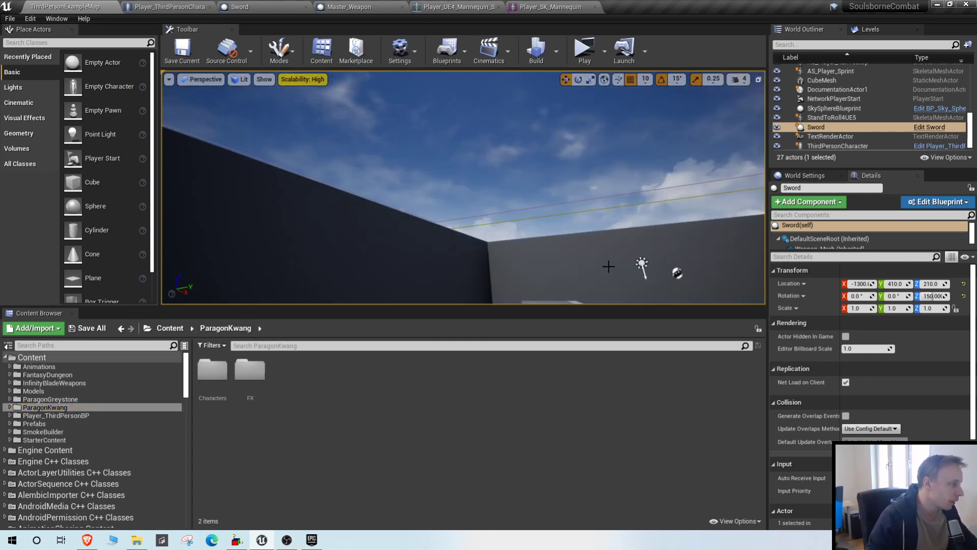
{"action": "right_click_drag", "start_coordinate": [506, 260], "coordinate": [583, 301]}
{"action": "right_click_drag", "start_coordinate": [344, 234], "coordinate": [325, 233]}
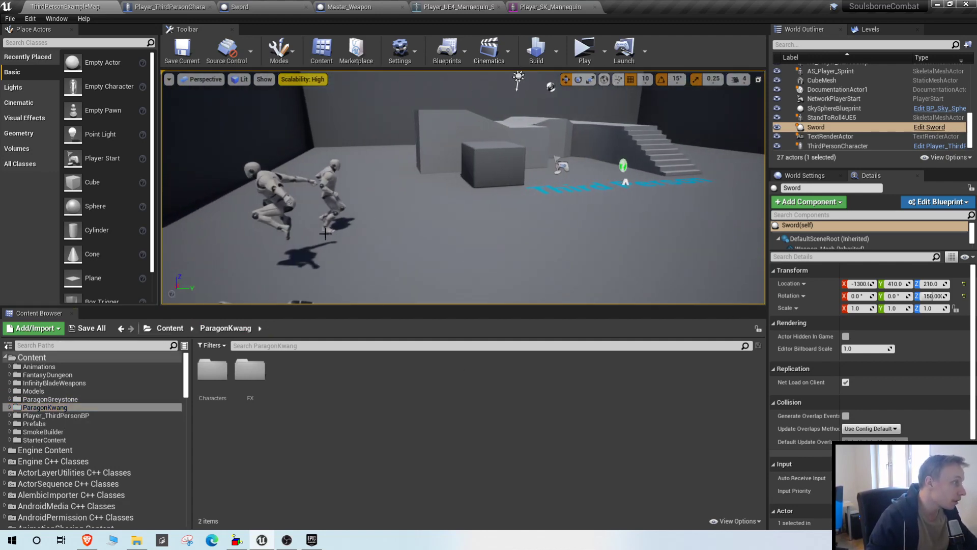
{"action": "right_click", "coordinate": [216, 390]}
{"action": "left_click", "coordinate": [536, 225]}
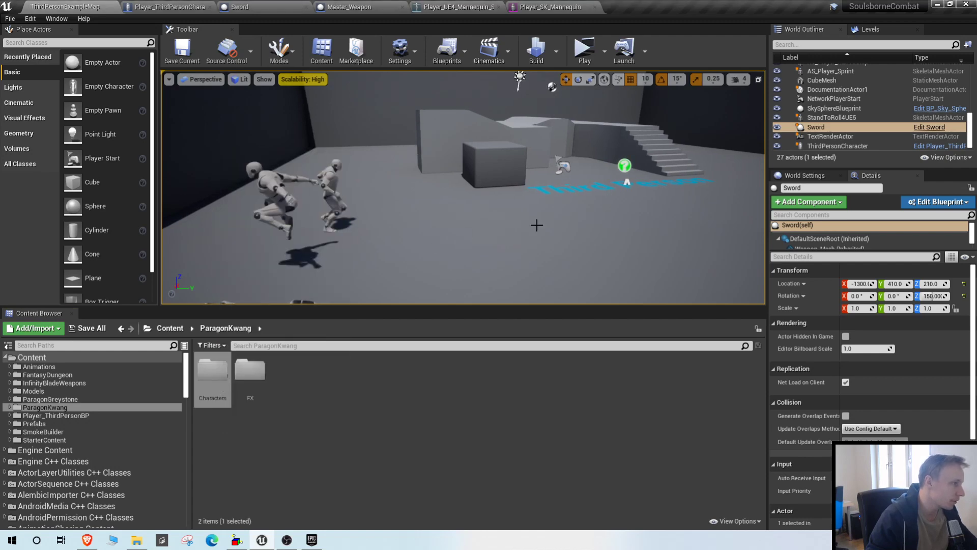
{"action": "mouse_move", "coordinate": [536, 225]}
{"action": "right_mouse_down"}
{"action": "mouse_move", "coordinate": [746, 163]}
{"action": "mouse_move", "coordinate": [682, 225]}
{"action": "mouse_move", "coordinate": [555, 240]}
{"action": "mouse_move", "coordinate": [520, 219]}
{"action": "mouse_move", "coordinate": [537, 222]}
{"action": "right_mouse_up"}
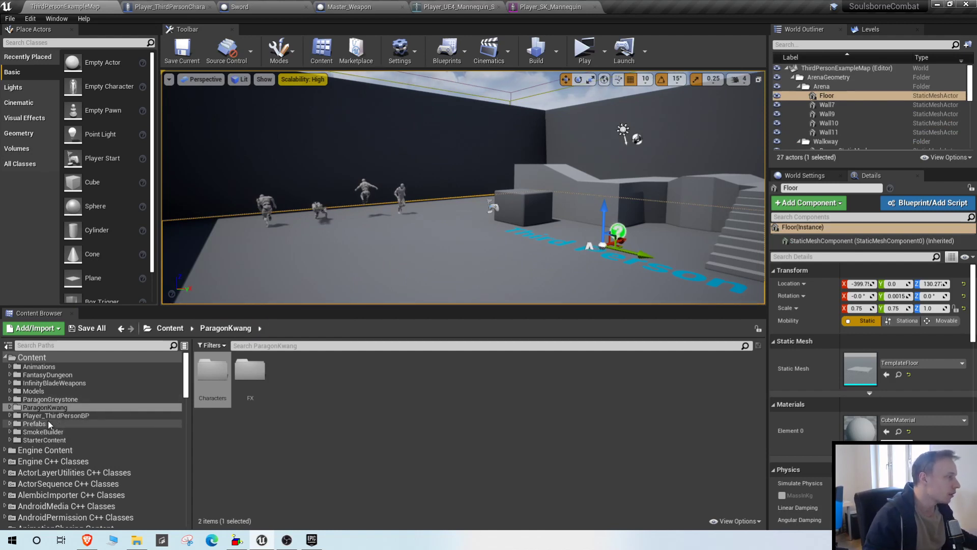
Look at the contents of the ParagonGreystone and ParagonKwang folders, ending in ParagonGreystone
{"action": "left_click", "coordinate": [51, 399]}
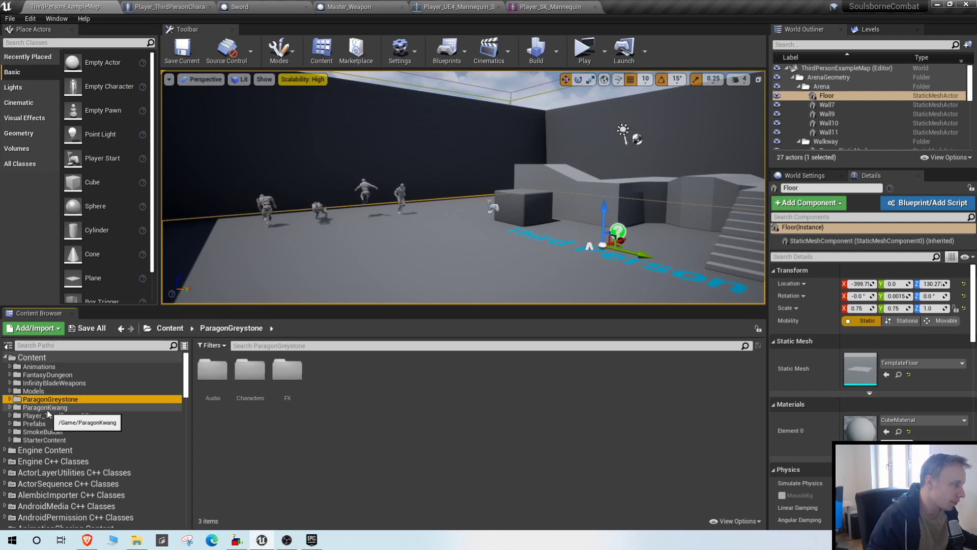
{"action": "left_click", "coordinate": [49, 408]}
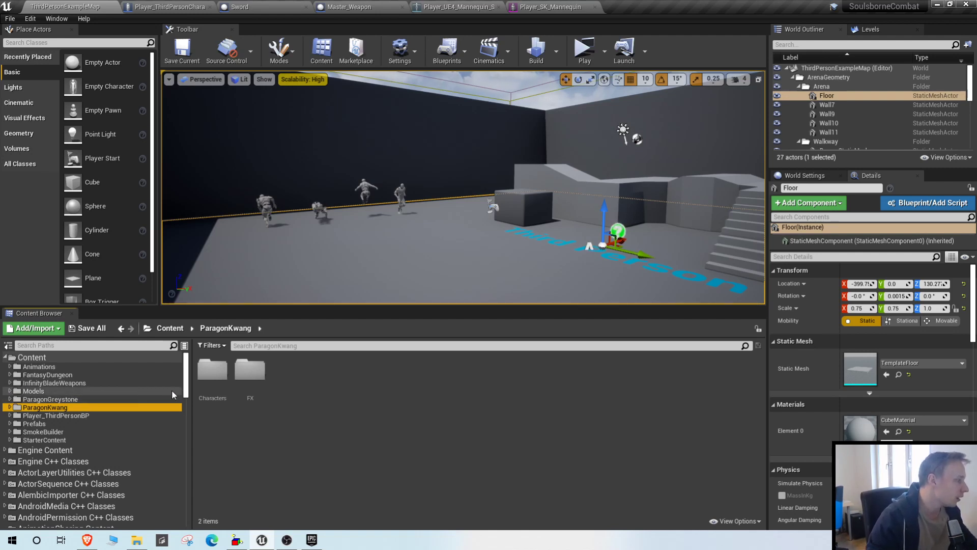
{"action": "left_click", "coordinate": [129, 399]}
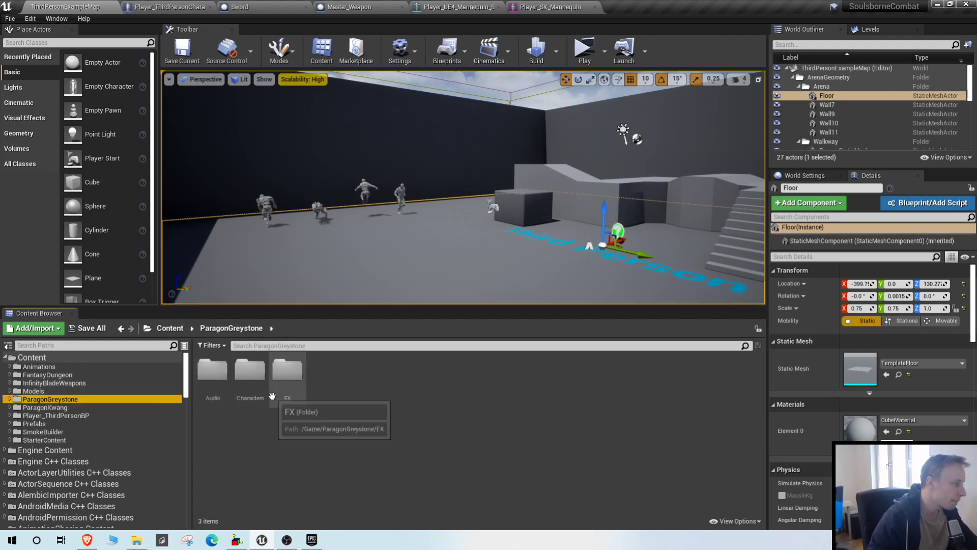
Go to Characters/Heroes/Greystone/Animations inside ParagonGreystone and open the Ability_E animation
{"action": "double_click", "coordinate": [250, 371]}
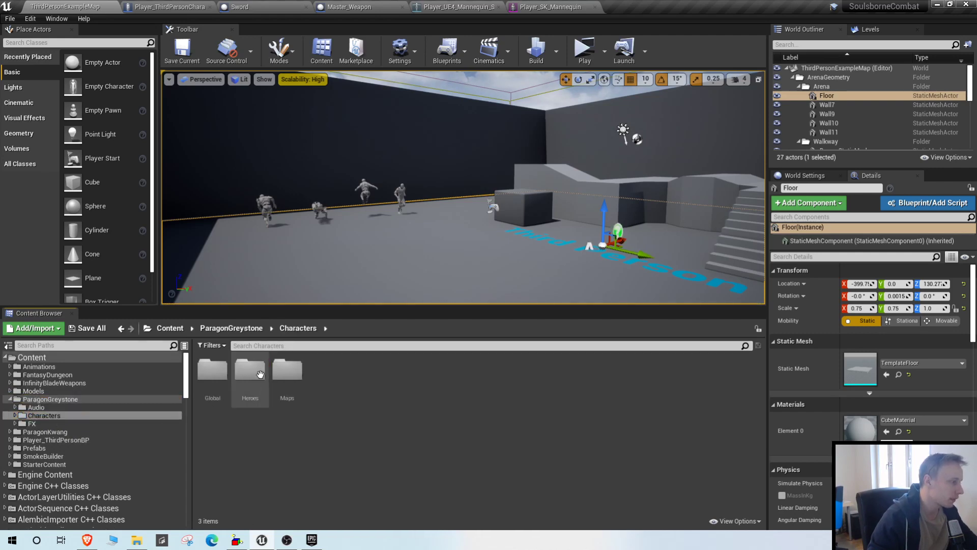
{"action": "double_click", "coordinate": [252, 382]}
{"action": "left_click", "coordinate": [223, 384]}
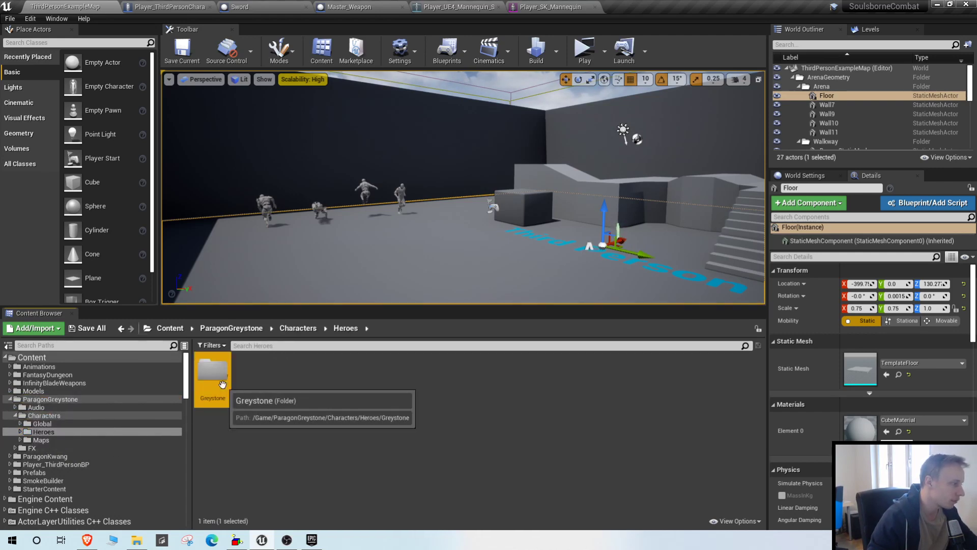
{"action": "double_click", "coordinate": [222, 385]}
{"action": "double_click", "coordinate": [217, 379]}
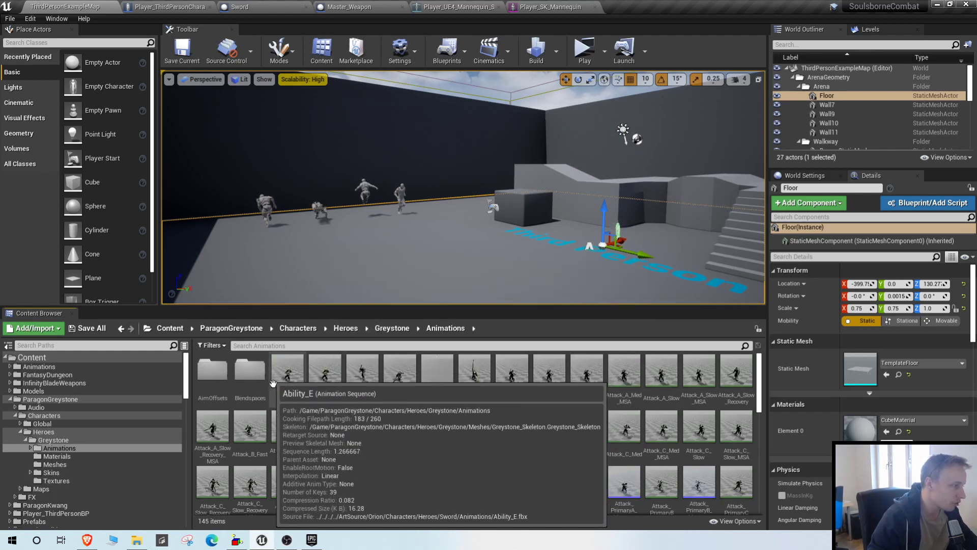
{"action": "double_click", "coordinate": [274, 379]}
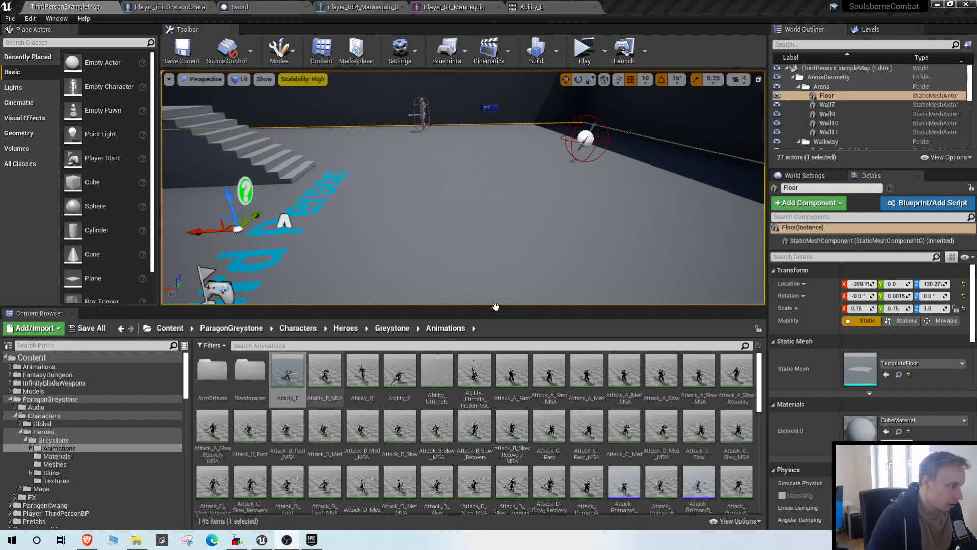
{"action": "left_click", "coordinate": [324, 430]}
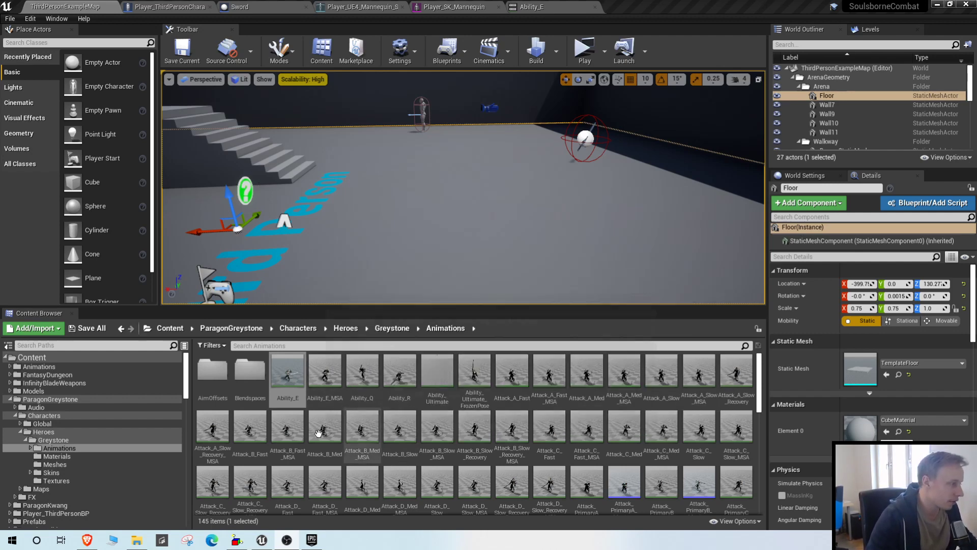
{"action": "right_click_drag", "start_coordinate": [471, 214], "coordinate": [443, 173]}
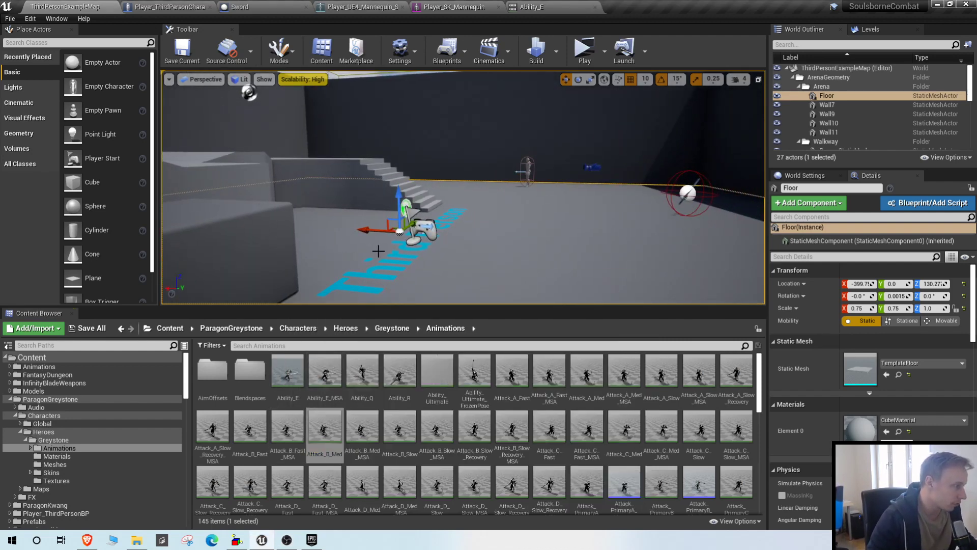
{"action": "right_click_drag", "start_coordinate": [377, 251], "coordinate": [434, 271]}
{"action": "right_click_drag", "start_coordinate": [458, 214], "coordinate": [458, 214]}
{"action": "right_click_drag", "start_coordinate": [463, 187], "coordinate": [352, 188]}
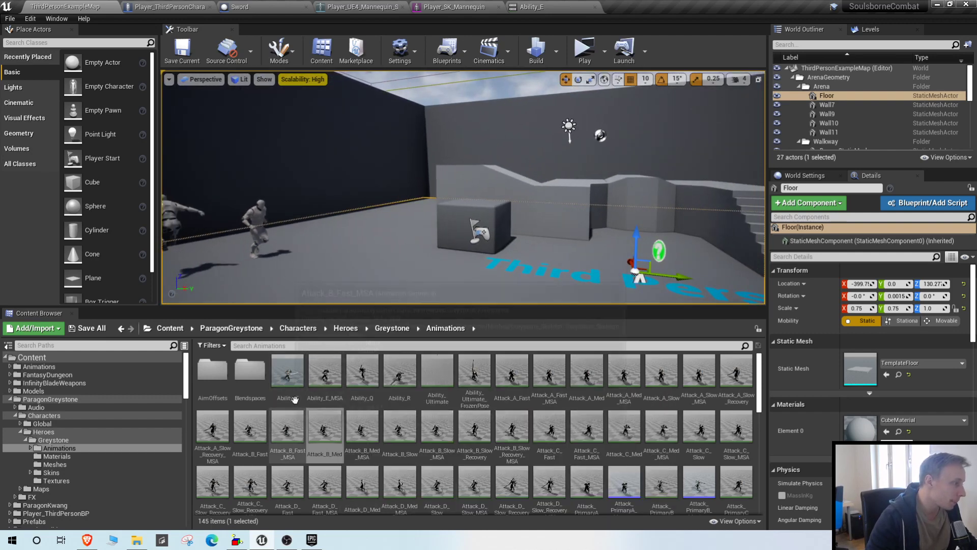
Open the Ability_E_MSA animation, pause and resume its preview, and return to the ThirdPersonExampleMap level
{"action": "double_click", "coordinate": [326, 375]}
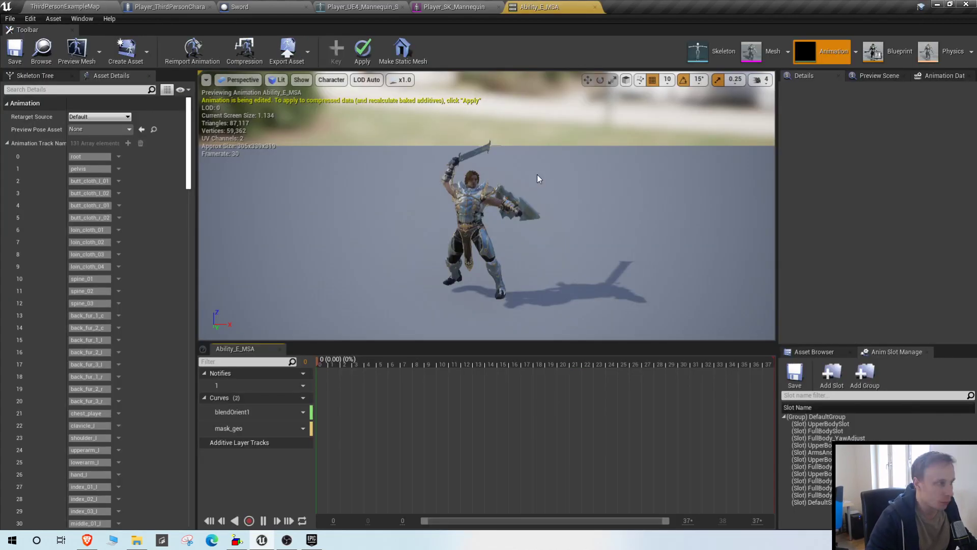
{"action": "left_click", "coordinate": [264, 522]}
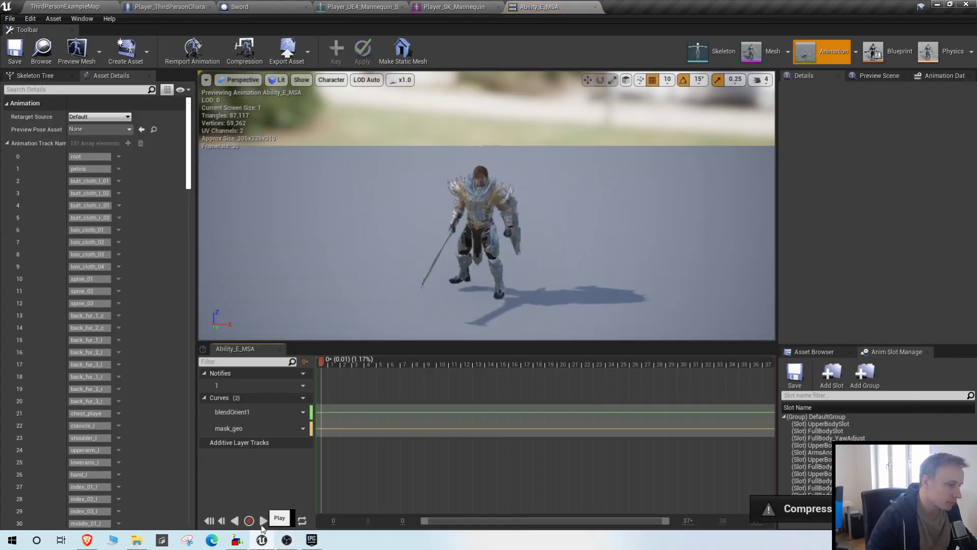
{"action": "left_click", "coordinate": [264, 520]}
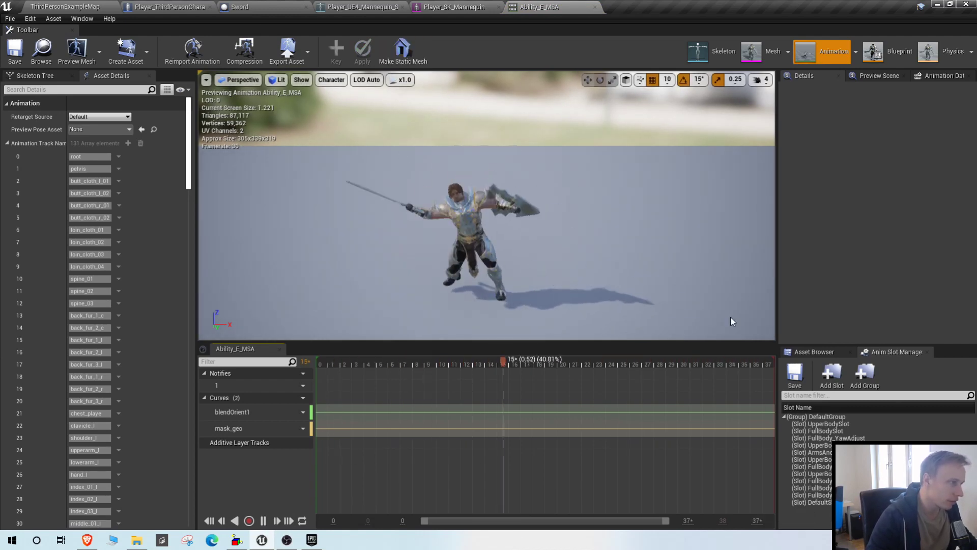
{"action": "left_click", "coordinate": [65, 6]}
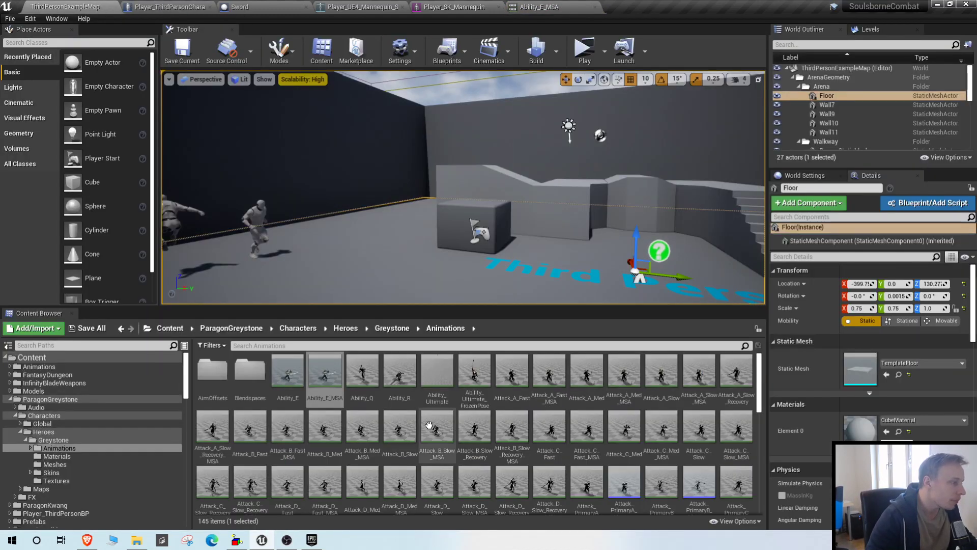
Preview the Greystone animations Ability_Q, Ability_Ultimate_FrozenPose and Attack_A_Fast one by one, returning to the level after each
{"action": "double_click", "coordinate": [362, 371]}
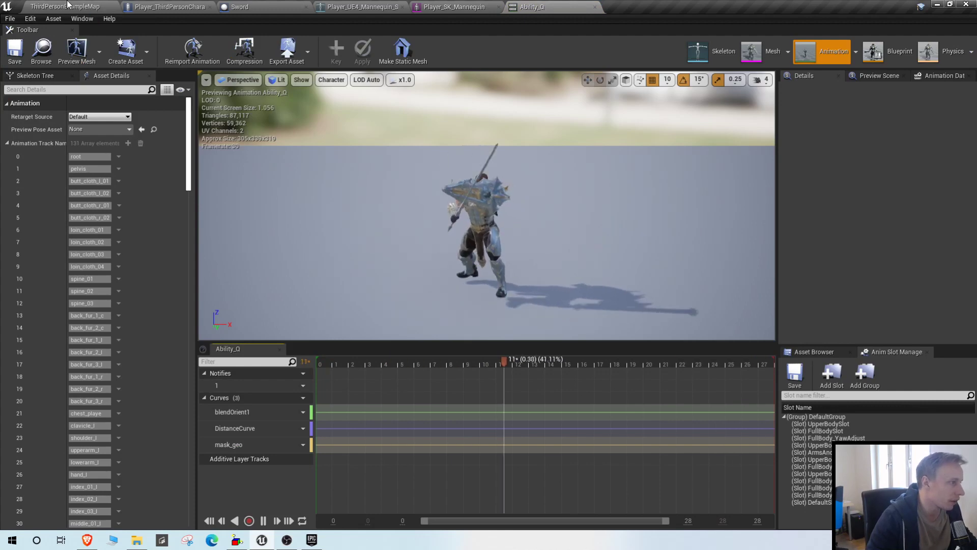
{"action": "left_click", "coordinate": [66, 6]}
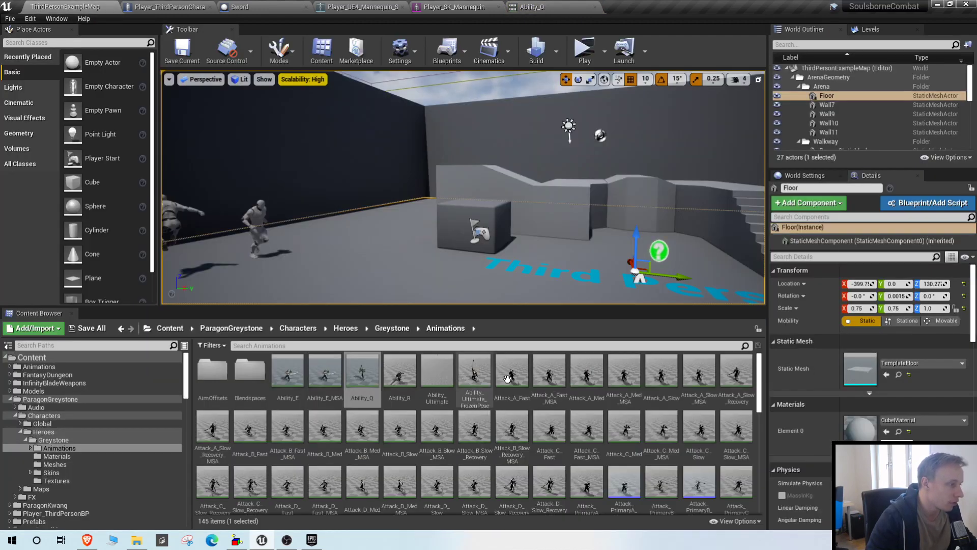
{"action": "double_click", "coordinate": [474, 374]}
{"action": "left_click", "coordinate": [66, 7]}
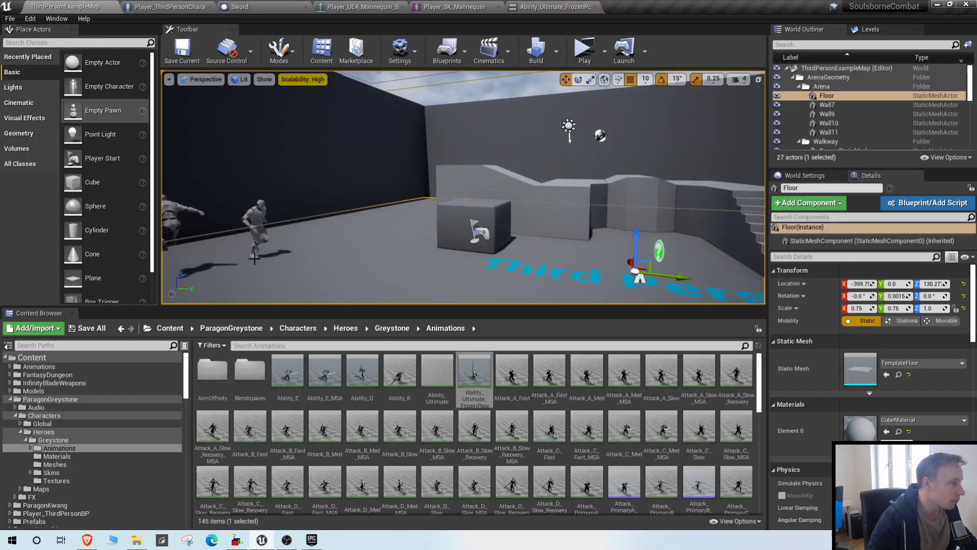
{"action": "double_click", "coordinate": [513, 370]}
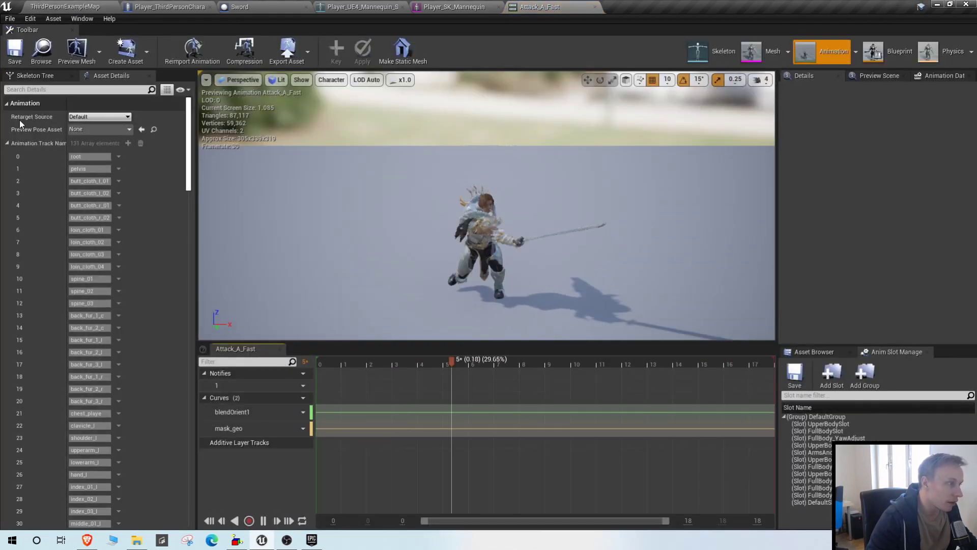
{"action": "left_click", "coordinate": [66, 6]}
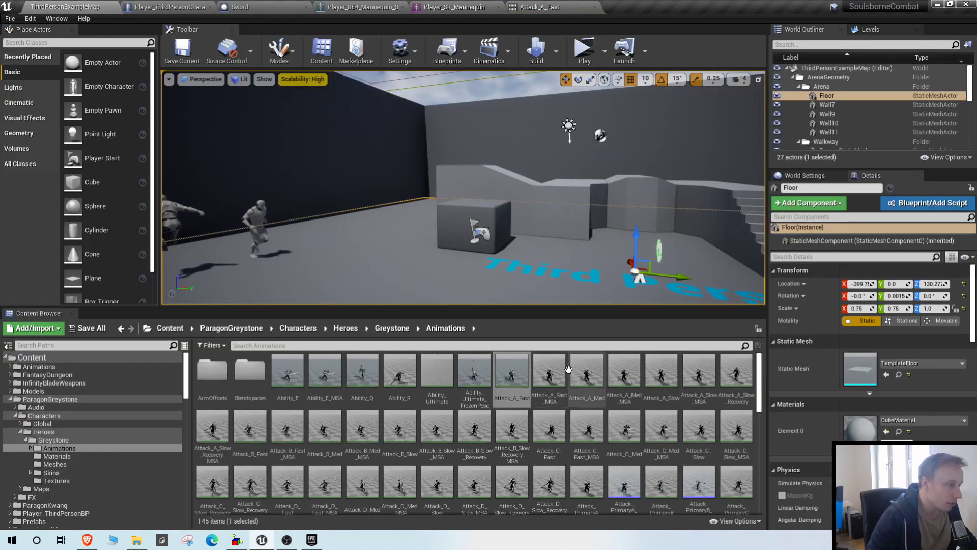
Preview the Greystone Attack_A_Med animation and open the skeleton it uses
{"action": "double_click", "coordinate": [587, 371]}
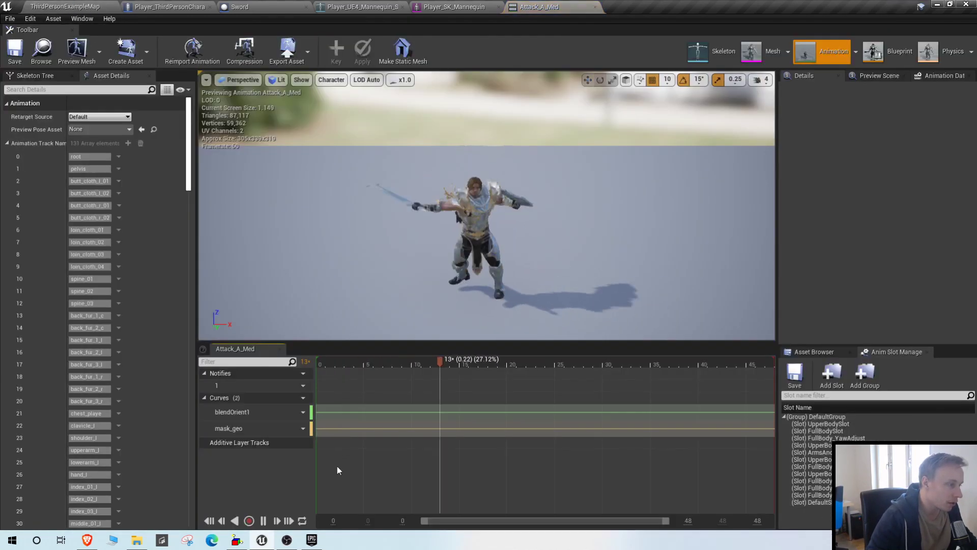
{"action": "left_click", "coordinate": [112, 8]}
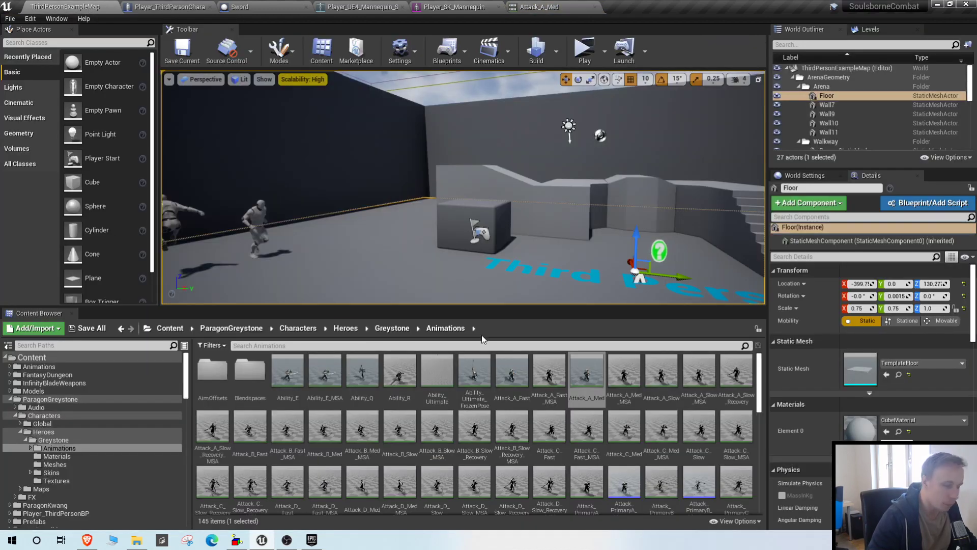
{"action": "double_click", "coordinate": [587, 372]}
{"action": "left_click", "coordinate": [724, 50]}
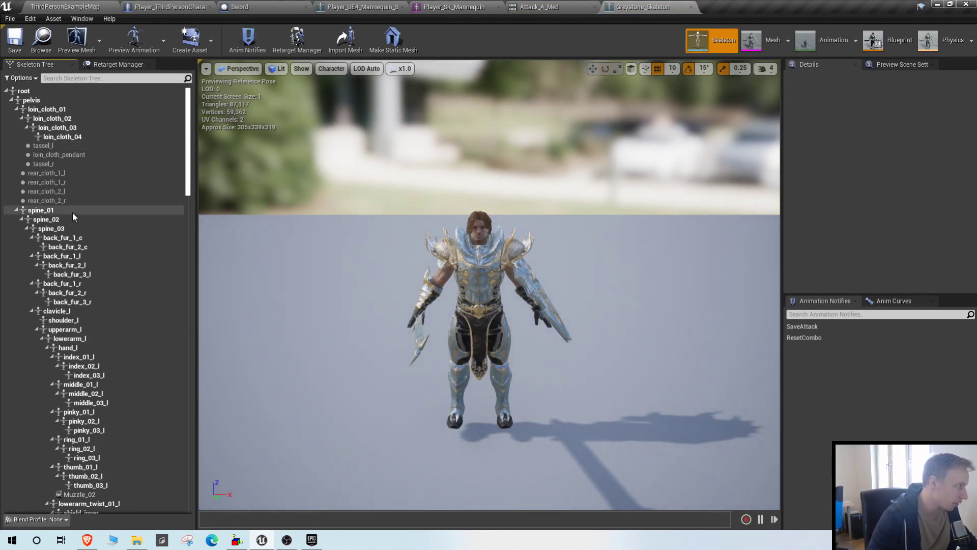
Examine the Greystone skeleton's bone hierarchy with the spine_01 branch collapsed and the hand_r bone selected
{"action": "left_click", "coordinate": [18, 210]}
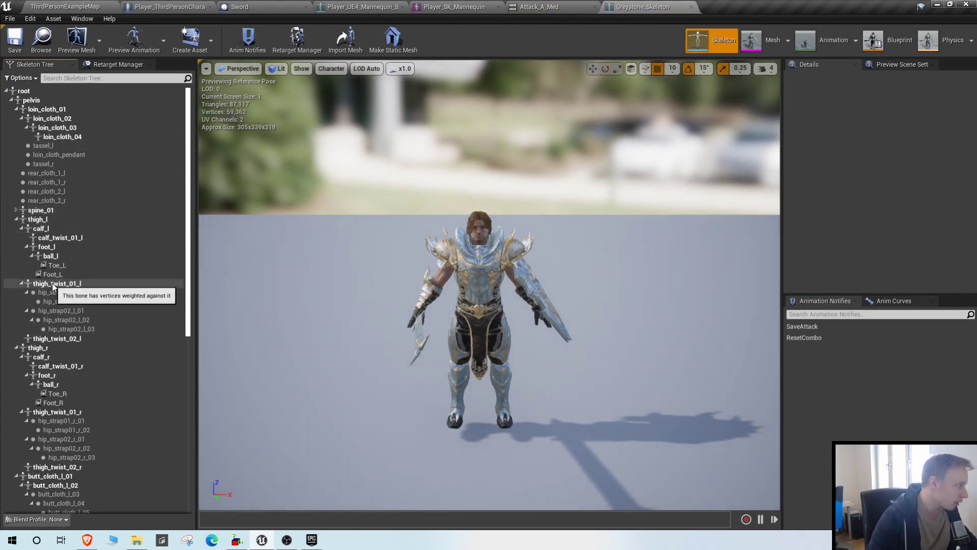
{"action": "scroll", "coordinate": [76, 285], "scroll_direction": "down", "scroll_amount": 3}
{"action": "left_click", "coordinate": [413, 320]}
{"action": "scroll", "coordinate": [76, 336], "scroll_direction": "down", "scroll_amount": 9}
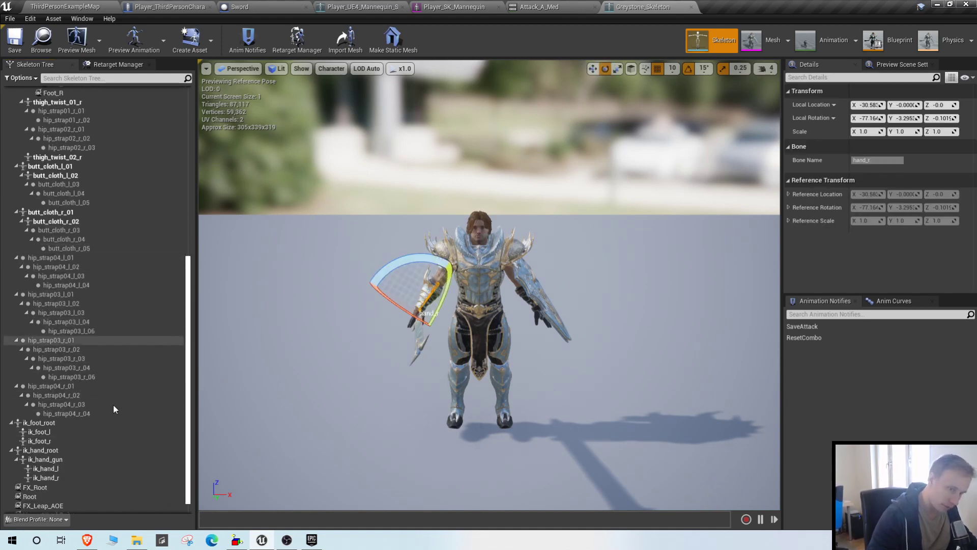
{"action": "scroll", "coordinate": [81, 386], "scroll_direction": "down", "scroll_amount": 1}
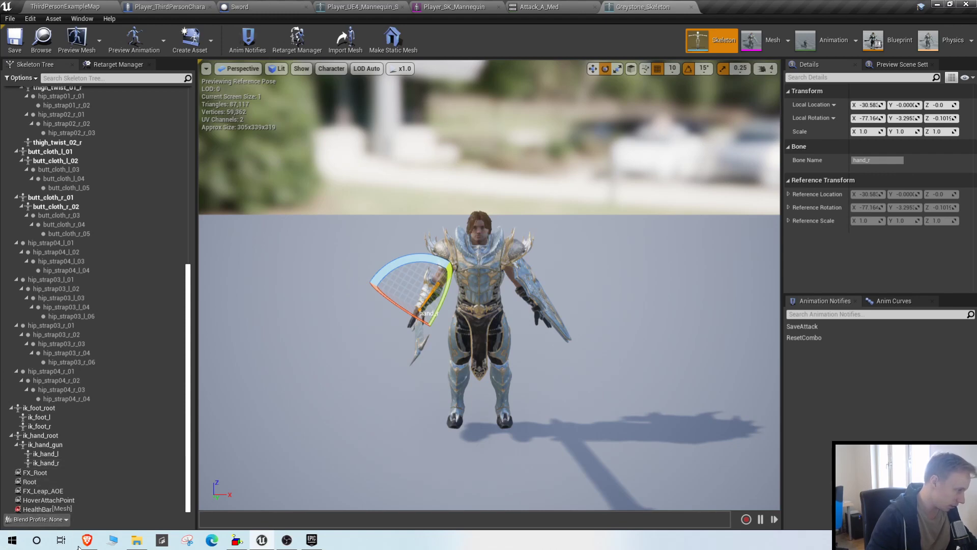
{"action": "scroll", "coordinate": [135, 324], "scroll_direction": "up", "scroll_amount": 9}
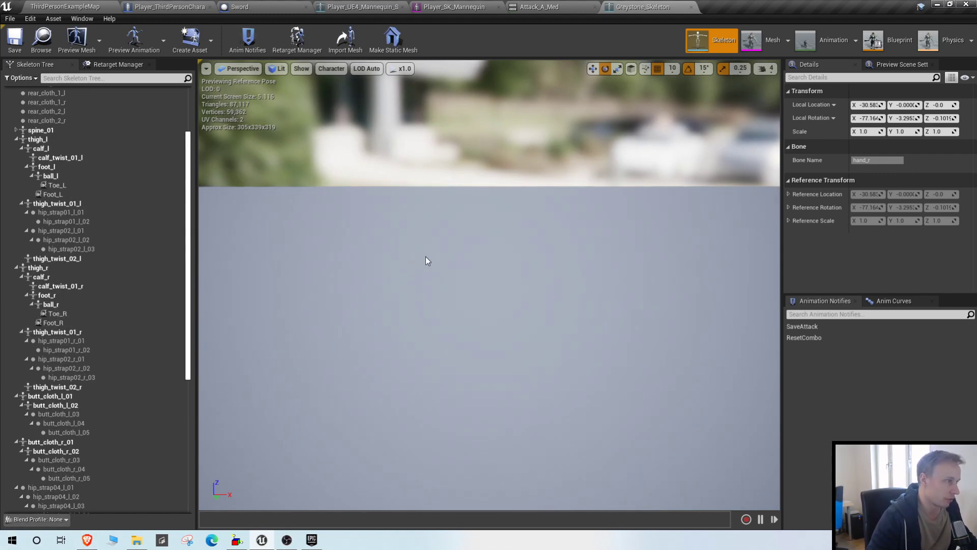
{"action": "scroll", "coordinate": [428, 258], "scroll_direction": "up", "scroll_amount": 3}
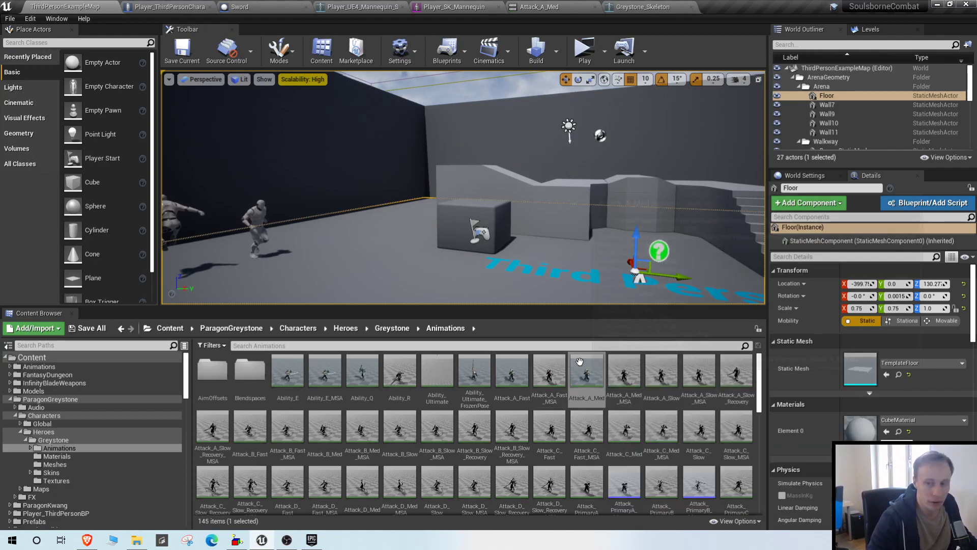
Collapse the ParagonGreystone folder and select the jumping A_Female_Jump_Loop actor in the ThirdPersonExampleMap level
{"action": "left_click_drag", "start_coordinate": [592, 227], "coordinate": [418, 249]}
{"action": "right_click_drag", "start_coordinate": [606, 219], "coordinate": [397, 175]}
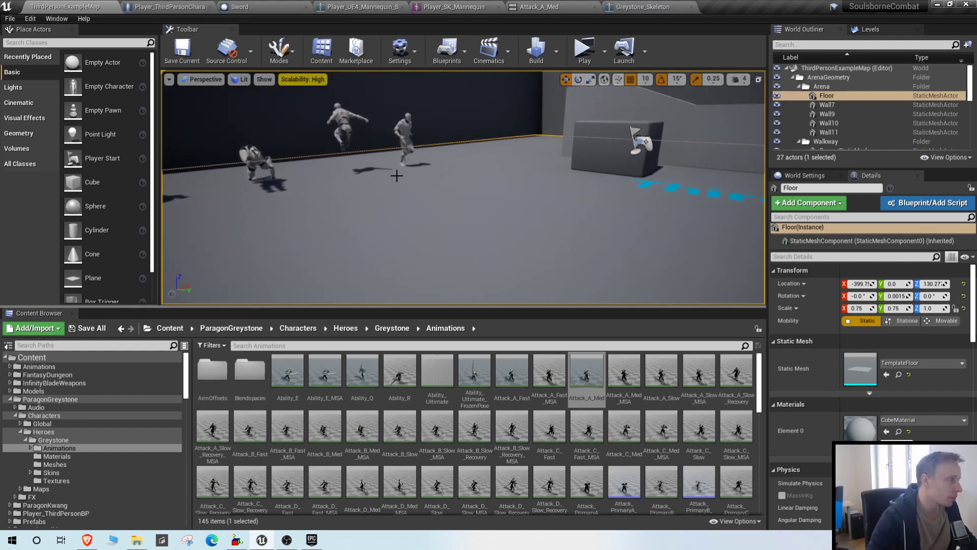
{"action": "left_click", "coordinate": [14, 400]}
{"action": "left_click", "coordinate": [350, 125]}
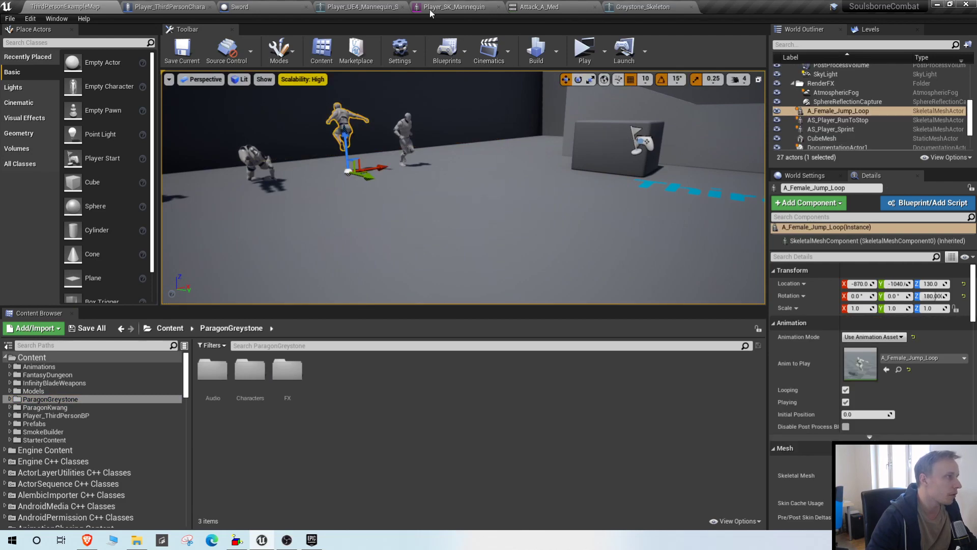
Inspect the Player_SK_Mannequin mesh from the front with its Unequip_Sword socket selected
{"action": "left_click", "coordinate": [468, 8]}
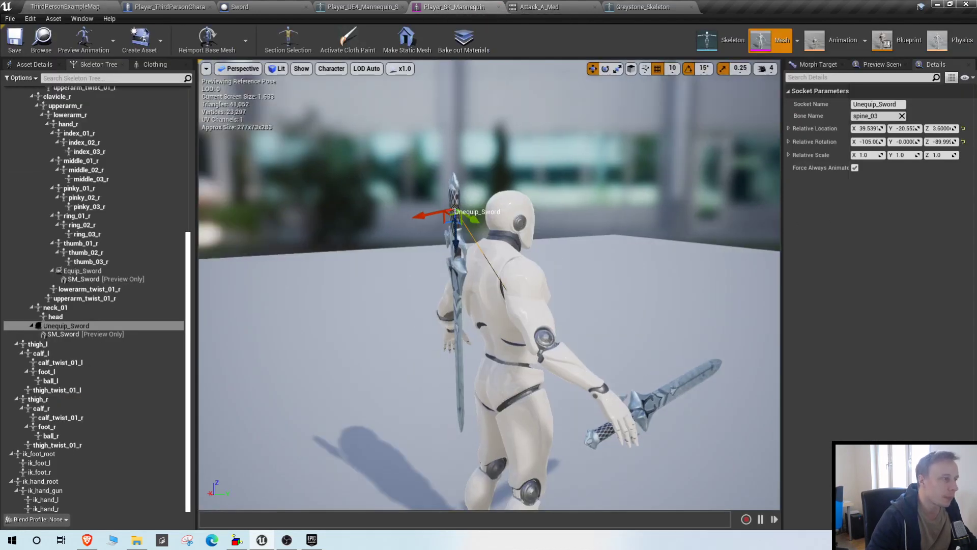
{"action": "key", "text": "d"}
{"action": "right_click_drag", "start_coordinate": [488, 285], "coordinate": [397, 265]}
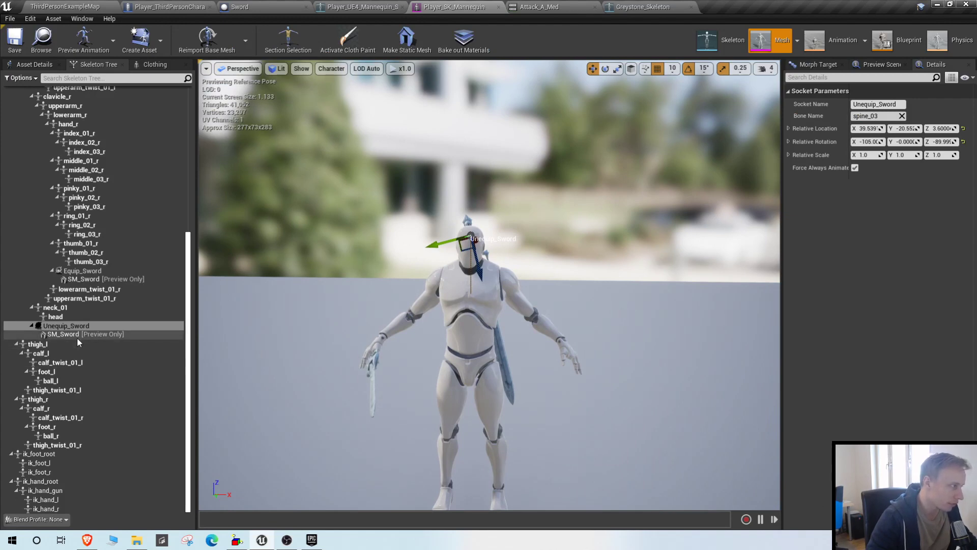
{"action": "left_click", "coordinate": [66, 326]}
{"action": "key", "text": "s"}
{"action": "right_click_drag", "start_coordinate": [633, 274], "coordinate": [519, 268]}
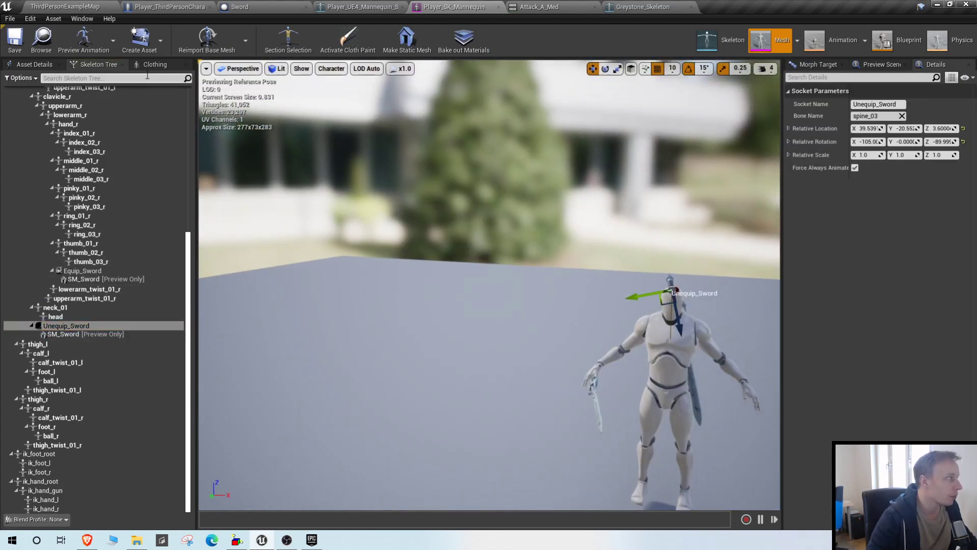
Return to the ThirdPersonExampleMap level, select the ThirdPersonCharacter, and locate its blueprint asset among the project content
{"action": "left_click", "coordinate": [104, 4]}
{"action": "right_click_drag", "start_coordinate": [229, 192], "coordinate": [433, 168]}
{"action": "key", "text": "w"}
{"action": "right_click_drag", "start_coordinate": [356, 178], "coordinate": [357, 178]}
{"action": "left_click", "coordinate": [455, 249]}
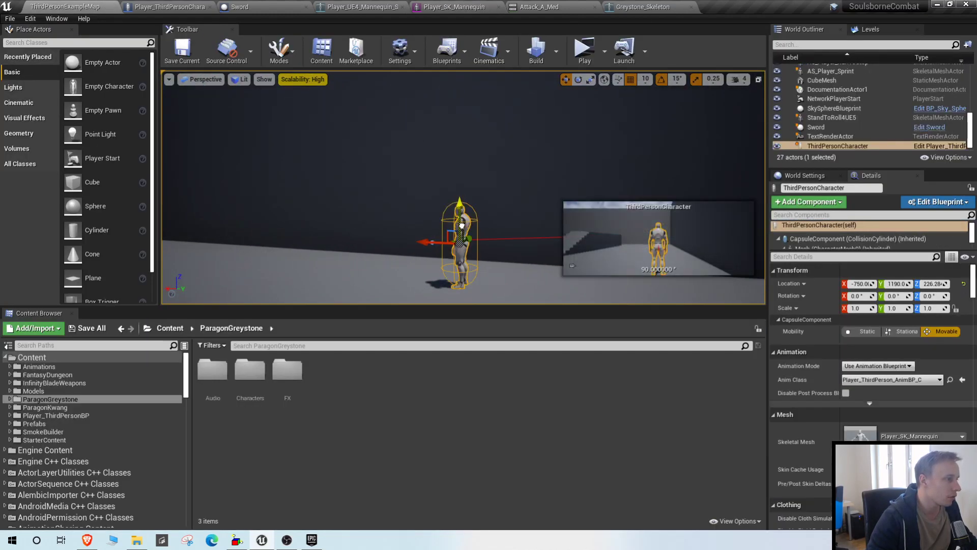
{"action": "right_click", "coordinate": [461, 202]}
{"action": "left_click", "coordinate": [524, 215]}
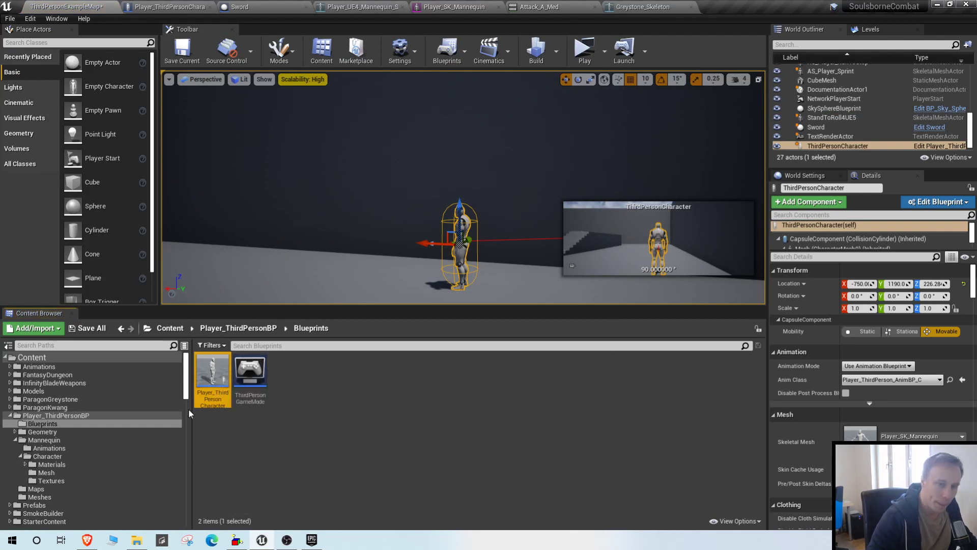
Look through the Meshes and Blueprints subfolders of Player_ThirdPersonBP for the mannequin's skeleton
{"action": "right_click", "coordinate": [214, 372]}
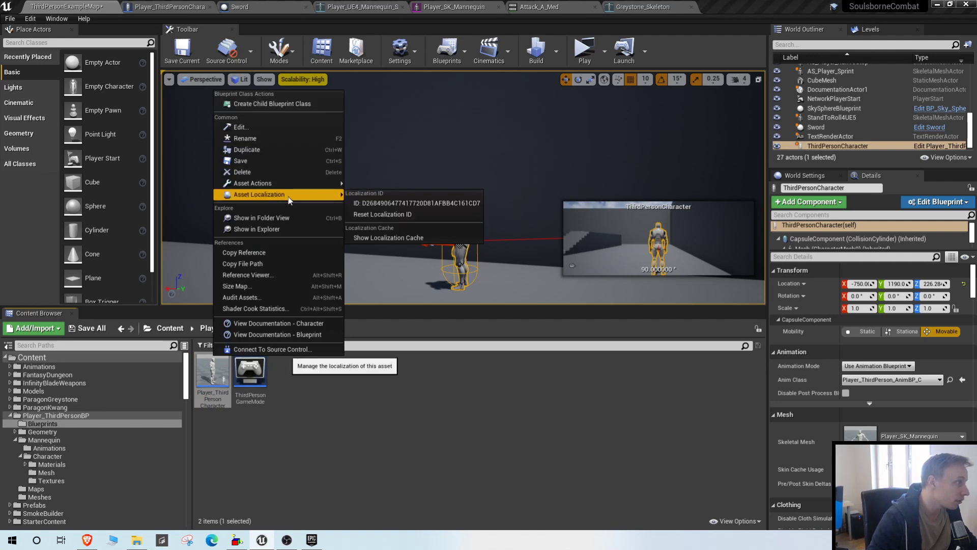
{"action": "left_click", "coordinate": [410, 482]}
{"action": "left_click", "coordinate": [237, 329]}
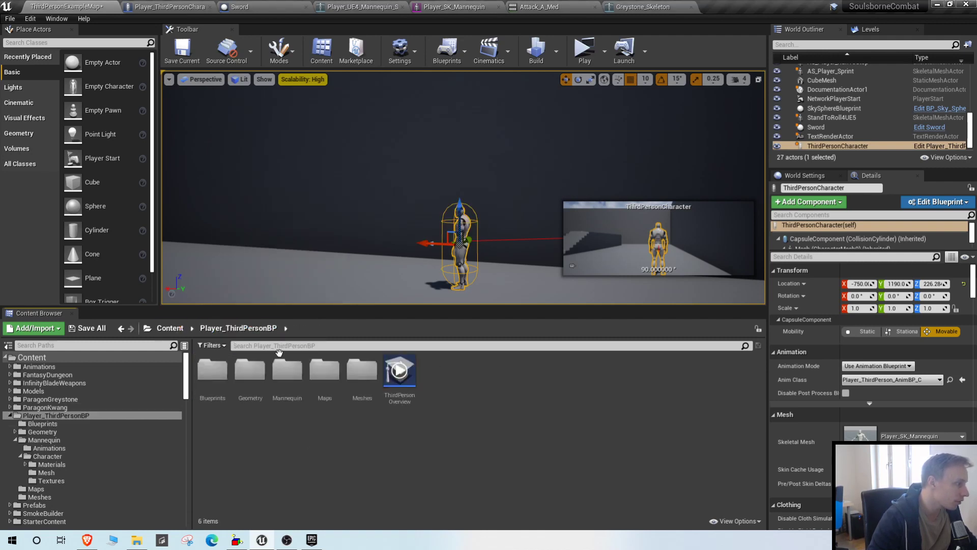
{"action": "double_click", "coordinate": [362, 370]}
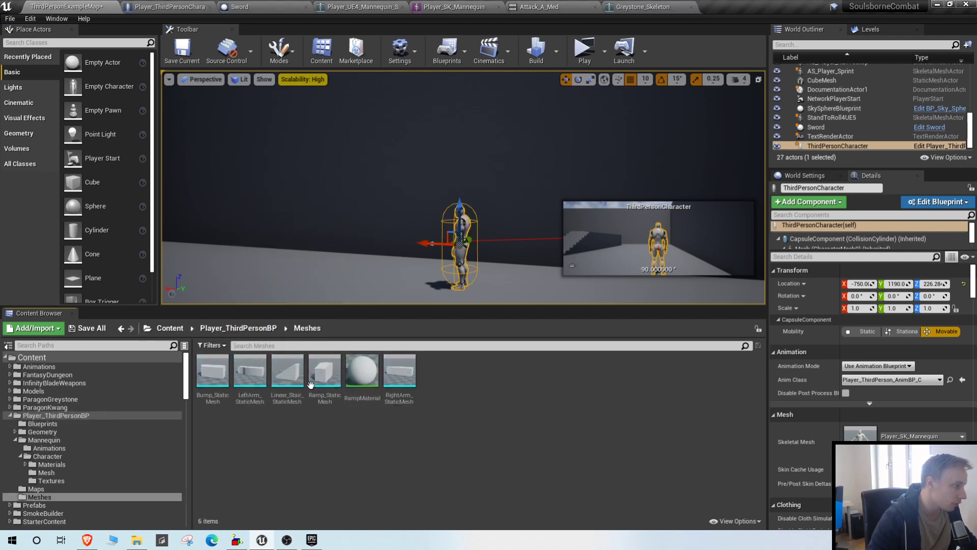
{"action": "left_click", "coordinate": [32, 416]}
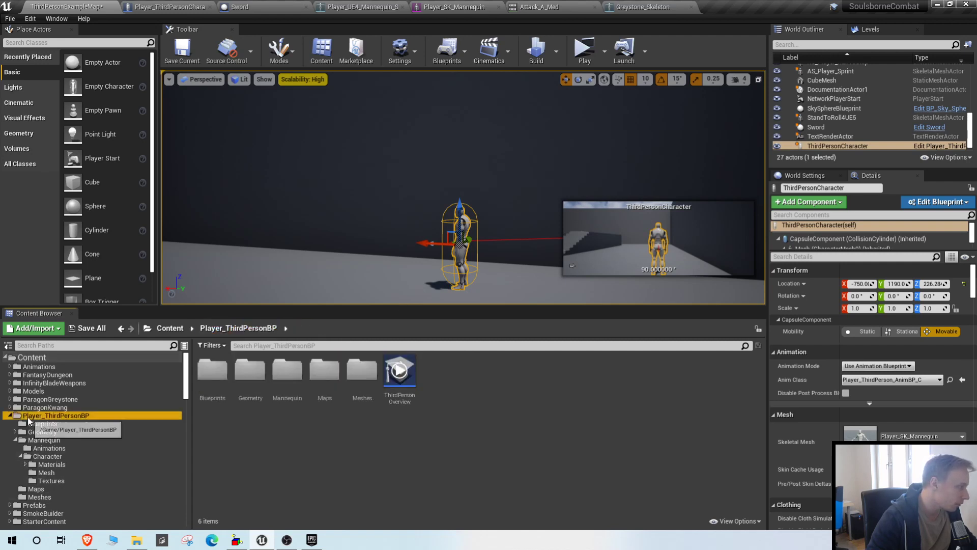
{"action": "left_click", "coordinate": [11, 415]}
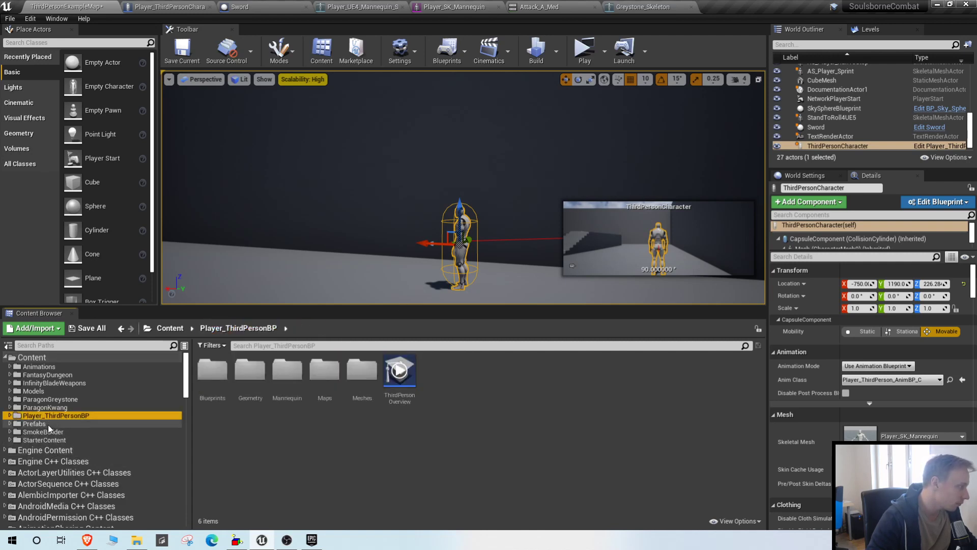
{"action": "double_click", "coordinate": [212, 370]}
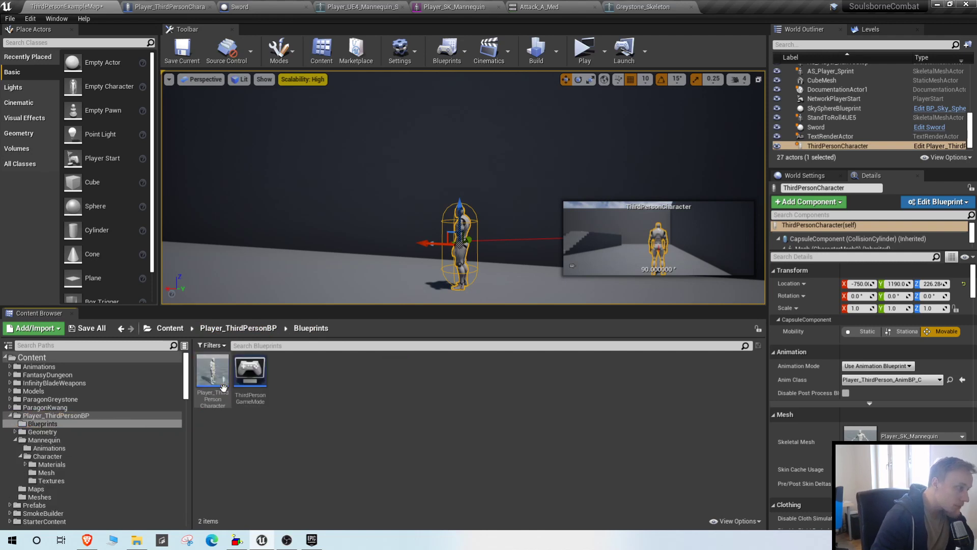
{"action": "left_click", "coordinate": [10, 415]}
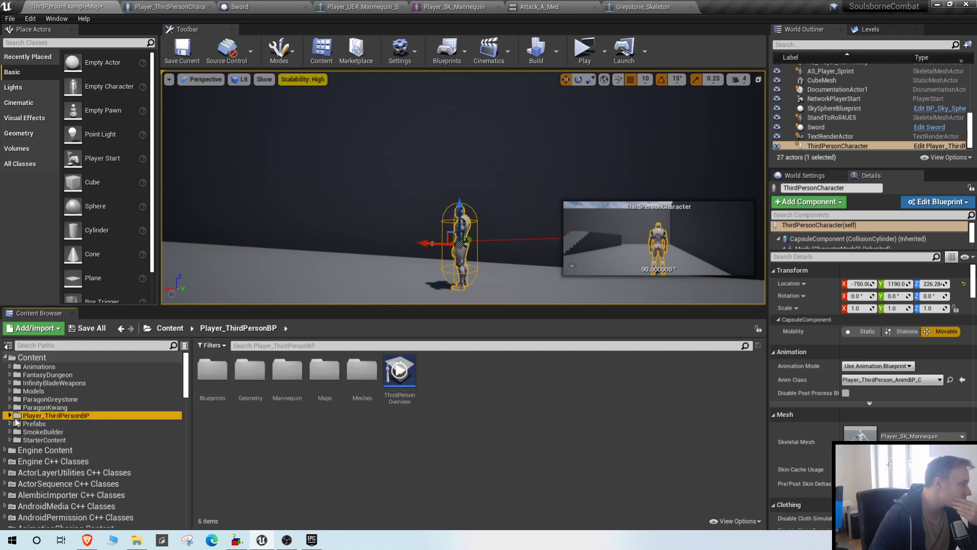
Go to Mannequin/Character/Mesh inside Player_ThirdPersonBP and select the Player_UE4_Mannequin_Skeleton asset
{"action": "double_click", "coordinate": [287, 369]}
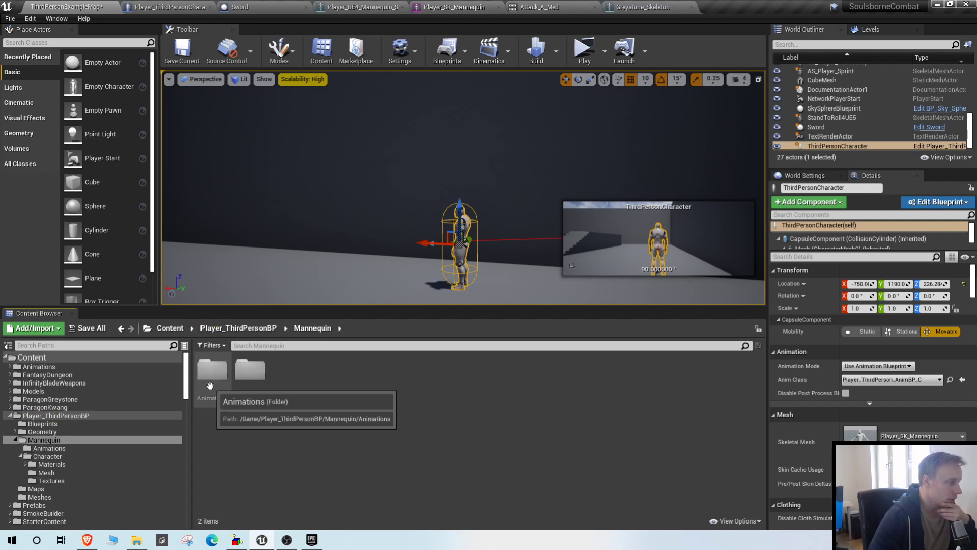
{"action": "double_click", "coordinate": [250, 377]}
{"action": "double_click", "coordinate": [252, 395]}
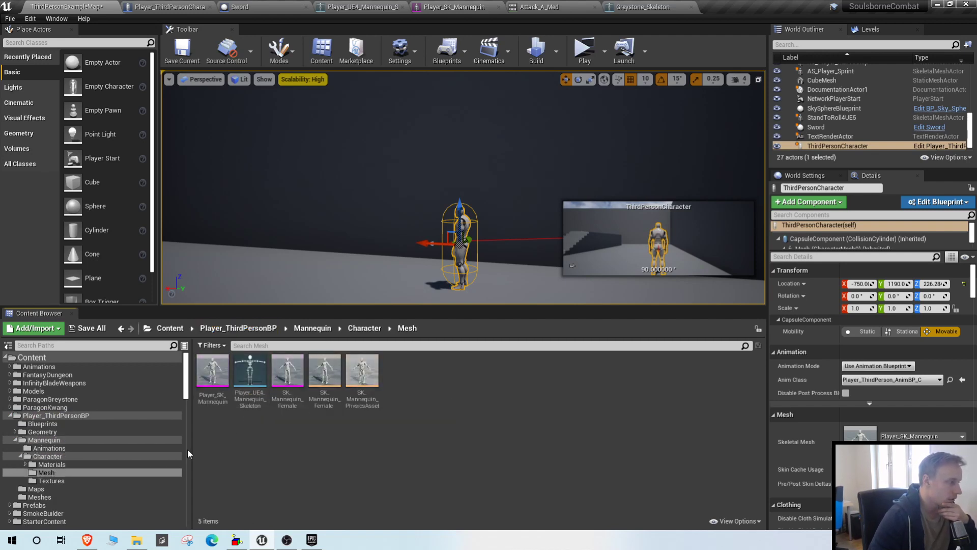
{"action": "left_click", "coordinate": [250, 402]}
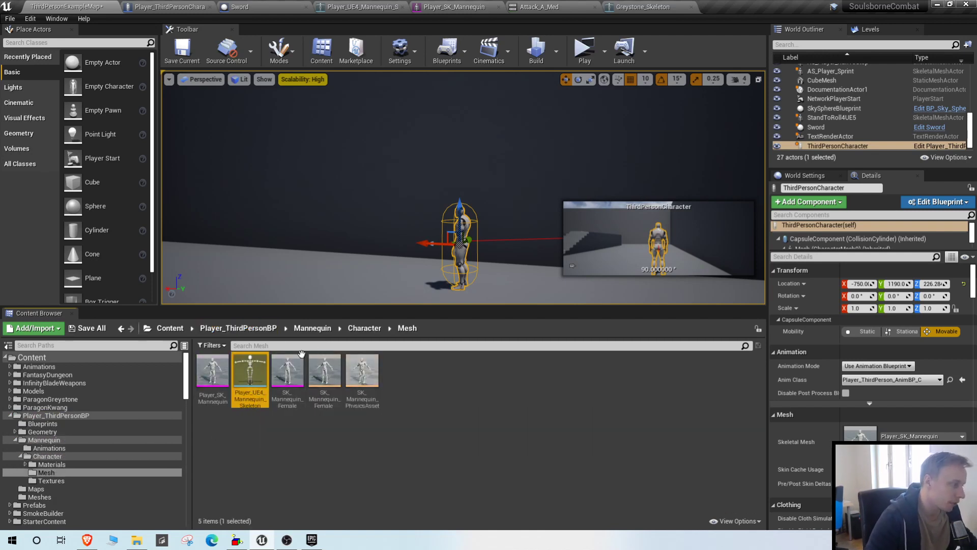
{"action": "right_click_drag", "start_coordinate": [398, 220], "coordinate": [479, 250]}
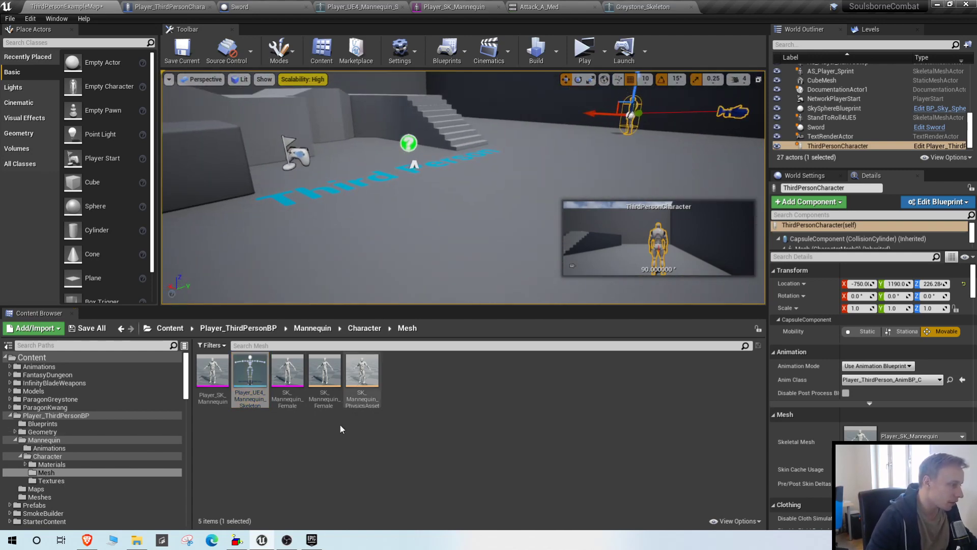
{"action": "right_click", "coordinate": [259, 383]}
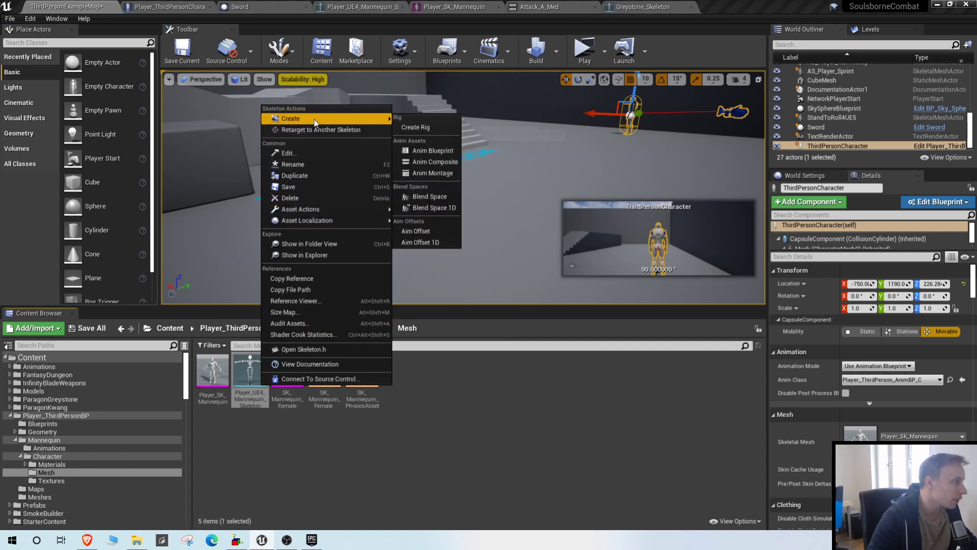
{"action": "left_click", "coordinate": [451, 367]}
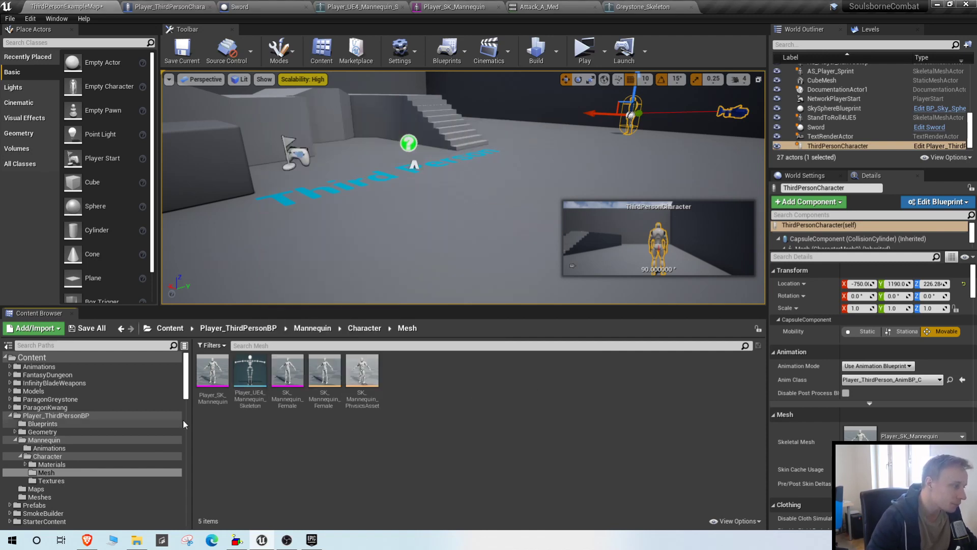
Create a rig from Player_UE4_Mannequin_Skeleton with all bones in the Merge Bones list included
{"action": "left_click", "coordinate": [248, 368]}
{"action": "right_click", "coordinate": [248, 369]}
{"action": "mouse_move", "coordinate": [332, 103]}
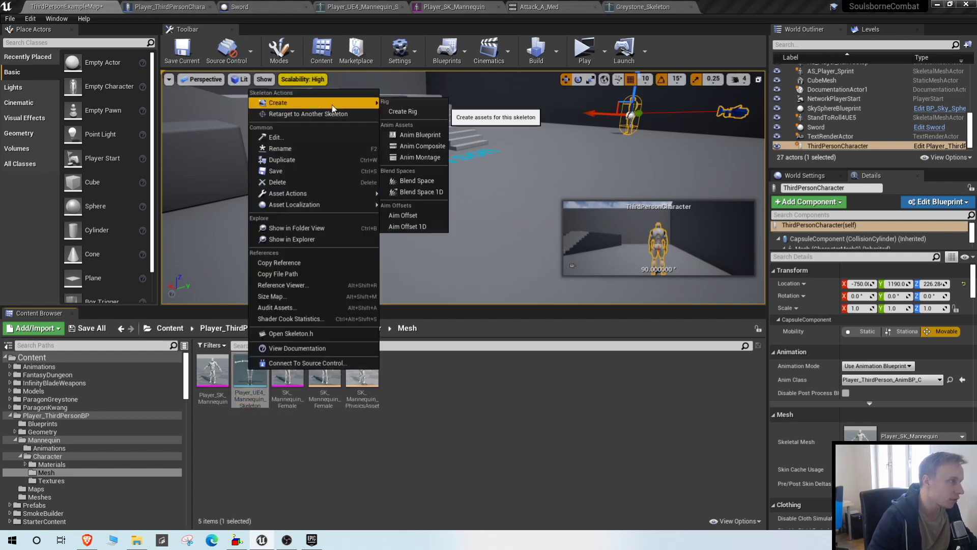
{"action": "left_click", "coordinate": [410, 111]}
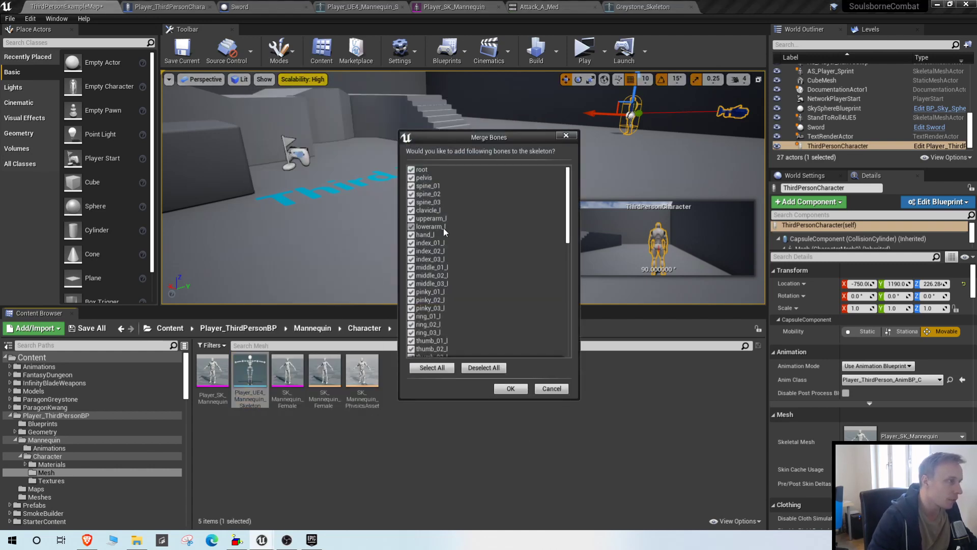
{"action": "scroll", "coordinate": [444, 228], "scroll_direction": "down", "scroll_amount": 10}
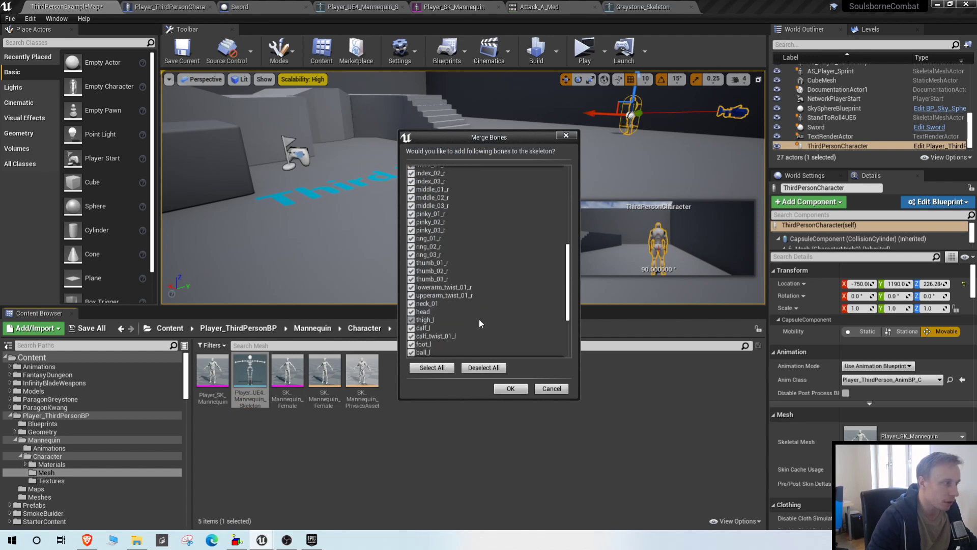
{"action": "scroll", "coordinate": [460, 260], "scroll_direction": "up", "scroll_amount": 2}
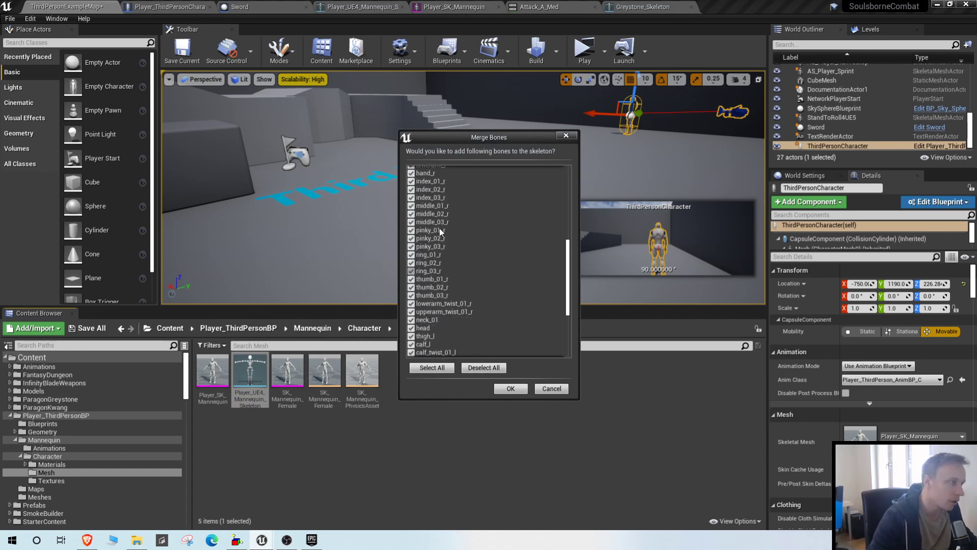
{"action": "scroll", "coordinate": [441, 232], "scroll_direction": "down", "scroll_amount": 4}
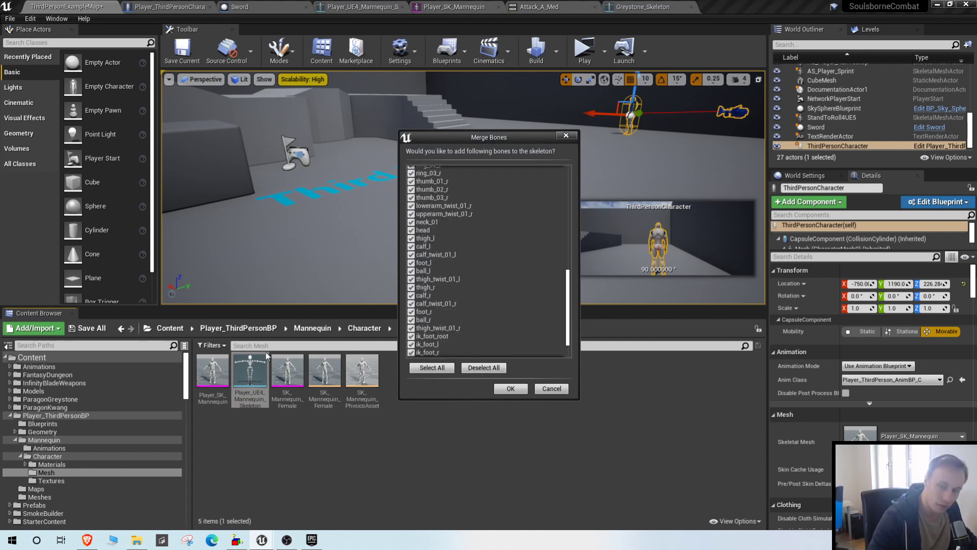
{"action": "scroll", "coordinate": [453, 270], "scroll_direction": "down", "scroll_amount": 1}
{"action": "left_click", "coordinate": [511, 389]}
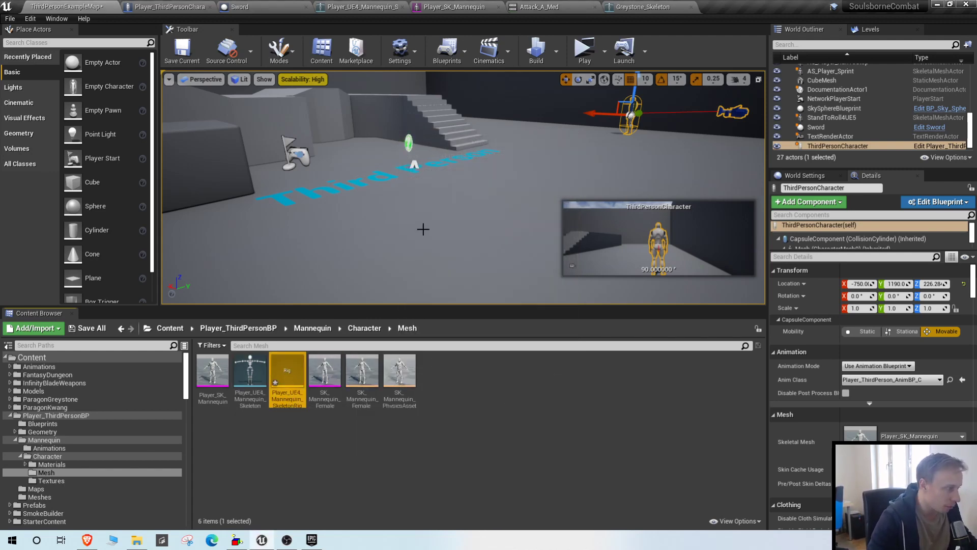
{"action": "right_click_drag", "start_coordinate": [424, 229], "coordinate": [198, 254]}
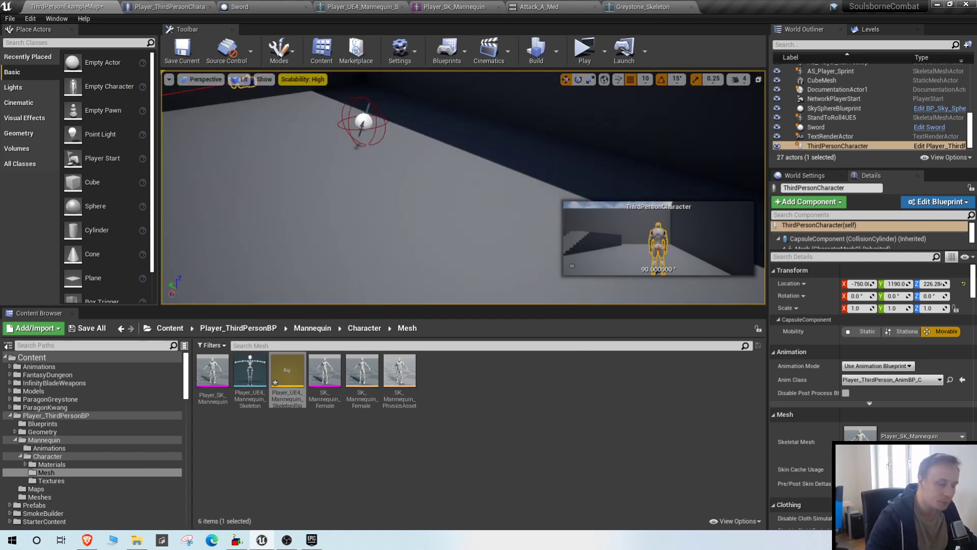
{"action": "right_click_drag", "start_coordinate": [363, 214], "coordinate": [417, 204]}
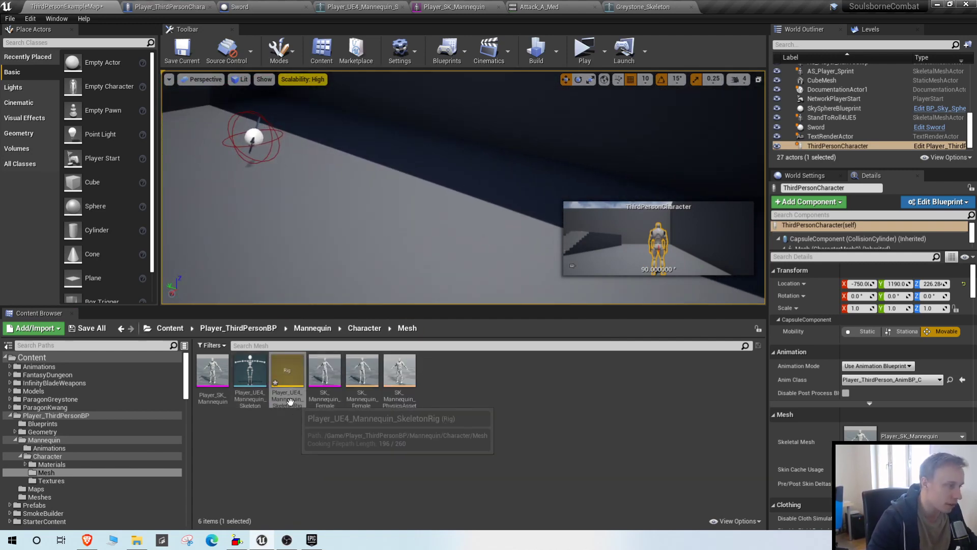
{"action": "left_click", "coordinate": [656, 8]}
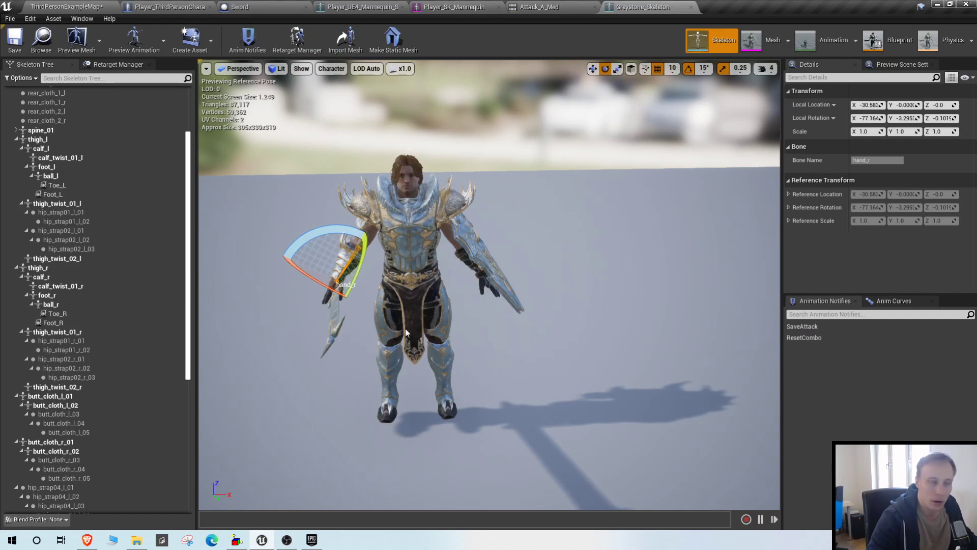
{"action": "left_click", "coordinate": [71, 7]}
{"action": "right_click_drag", "start_coordinate": [452, 198], "coordinate": [464, 205]}
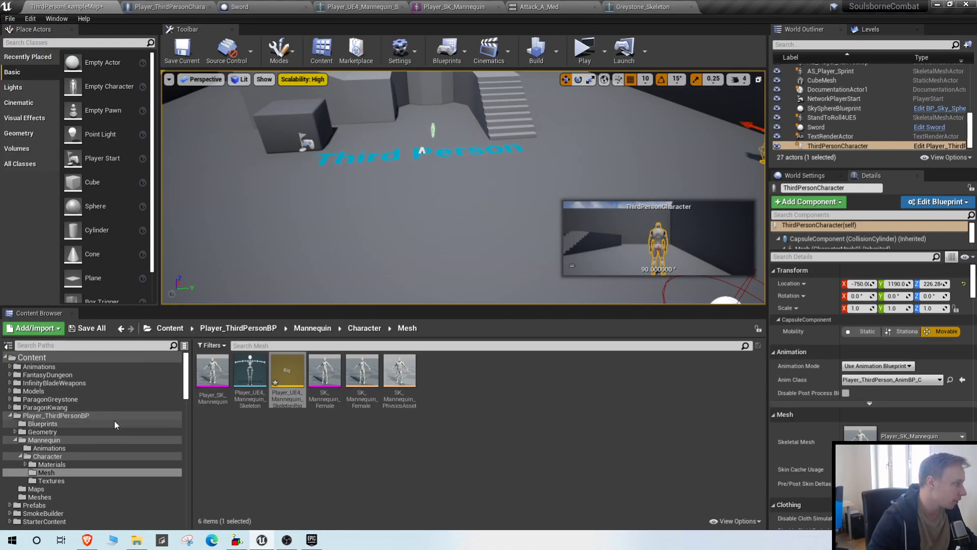
{"action": "left_click", "coordinate": [622, 4]}
{"action": "left_click", "coordinate": [44, 4]}
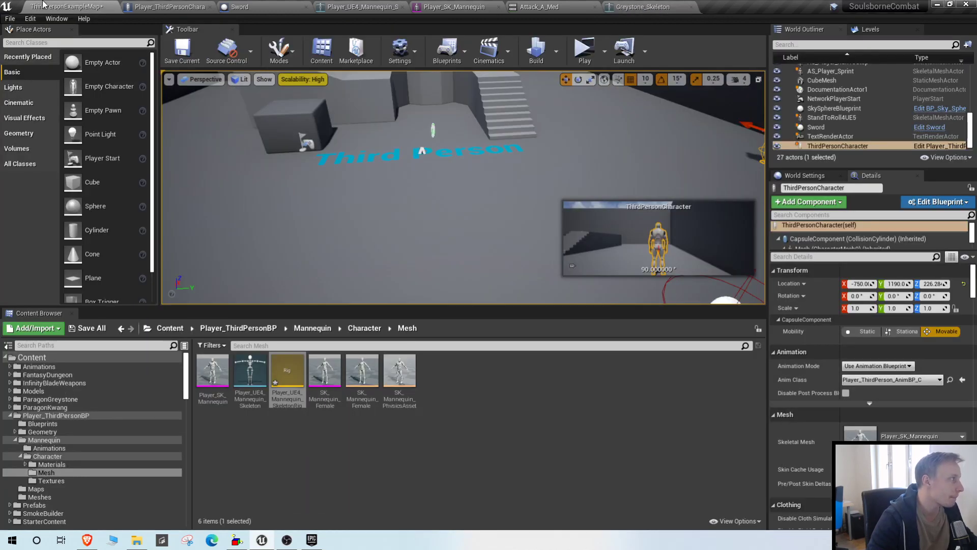
{"action": "left_click", "coordinate": [15, 416]}
{"action": "scroll", "coordinate": [60, 435], "scroll_direction": "down", "scroll_amount": 1}
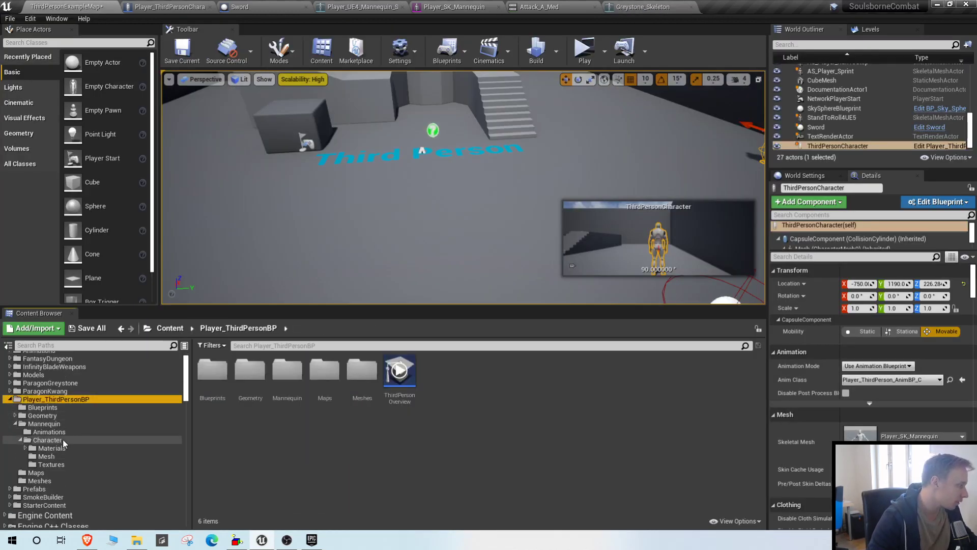
Assign Player_UE4_Mannequin_SkeletonRig as the retargeting rig of Greystone_Skeleton
{"action": "left_click", "coordinate": [645, 7]}
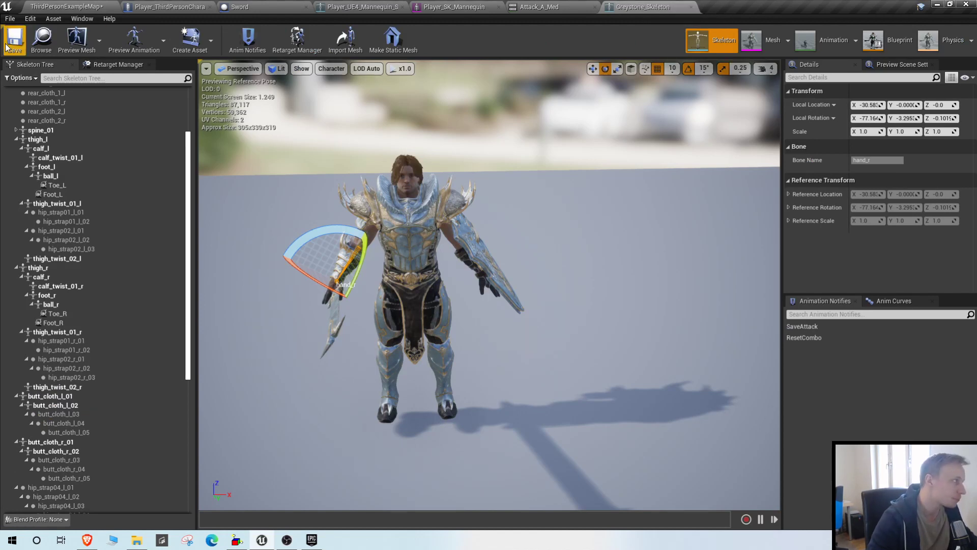
{"action": "left_click", "coordinate": [110, 67]}
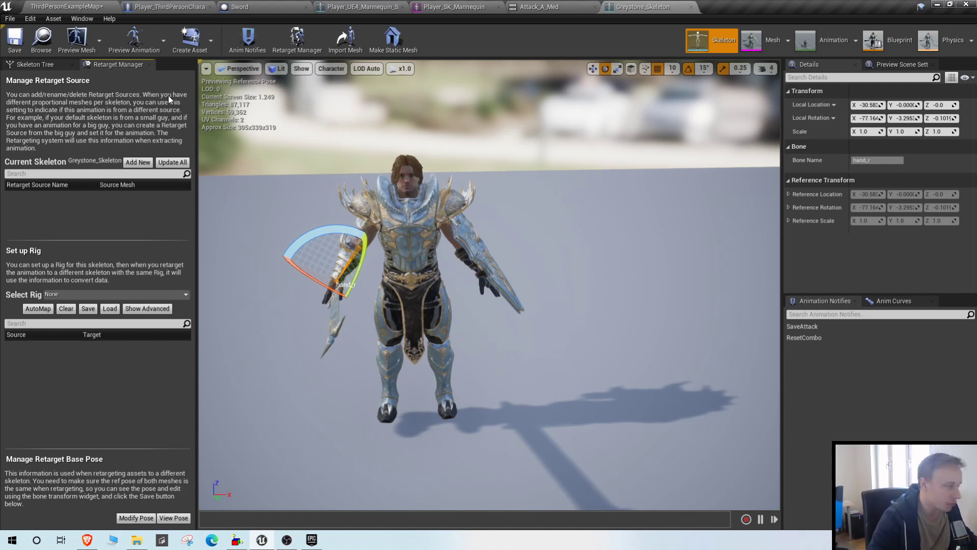
{"action": "left_click", "coordinate": [114, 295]}
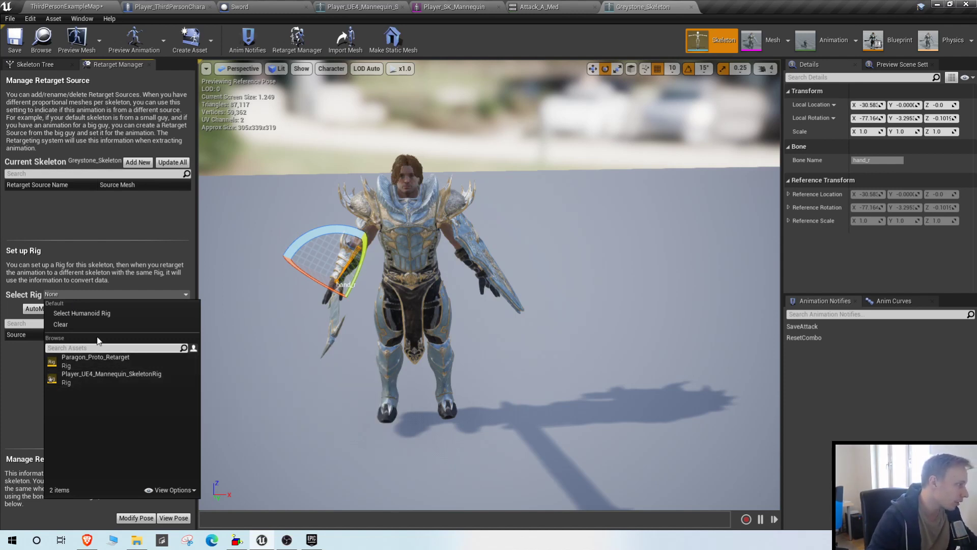
{"action": "left_click", "coordinate": [102, 314]}
{"action": "left_click", "coordinate": [117, 294]}
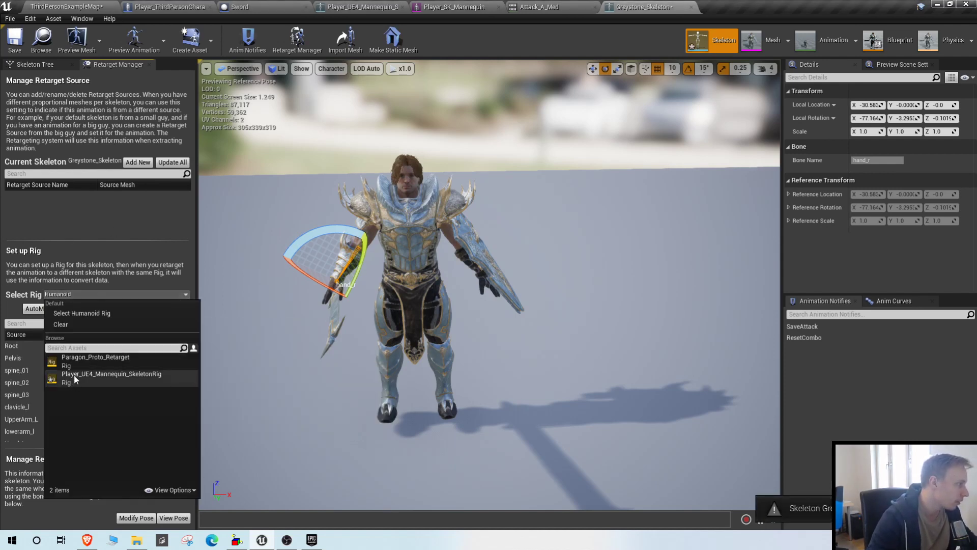
{"action": "left_click", "coordinate": [75, 374]}
Review the source-to-target bone mapping of the rig assigned to Greystone_Skeleton, from root through the IK hand bones
{"action": "left_click", "coordinate": [116, 294]}
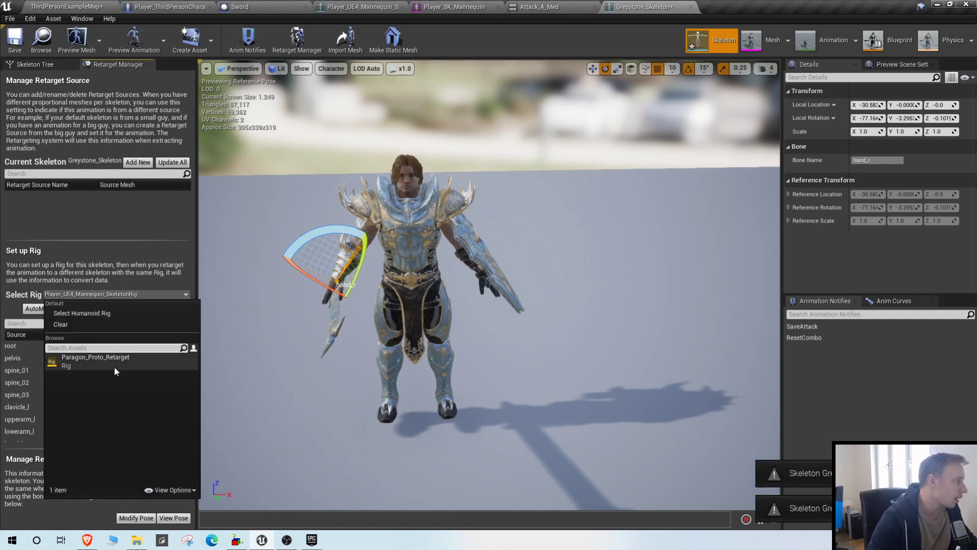
{"action": "left_click", "coordinate": [57, 300]}
{"action": "left_click", "coordinate": [57, 295]}
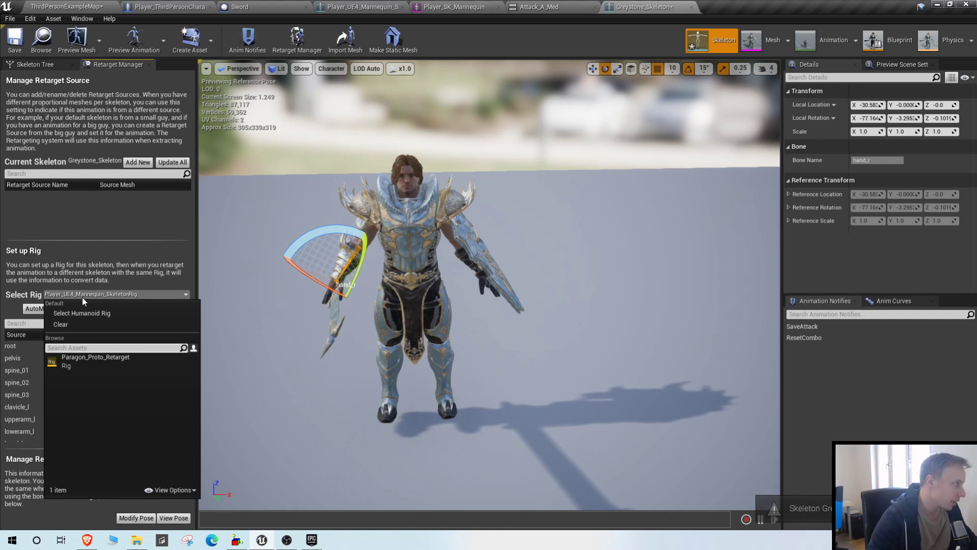
{"action": "left_click", "coordinate": [87, 204]}
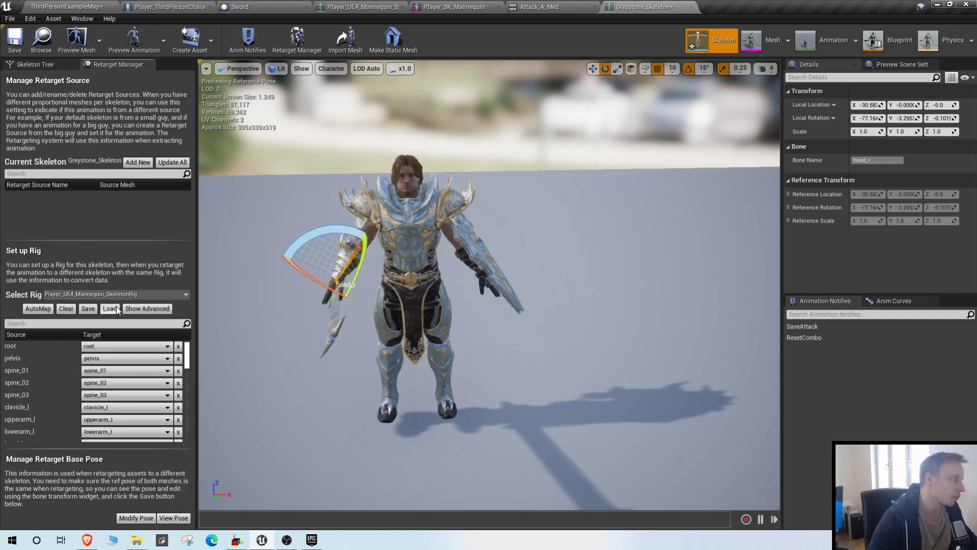
{"action": "scroll", "coordinate": [93, 353], "scroll_direction": "down", "scroll_amount": 15}
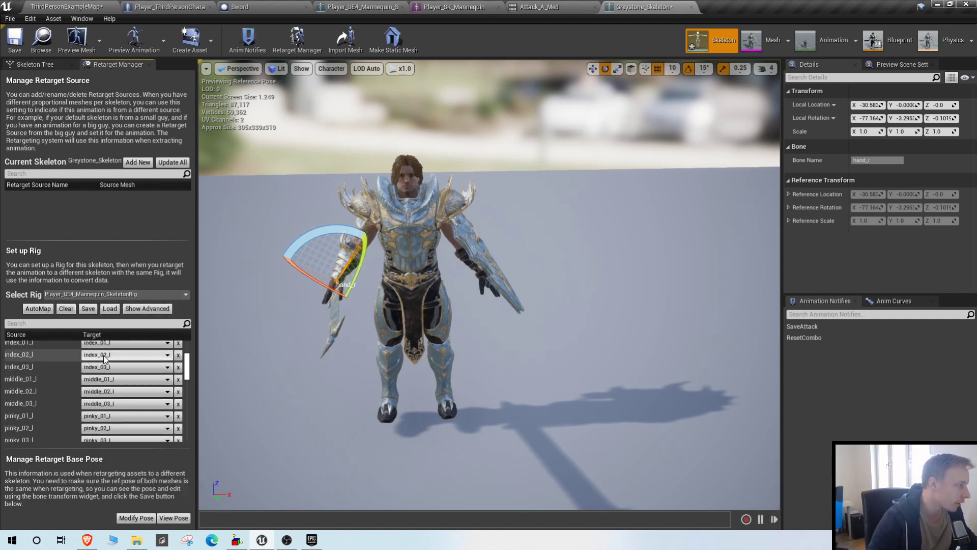
{"action": "scroll", "coordinate": [117, 387], "scroll_direction": "down", "scroll_amount": 6}
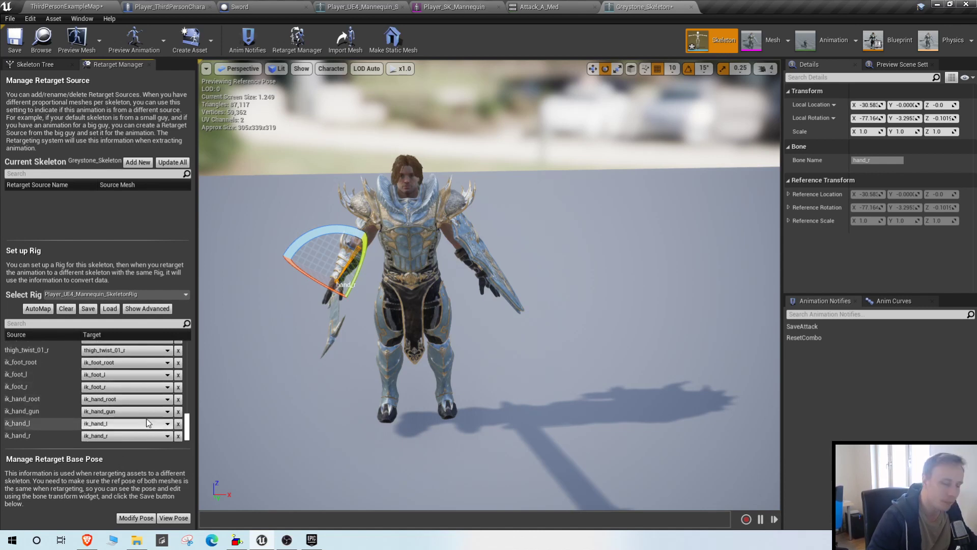
{"action": "scroll", "coordinate": [137, 428], "scroll_direction": "up", "scroll_amount": 1}
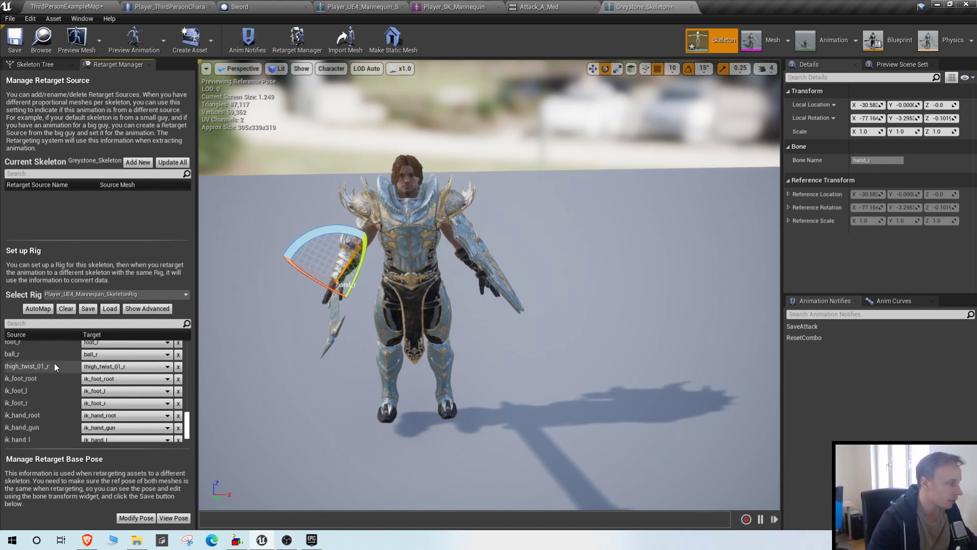
{"action": "left_click_drag", "start_coordinate": [186, 422], "coordinate": [192, 350]}
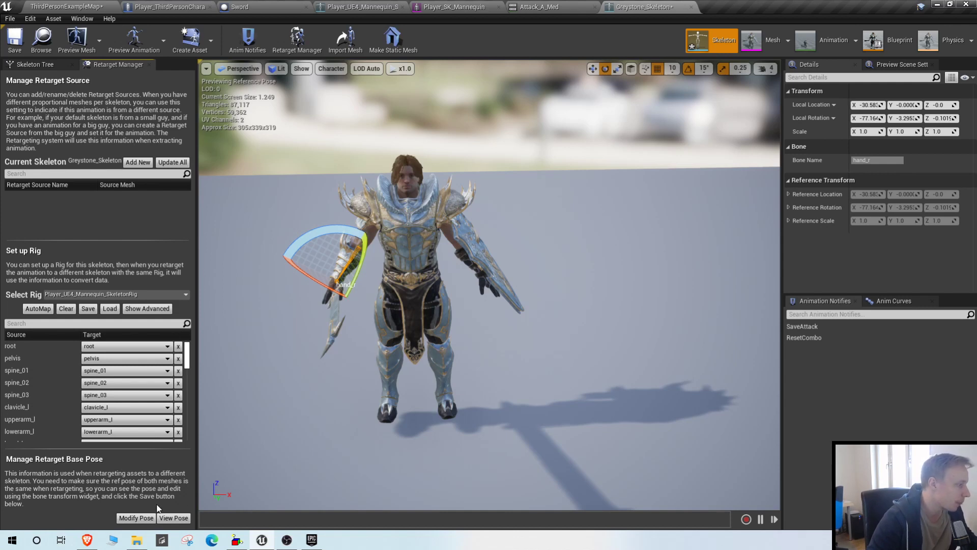
Save Greystone_Skeleton together with all other modified assets in the project
{"action": "left_click", "coordinate": [15, 39]}
{"action": "left_click", "coordinate": [10, 19]}
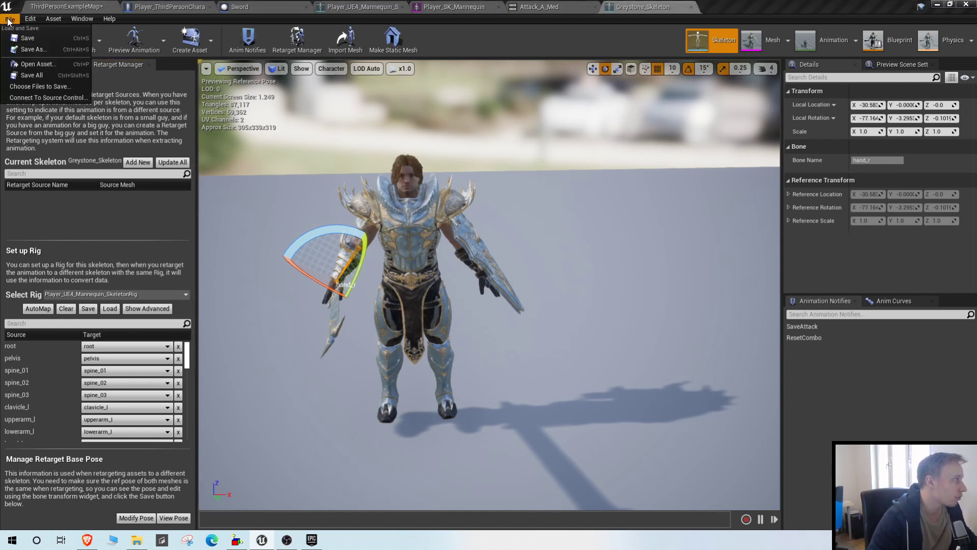
{"action": "left_click", "coordinate": [20, 75]}
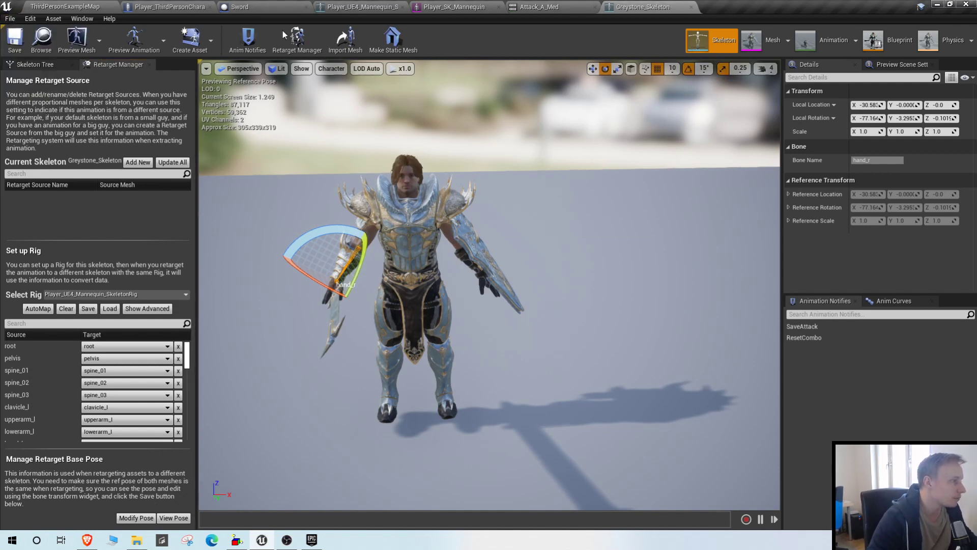
Return to the ThirdPersonExampleMap level and browse the project content to ParagonGreystone/Characters/Heroes/Greystone/Animations
{"action": "left_click", "coordinate": [88, 8]}
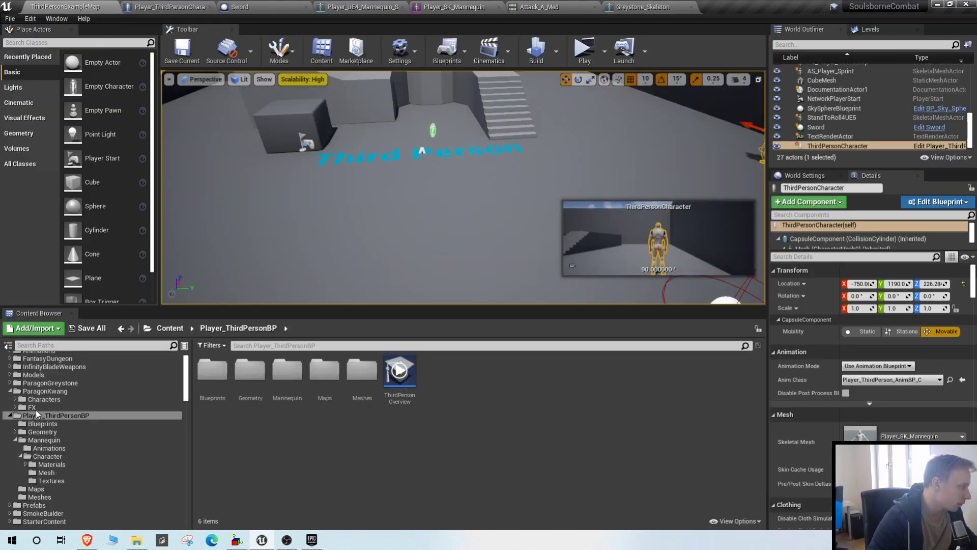
{"action": "left_click", "coordinate": [36, 383]}
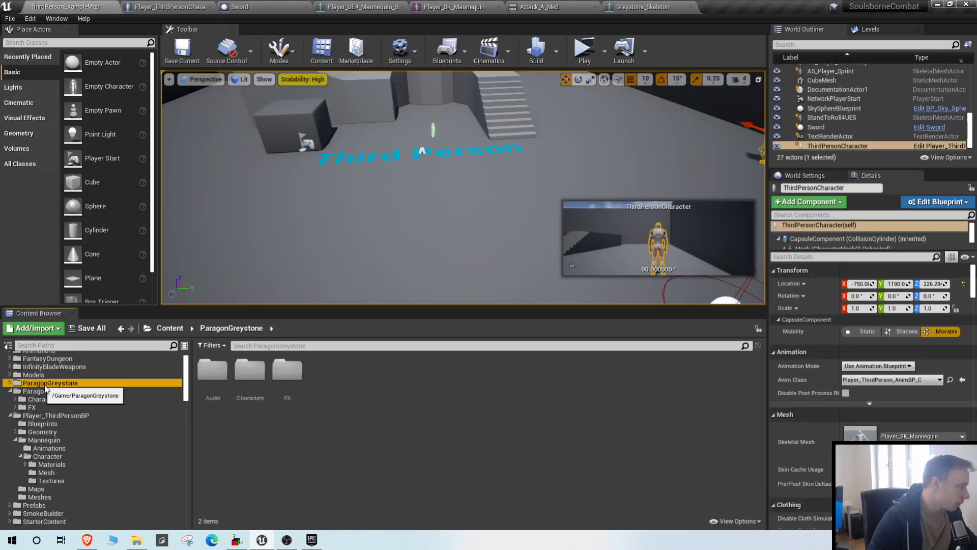
{"action": "left_click", "coordinate": [265, 368]}
{"action": "double_click", "coordinate": [265, 368]}
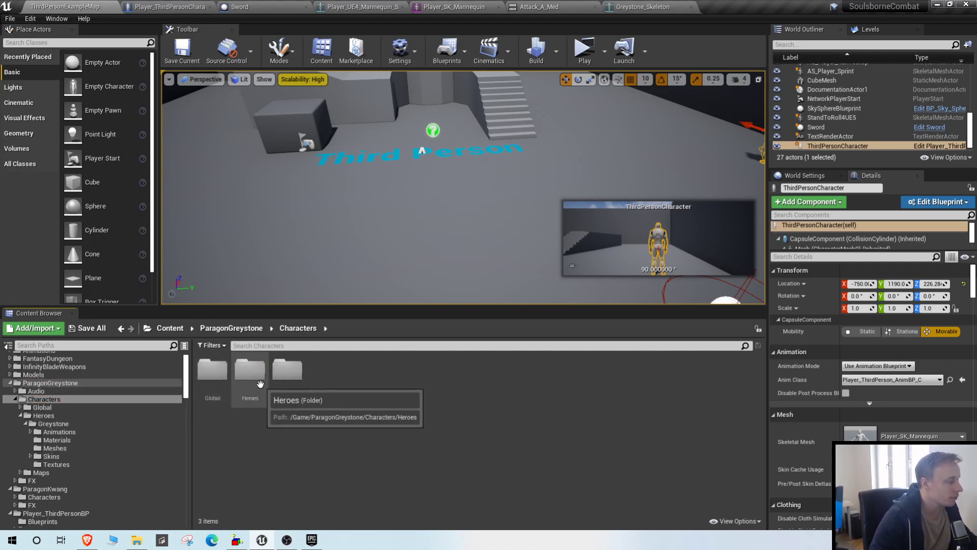
{"action": "double_click", "coordinate": [249, 367]}
{"action": "double_click", "coordinate": [213, 367]}
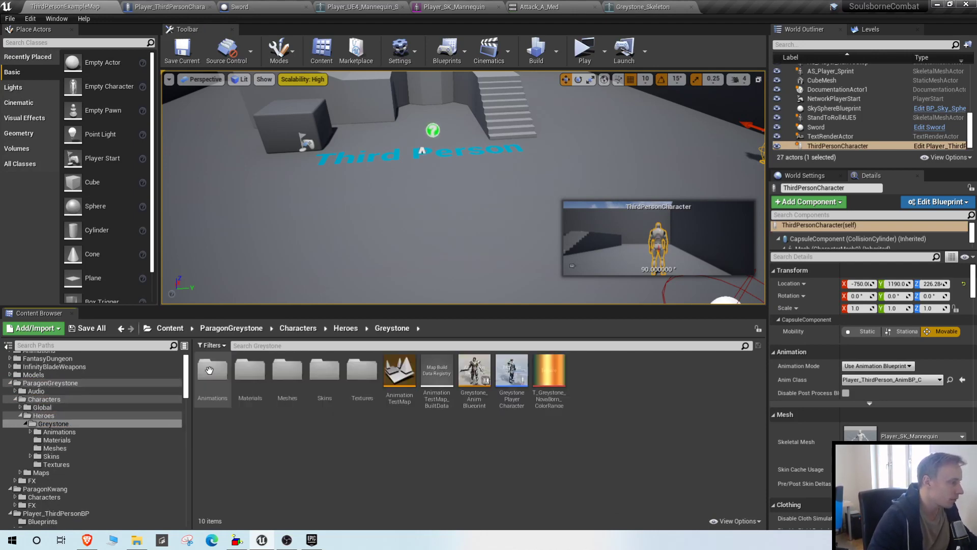
{"action": "left_click", "coordinate": [210, 370]}
{"action": "double_click", "coordinate": [209, 371]}
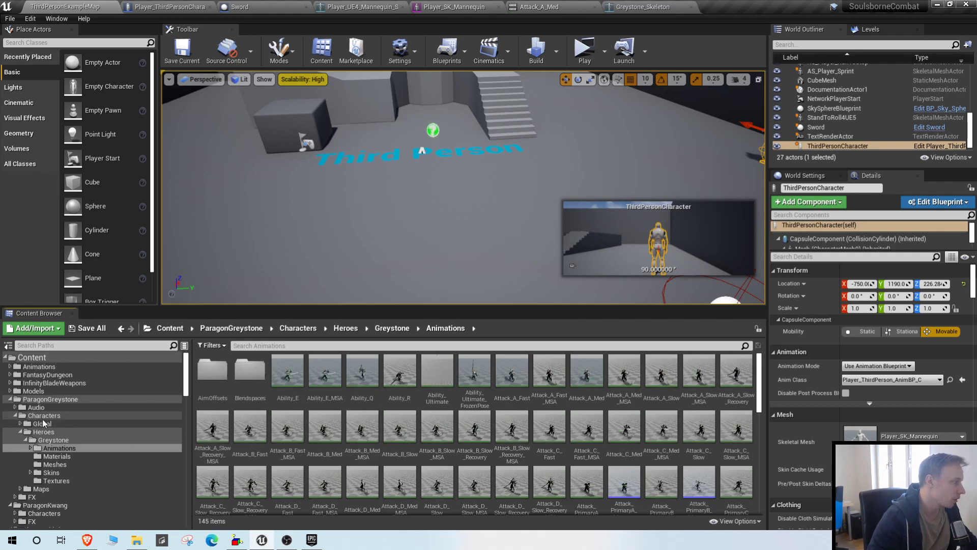
Start duplicating and retargeting the Attack_A_Med animation, list incompatible skeletons too, and choose the Player_UE4_Mannequin skeleton as the target
{"action": "left_click", "coordinate": [587, 372]}
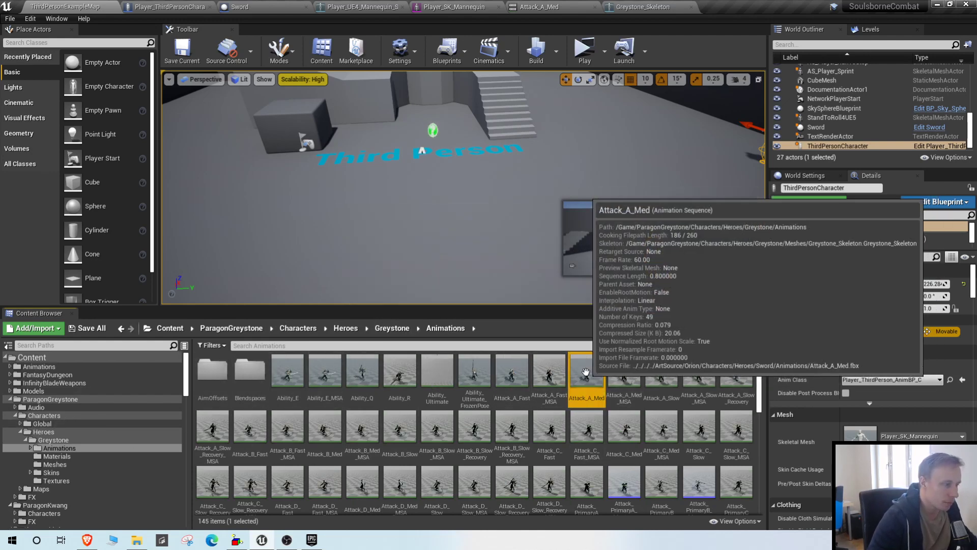
{"action": "right_click", "coordinate": [588, 365]}
{"action": "mouse_move", "coordinate": [656, 76]}
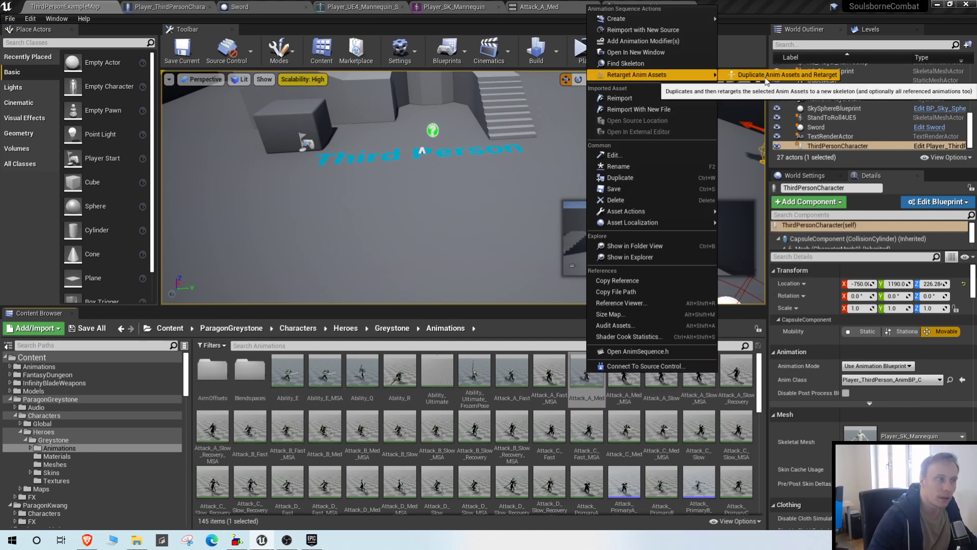
{"action": "left_click", "coordinate": [767, 81]}
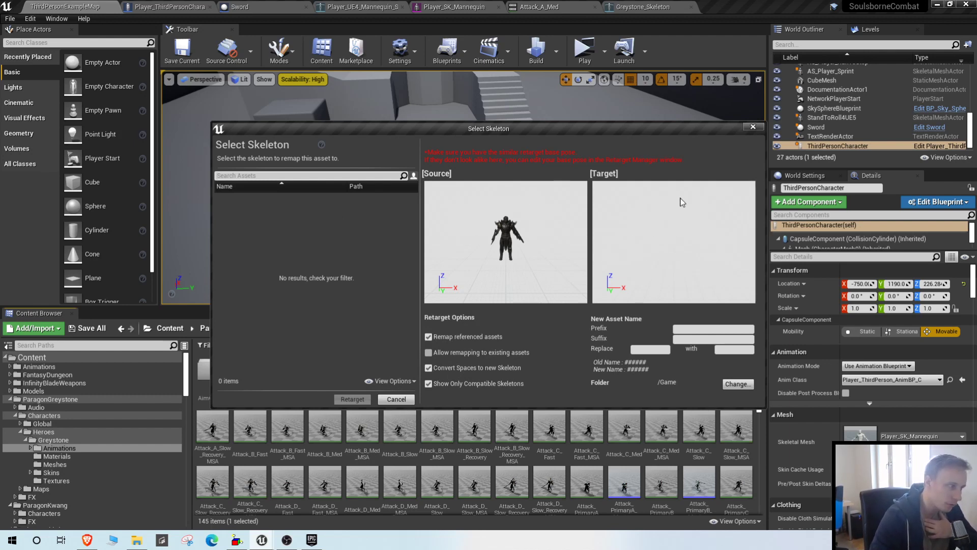
{"action": "left_click", "coordinate": [429, 384]}
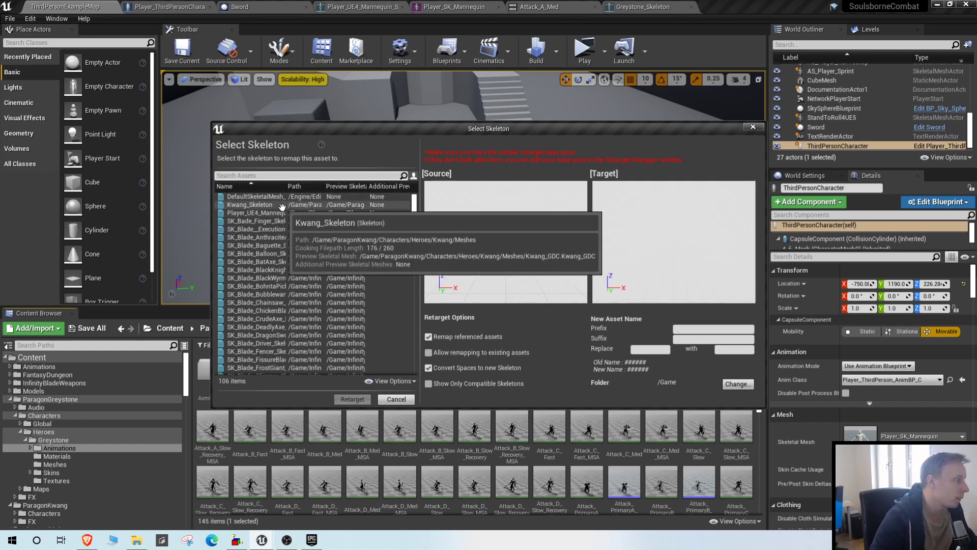
{"action": "left_click", "coordinate": [255, 213]}
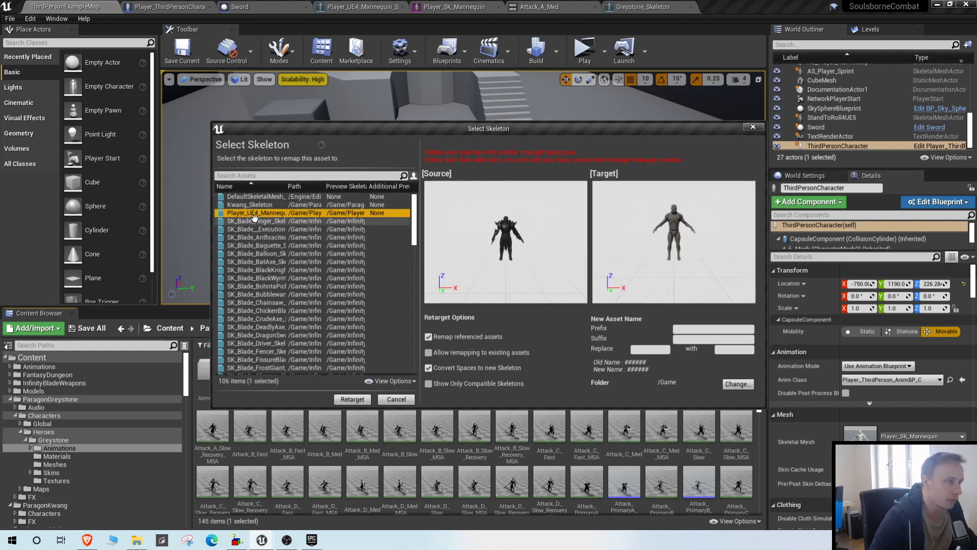
{"action": "left_click", "coordinate": [360, 401]}
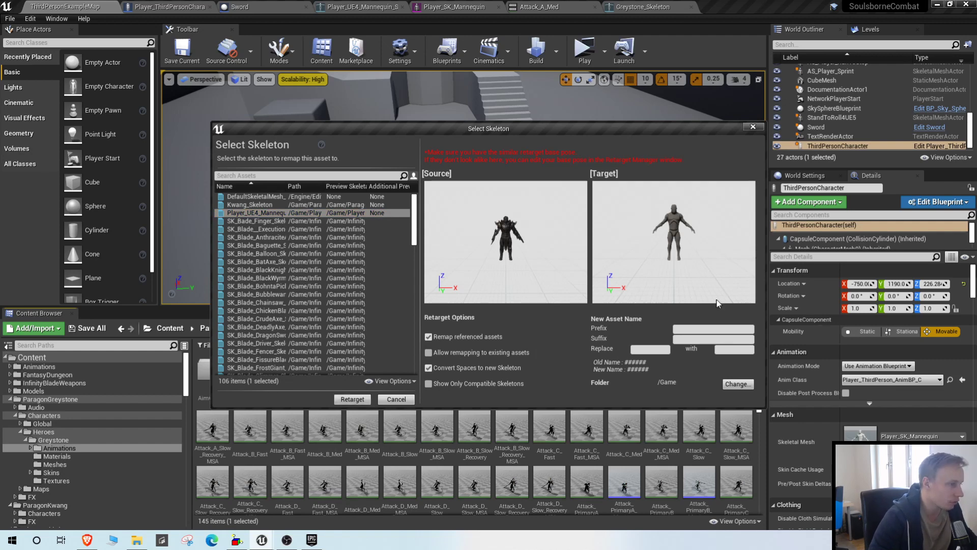
Start changing the output folder for the retargeted animation and pick Content/Animations/Game/Player/Attacks as its location
{"action": "left_click", "coordinate": [751, 384]}
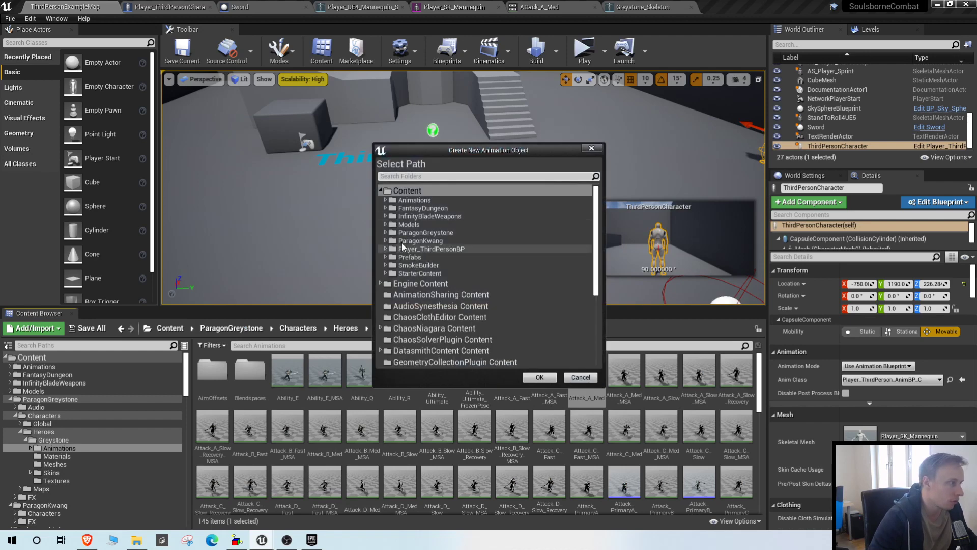
{"action": "left_click", "coordinate": [386, 256]}
{"action": "left_click", "coordinate": [386, 256]}
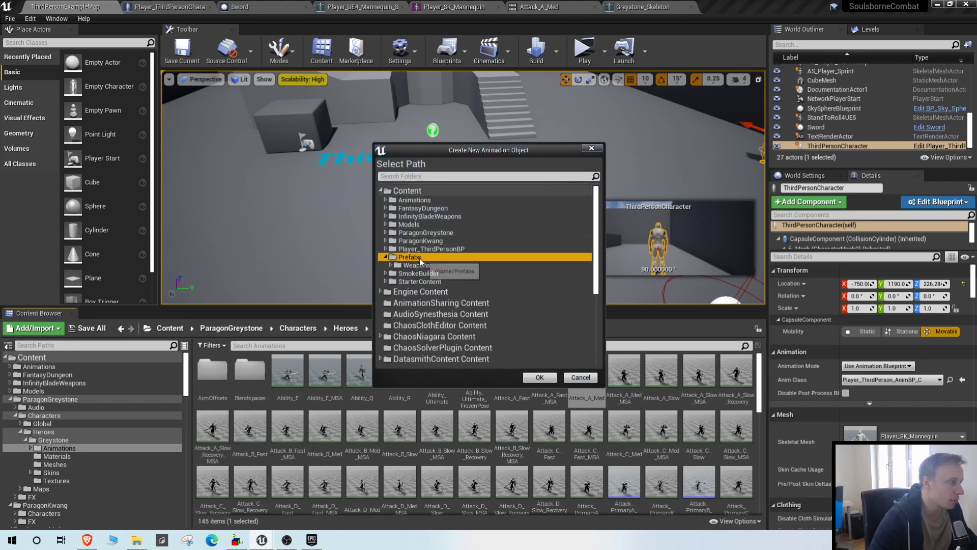
{"action": "left_click", "coordinate": [420, 202]}
{"action": "left_click", "coordinate": [386, 200]}
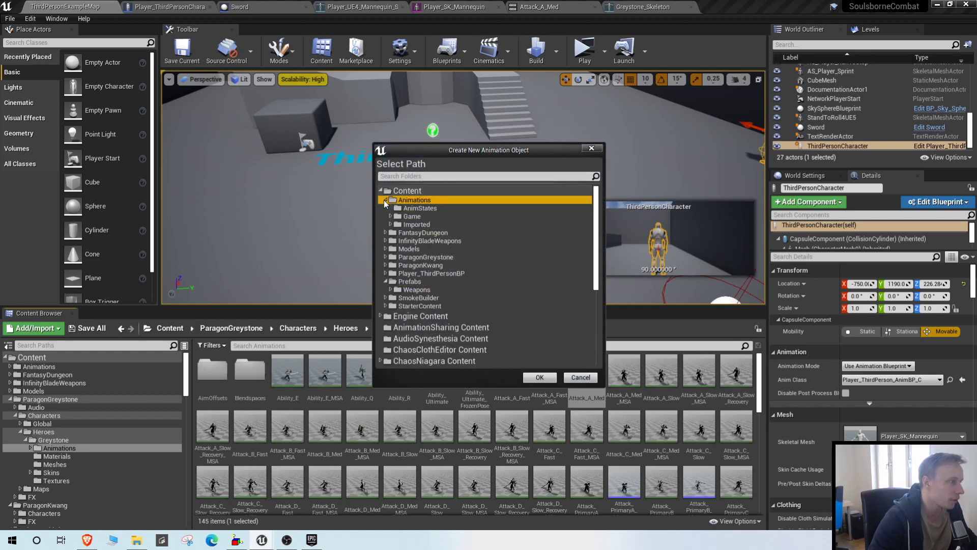
{"action": "left_click", "coordinate": [391, 216]}
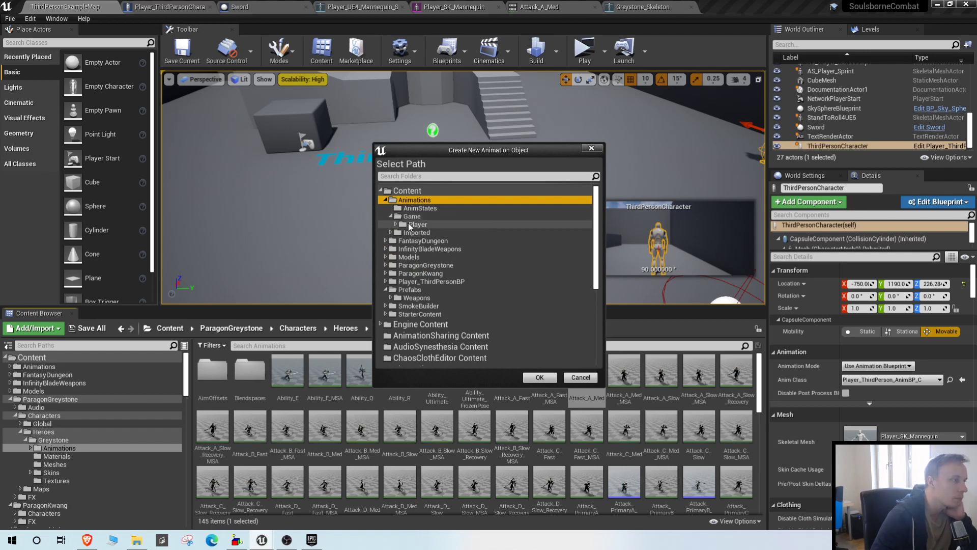
{"action": "left_click", "coordinate": [408, 224]}
{"action": "left_click", "coordinate": [396, 224]}
{"action": "left_click", "coordinate": [432, 234]}
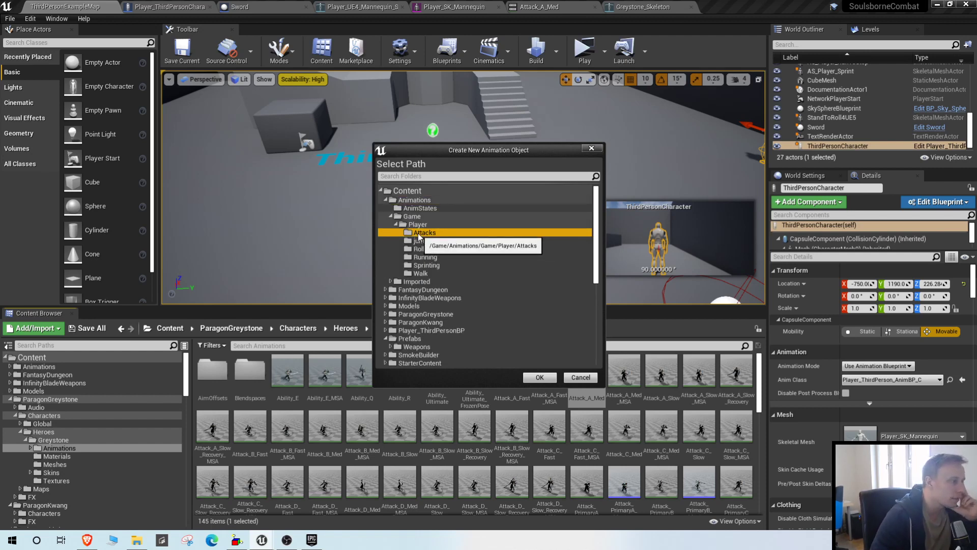
Create a Greystone subfolder inside Attacks, use it as the destination, and run the retarget of Attack_A_Med
{"action": "right_click", "coordinate": [417, 233]}
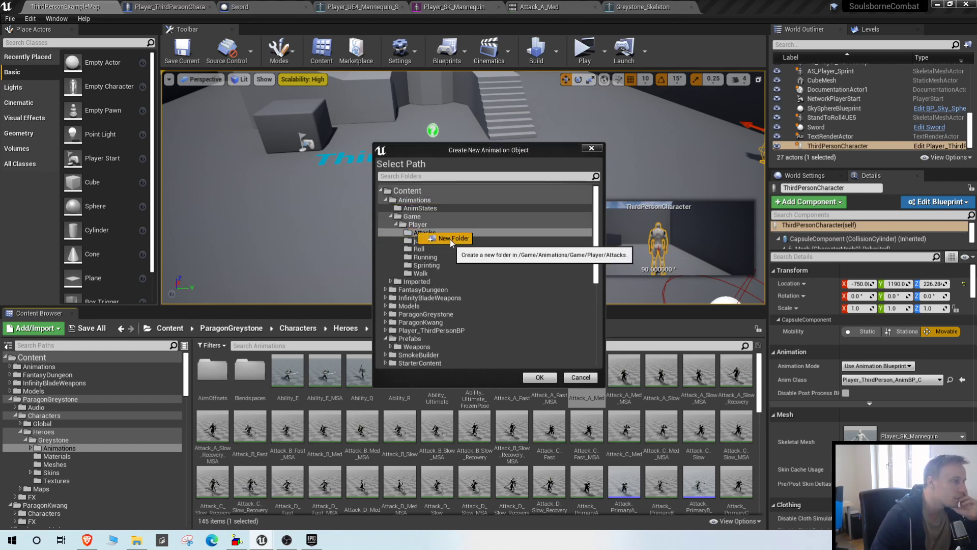
{"action": "left_click", "coordinate": [450, 240]}
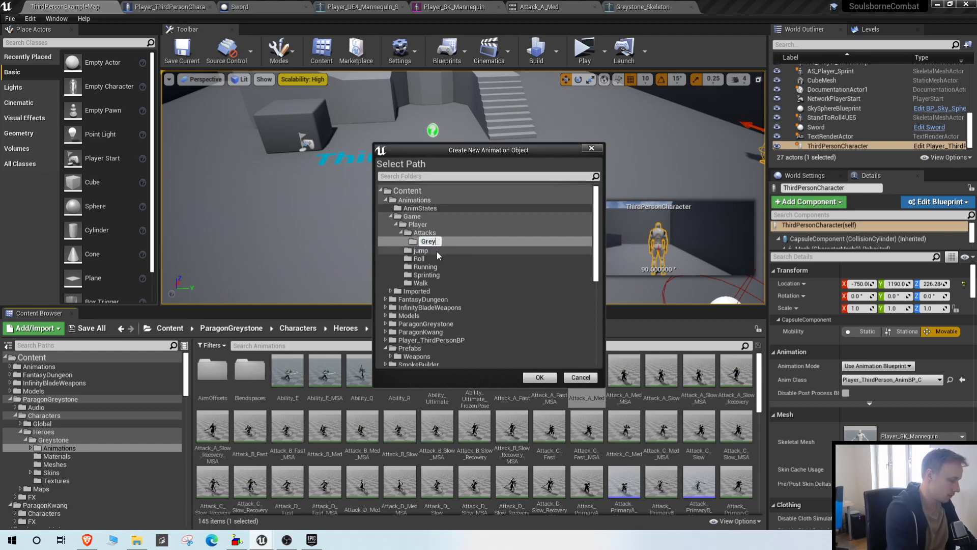
{"action": "type", "text": "Greyston"}
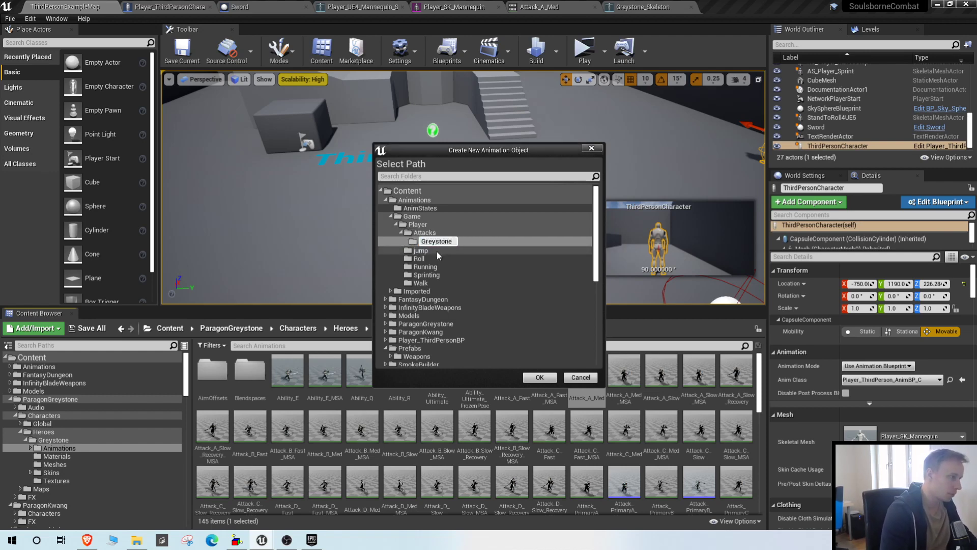
{"action": "type", "text": "e"}
{"action": "key", "text": "Return"}
{"action": "left_click", "coordinate": [540, 378]}
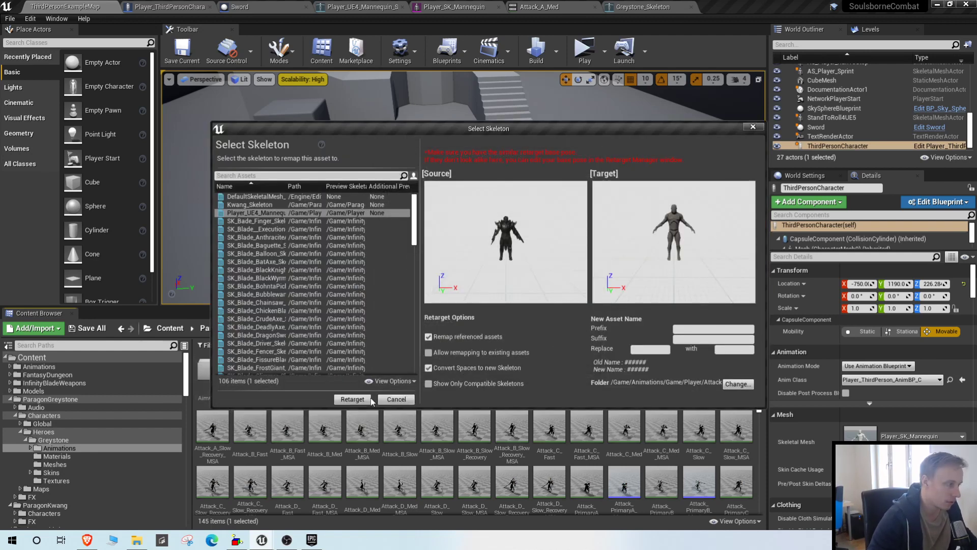
{"action": "left_click", "coordinate": [352, 399]}
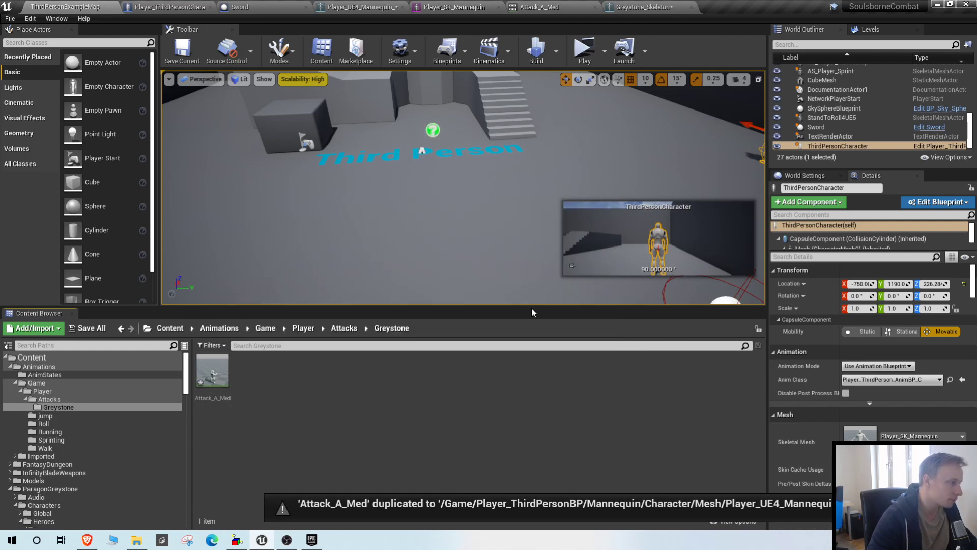
Open the retargeted Attack_A_Med animation from the Greystone folder inside Attacks
{"action": "left_click", "coordinate": [345, 328]}
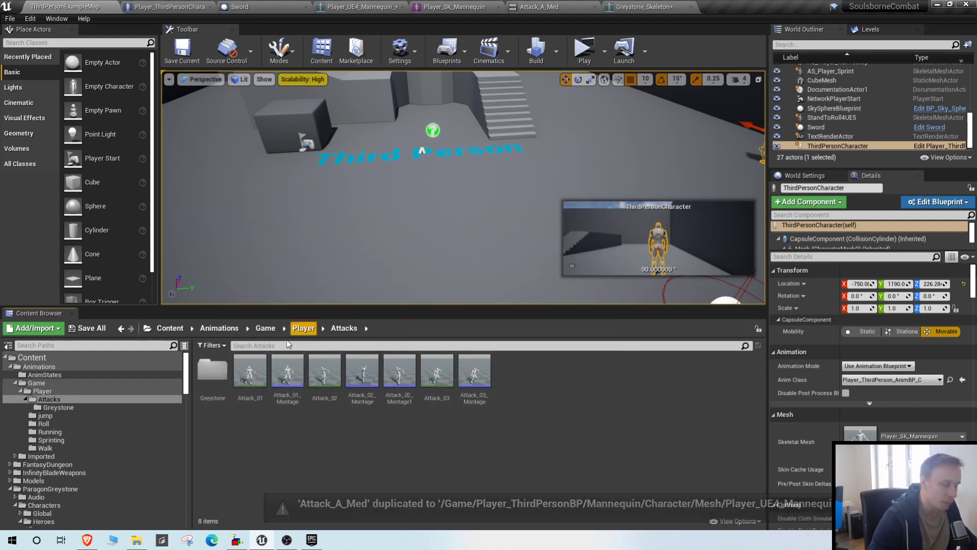
{"action": "double_click", "coordinate": [213, 377]}
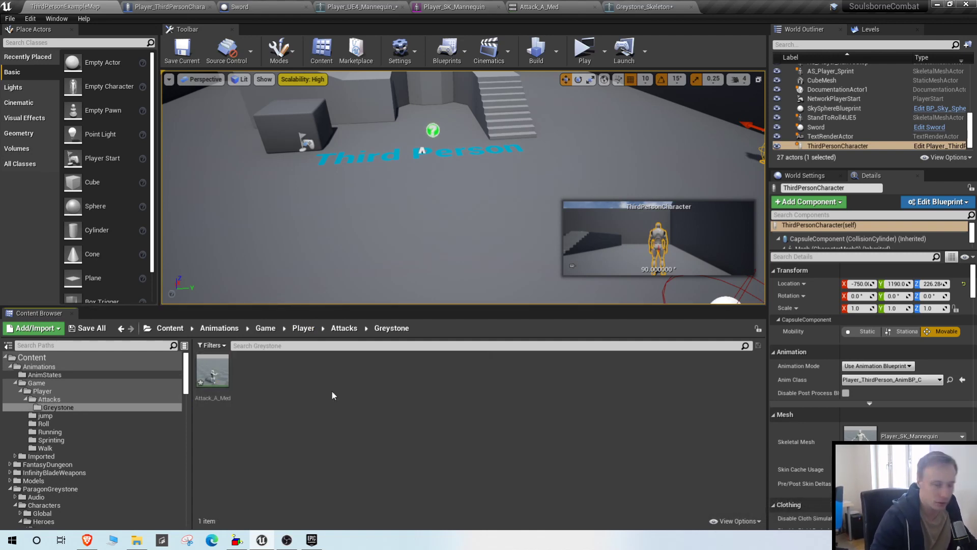
{"action": "double_click", "coordinate": [224, 376]}
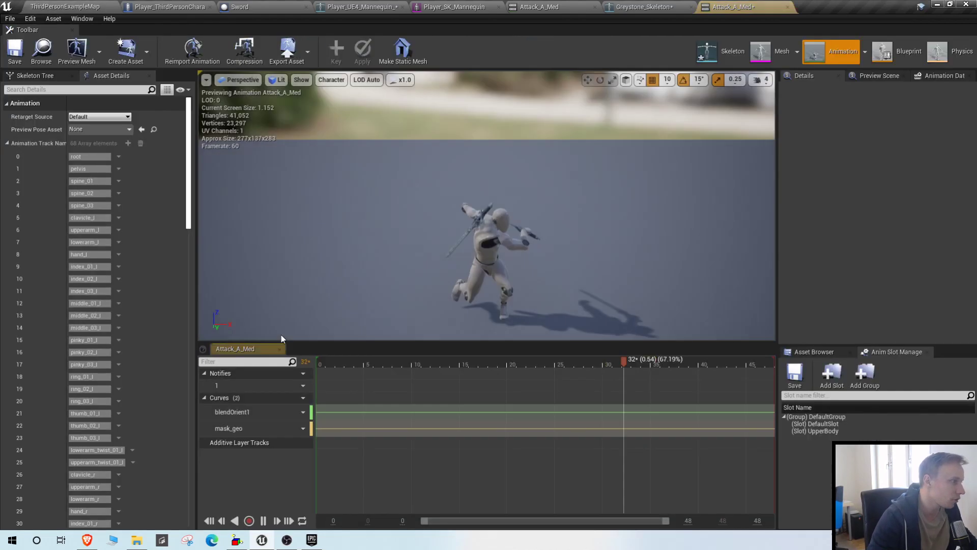
Pause the animation, go to frame 0, and examine how the sword sits in the mannequin's hand there and on the skeleton
{"action": "right_click_drag", "start_coordinate": [659, 254], "coordinate": [651, 310]}
{"action": "right_click_drag", "start_coordinate": [634, 243], "coordinate": [611, 213]}
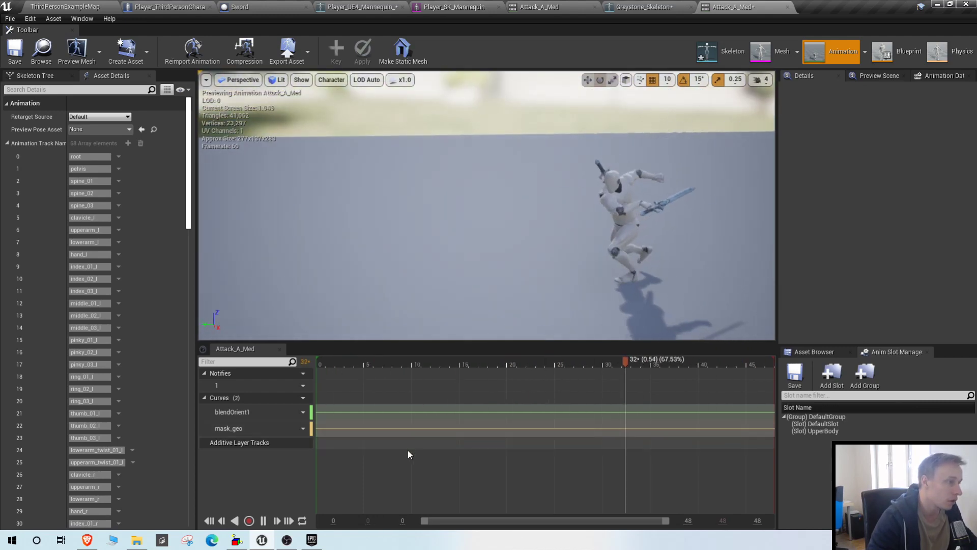
{"action": "left_click", "coordinate": [263, 521]}
{"action": "right_click_drag", "start_coordinate": [487, 219], "coordinate": [530, 255]}
{"action": "right_click_drag", "start_coordinate": [458, 250], "coordinate": [477, 257]}
{"action": "scroll", "coordinate": [477, 258], "scroll_direction": "down", "scroll_amount": 2}
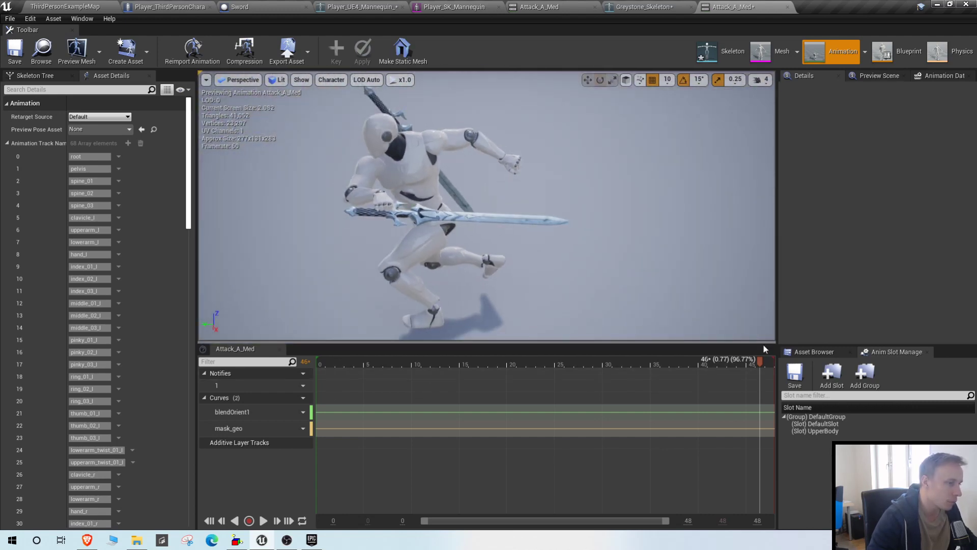
{"action": "left_click_drag", "start_coordinate": [759, 362], "coordinate": [300, 367]}
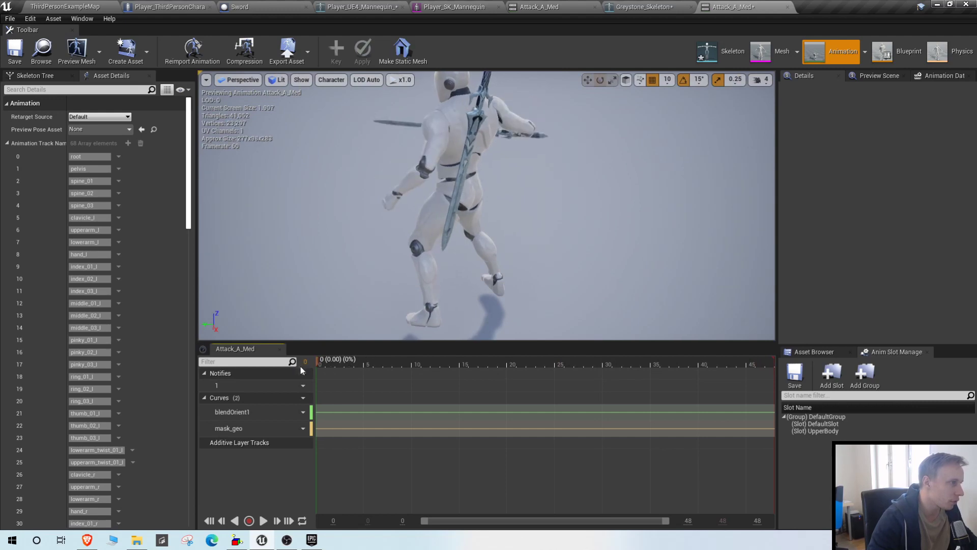
{"action": "right_click_drag", "start_coordinate": [421, 303], "coordinate": [516, 271]}
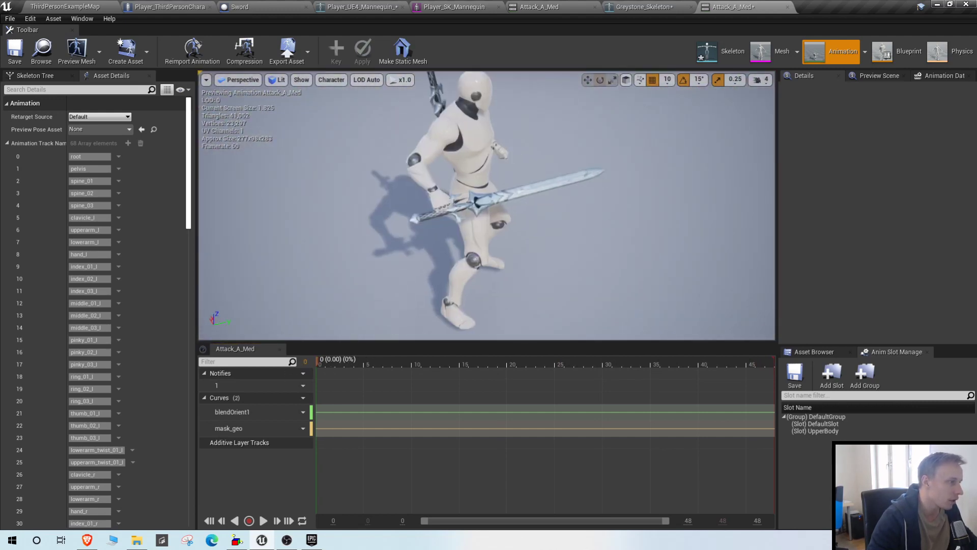
{"action": "scroll", "coordinate": [516, 271], "scroll_direction": "up", "scroll_amount": 3}
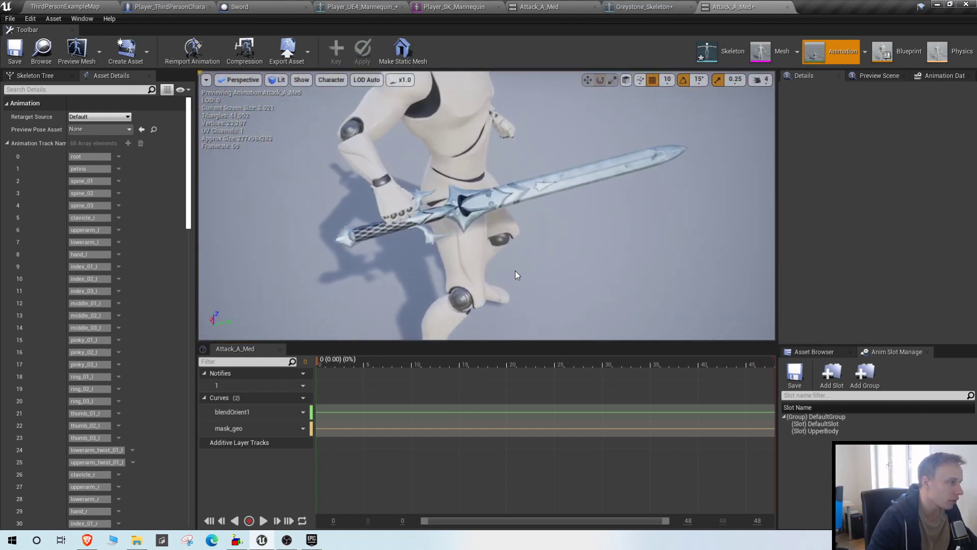
{"action": "left_click", "coordinate": [715, 55]}
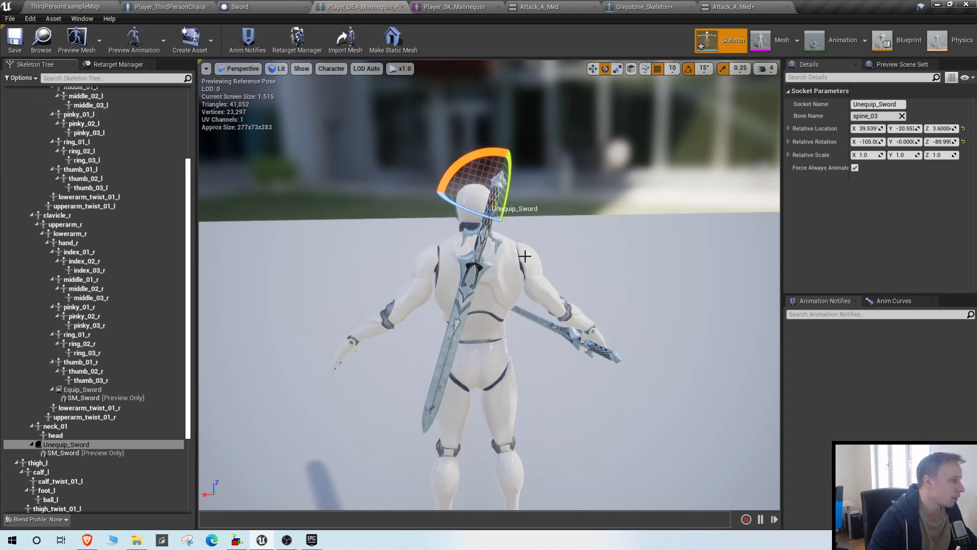
{"action": "right_click_drag", "start_coordinate": [525, 256], "coordinate": [510, 272]}
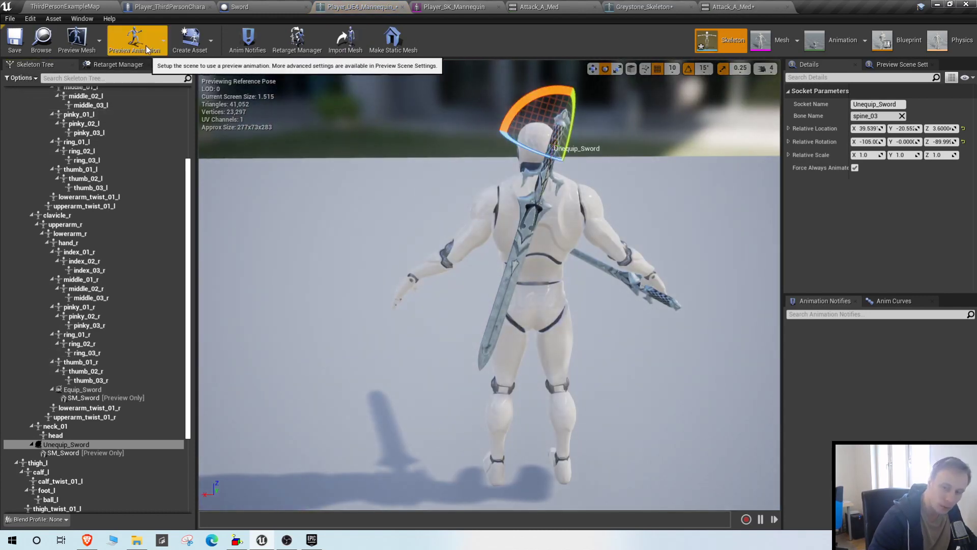
Rename the retargeted Attack_A_Med animation in the Greystone folder as Player_Attack_A_Med
{"action": "left_click", "coordinate": [65, 6]}
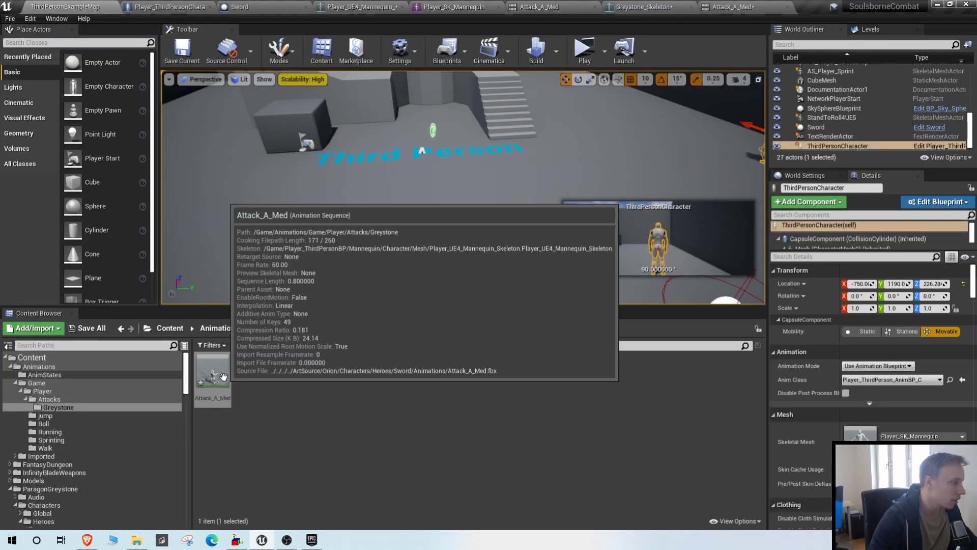
{"action": "left_click", "coordinate": [228, 369]}
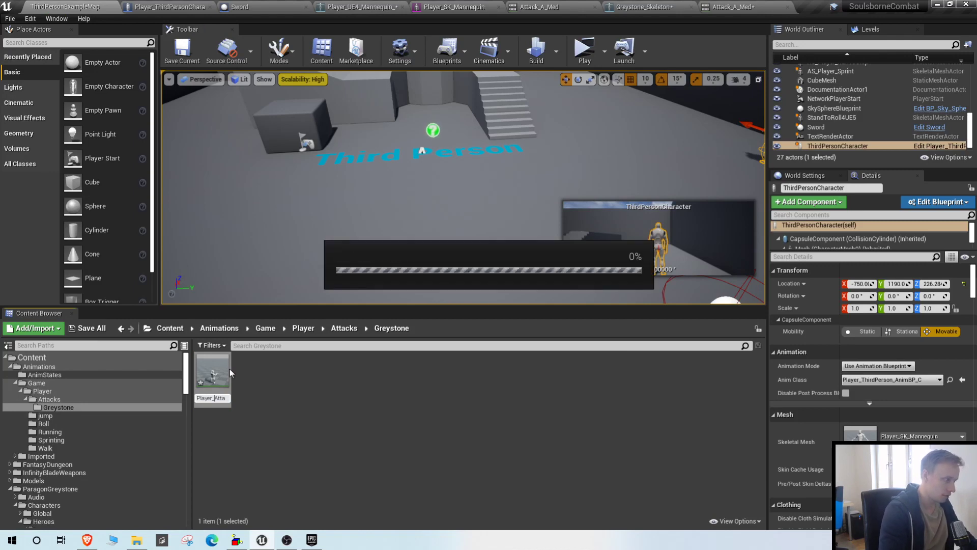
{"action": "key", "text": "Return"}
Preview the Player_Attack_A_Med animation on the Player_SK_Mannequin mesh and pause it at frame 14
{"action": "left_click", "coordinate": [743, 7]}
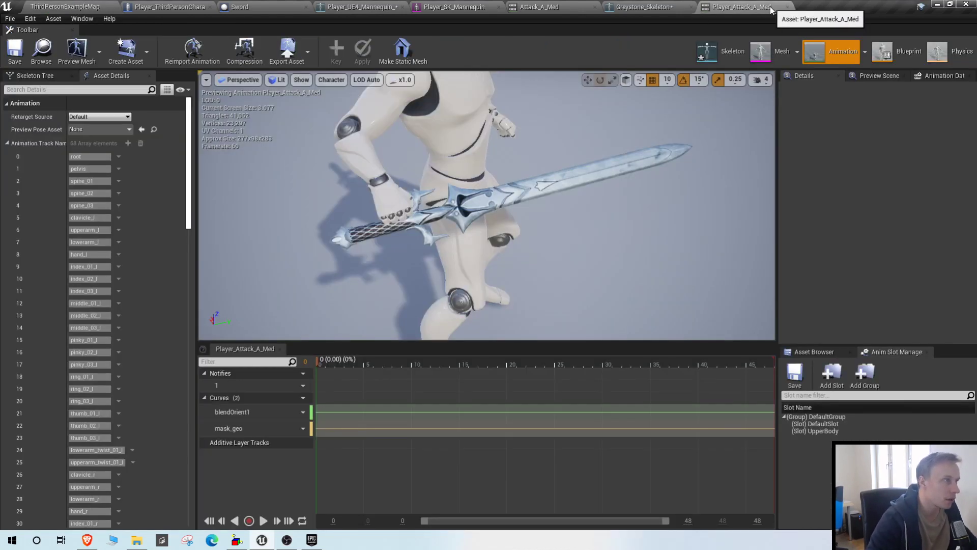
{"action": "left_click", "coordinate": [450, 7]}
{"action": "left_click", "coordinate": [84, 43]}
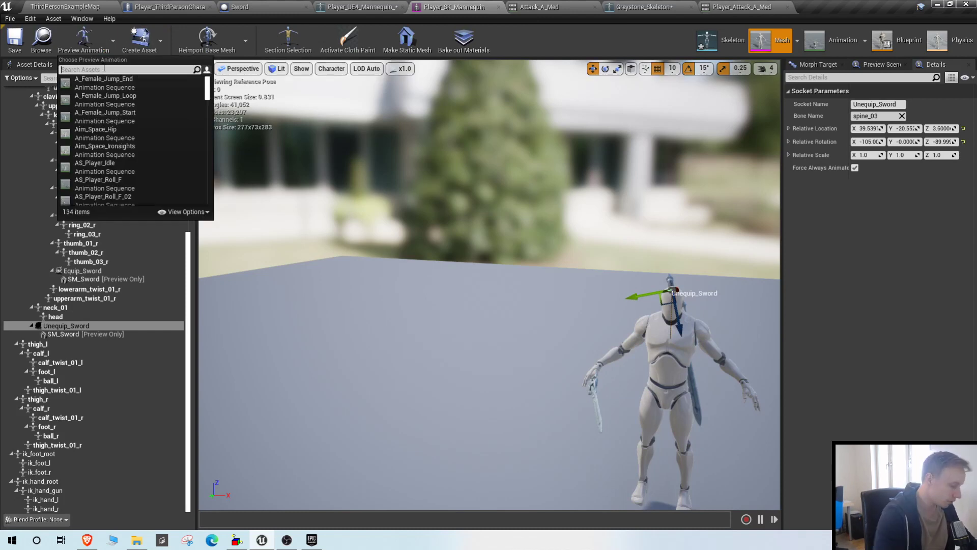
{"action": "type", "text": "playe"}
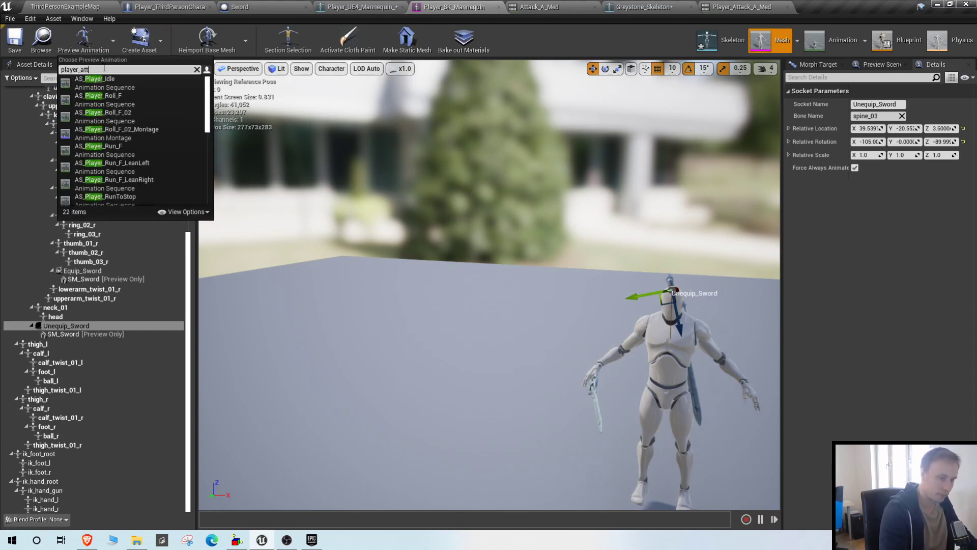
{"action": "type", "text": "r_att"}
{"action": "left_click", "coordinate": [117, 84]}
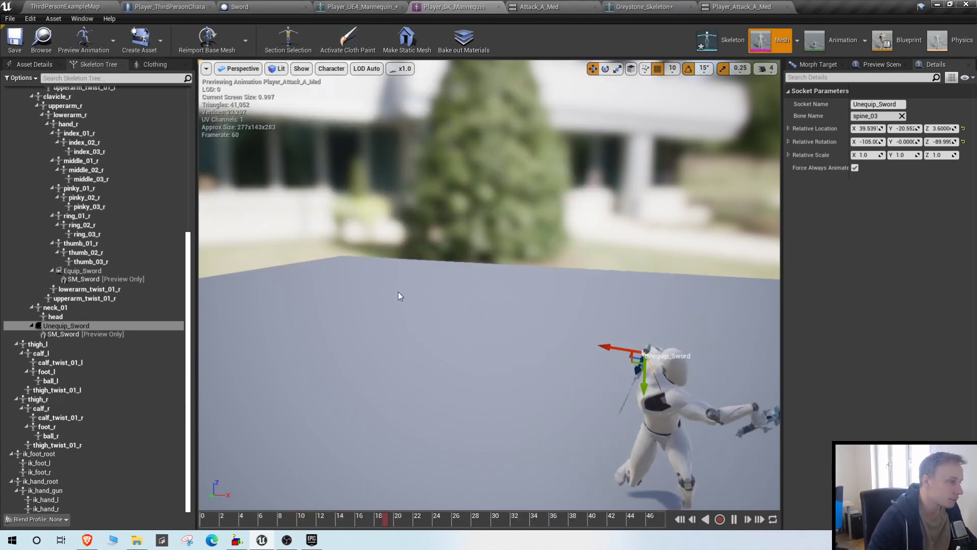
{"action": "left_click", "coordinate": [734, 519]}
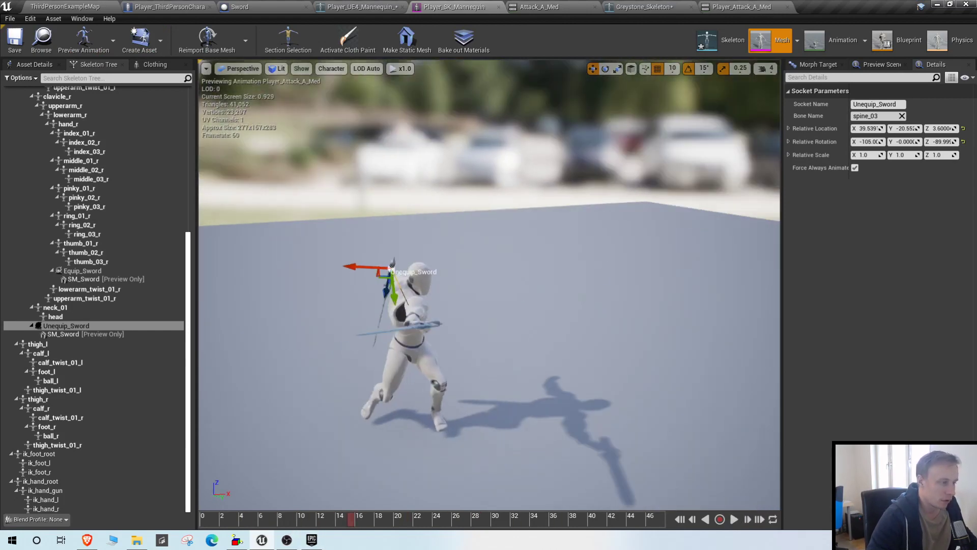
{"action": "mouse_move", "coordinate": [443, 455]}
{"action": "right_mouse_down"}
{"action": "mouse_move", "coordinate": [340, 448]}
{"action": "mouse_move", "coordinate": [326, 504]}
{"action": "mouse_move", "coordinate": [442, 455]}
{"action": "right_mouse_up"}
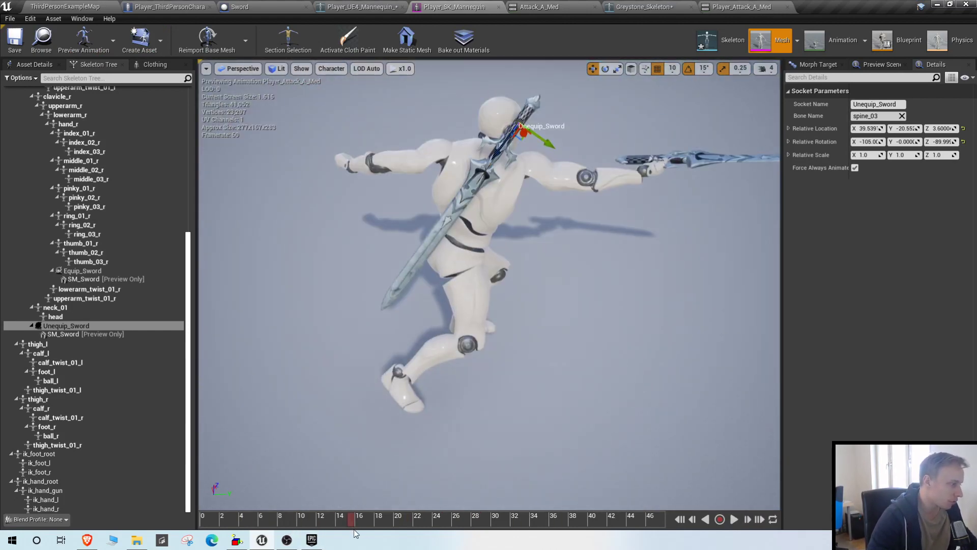
{"action": "mouse_move", "coordinate": [354, 522]}
{"action": "left_mouse_down"}
{"action": "mouse_move", "coordinate": [199, 520]}
{"action": "mouse_move", "coordinate": [339, 525]}
{"action": "left_mouse_up"}
Adjust the Equip_Sword socket on hand_r to about location -5.49, 2.21, -6.21 and rotation 15.5, 14.48, 63.97
{"action": "right_click_drag", "start_coordinate": [387, 407], "coordinate": [509, 386]}
{"action": "scroll", "coordinate": [103, 335], "scroll_direction": "up", "scroll_amount": 8}
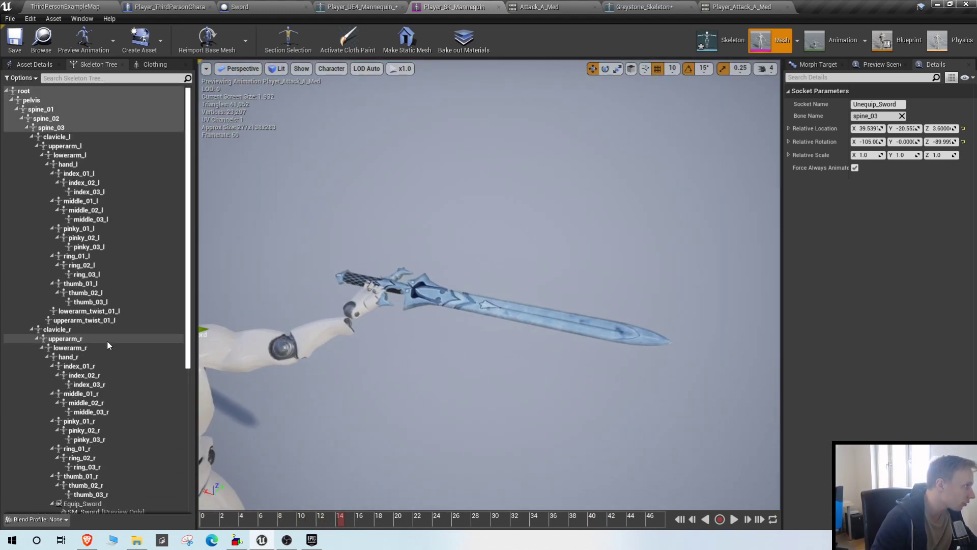
{"action": "scroll", "coordinate": [105, 336], "scroll_direction": "down", "scroll_amount": 6}
{"action": "left_click", "coordinate": [86, 308]}
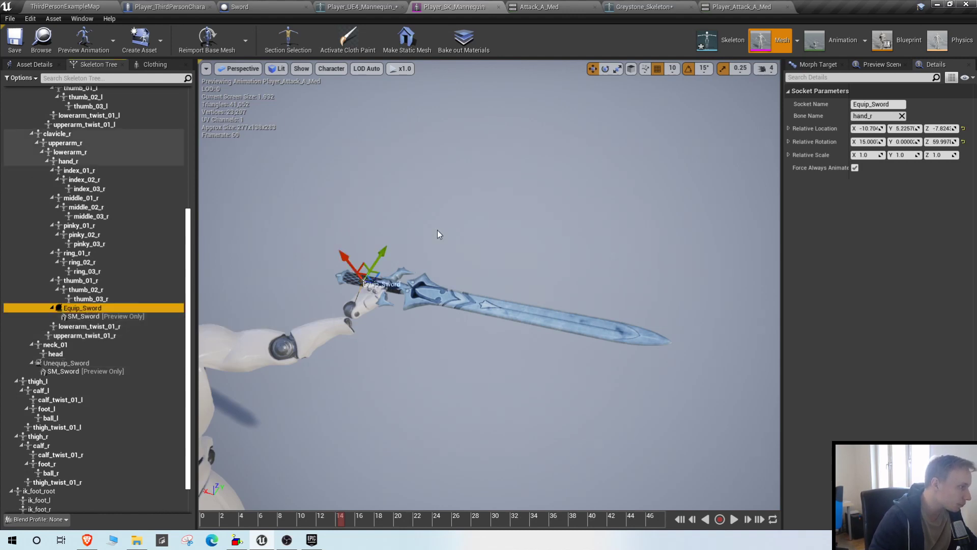
{"action": "right_click_drag", "start_coordinate": [438, 235], "coordinate": [405, 255]}
{"action": "left_click_drag", "start_coordinate": [409, 253], "coordinate": [470, 259]}
{"action": "key", "text": "e"}
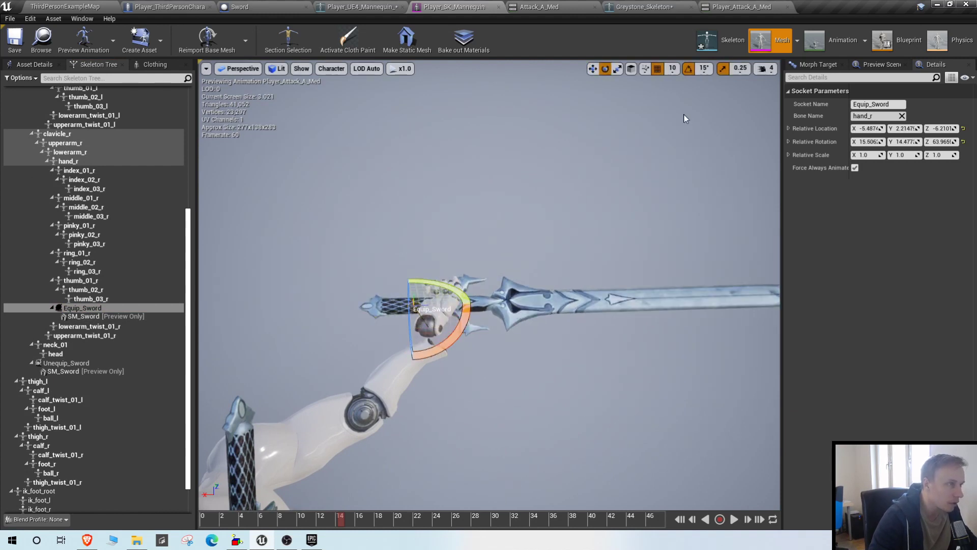
With rotation snapping off, fit the sword grip in the palm at about location -6.90, 5.39, -5.98 and rotation 7.17, 14.48, 63.97
{"action": "left_click", "coordinate": [687, 69]}
{"action": "key", "text": "w"}
{"action": "left_click_drag", "start_coordinate": [409, 292], "coordinate": [560, 285]}
{"action": "mouse_move", "coordinate": [554, 328]}
{"action": "right_mouse_down"}
{"action": "mouse_move", "coordinate": [601, 320]}
{"action": "mouse_move", "coordinate": [601, 387]}
{"action": "mouse_move", "coordinate": [560, 315]}
{"action": "mouse_move", "coordinate": [554, 328]}
{"action": "right_mouse_up"}
{"action": "key", "text": "e"}
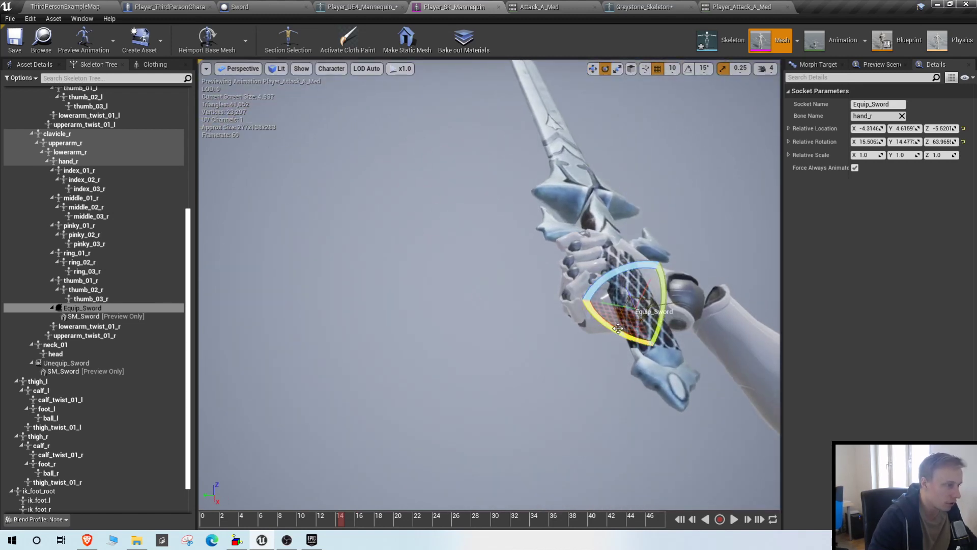
{"action": "left_click_drag", "start_coordinate": [612, 345], "coordinate": [626, 273]}
{"action": "key", "text": "w"}
{"action": "mouse_move", "coordinate": [646, 277]}
{"action": "right_mouse_down"}
{"action": "mouse_move", "coordinate": [713, 277]}
{"action": "mouse_move", "coordinate": [645, 277]}
{"action": "right_mouse_up"}
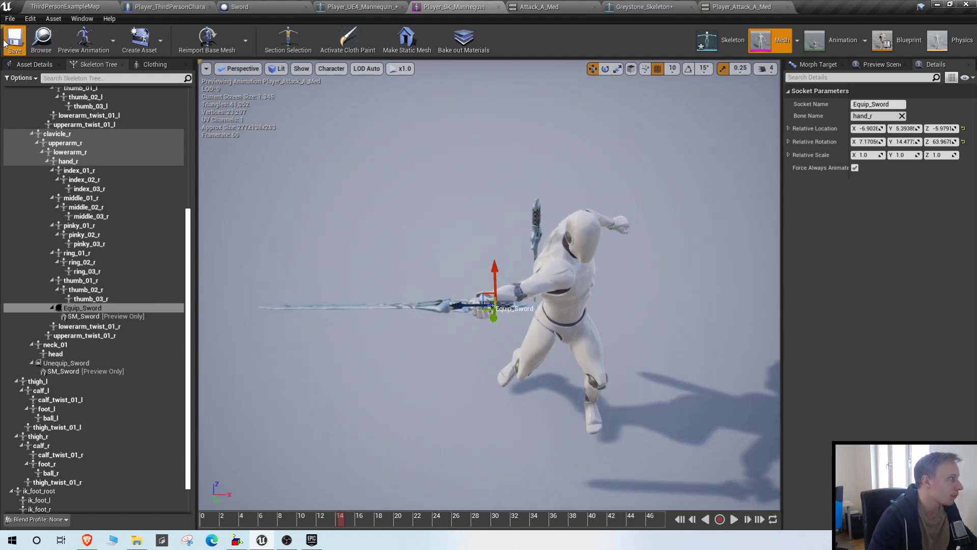
Save all modified assets and reopen the Player_Attack_A_Med animation from the level's project content
{"action": "left_click", "coordinate": [10, 18]}
{"action": "left_click", "coordinate": [35, 76]}
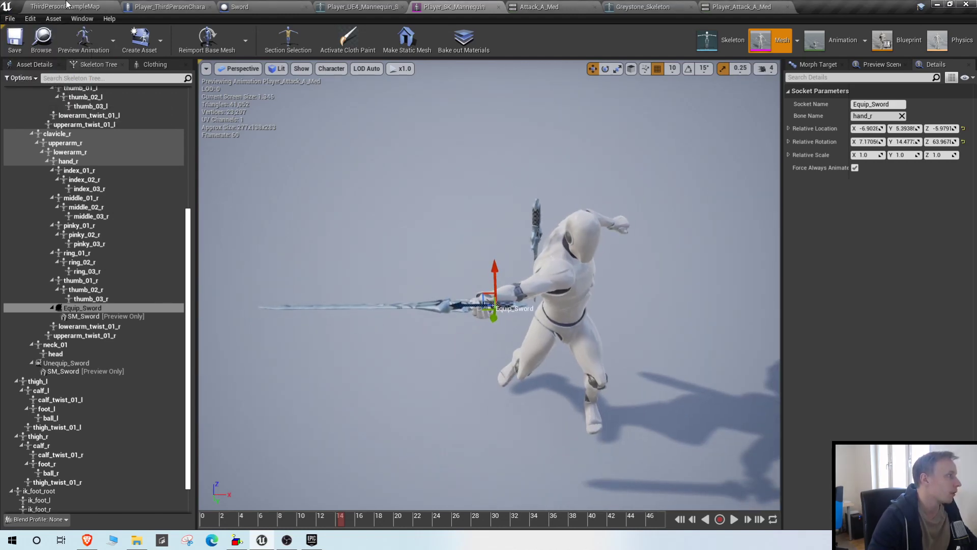
{"action": "left_click", "coordinate": [67, 5]}
{"action": "double_click", "coordinate": [211, 378]}
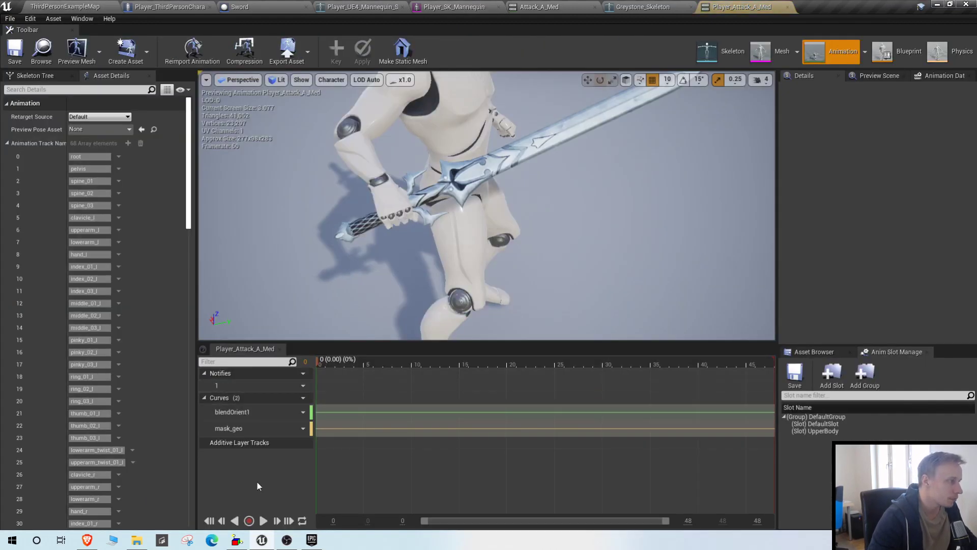
Play the Player_Attack_A_Med animation, and open the Greystone hero's Animations folder under ParagonGreystone in the level's project content
{"action": "left_click", "coordinate": [264, 521]}
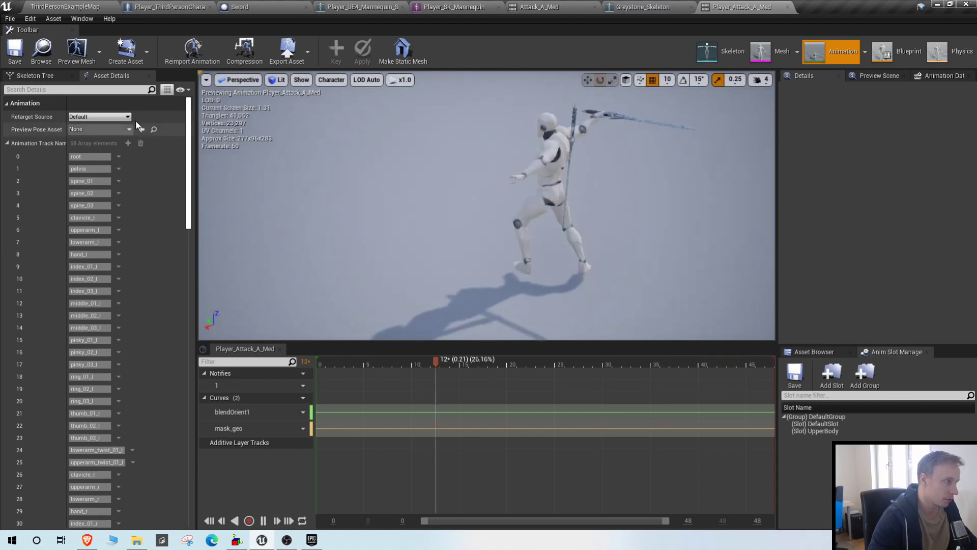
{"action": "left_click", "coordinate": [32, 7]}
{"action": "left_click", "coordinate": [10, 367]}
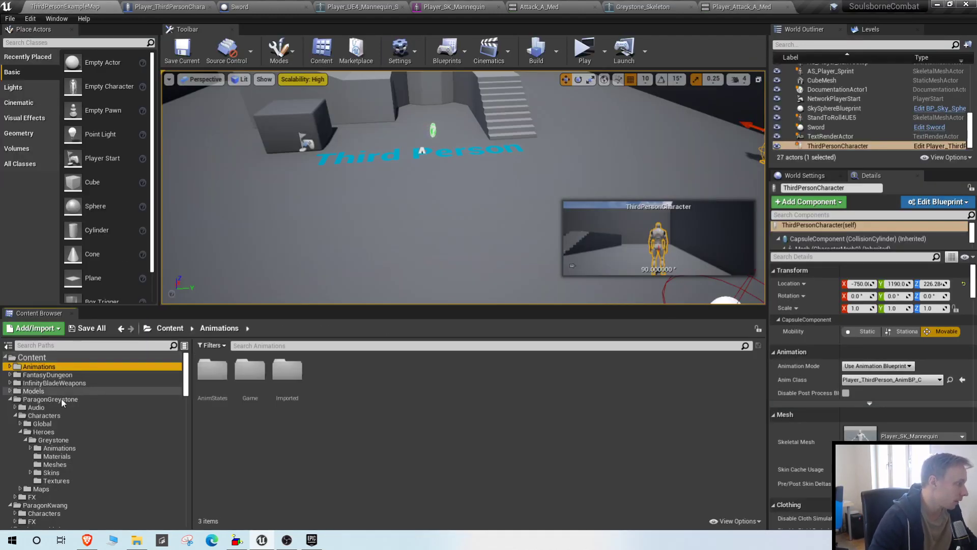
{"action": "left_click", "coordinate": [10, 400]}
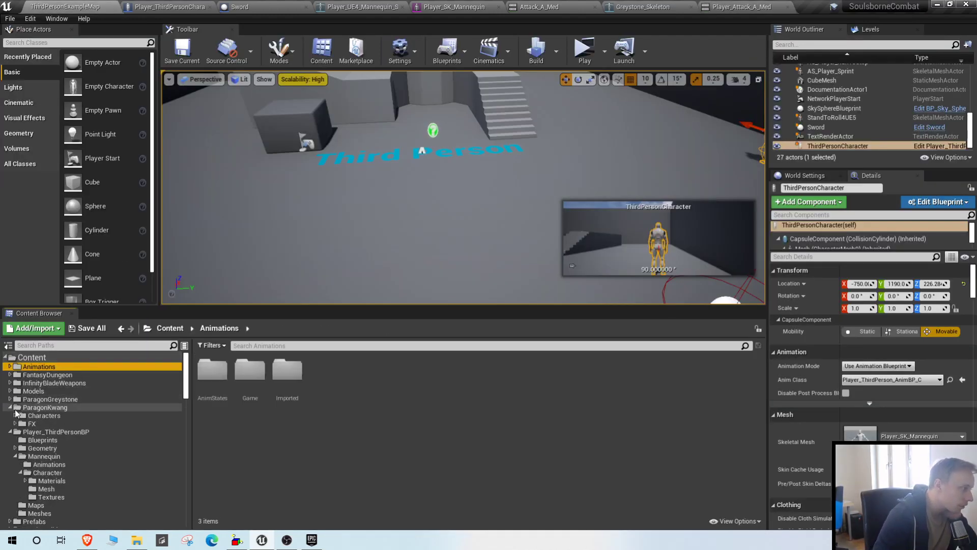
{"action": "left_click", "coordinate": [10, 407]}
{"action": "left_click", "coordinate": [59, 401]}
{"action": "left_click", "coordinate": [257, 379]}
{"action": "double_click", "coordinate": [257, 379]}
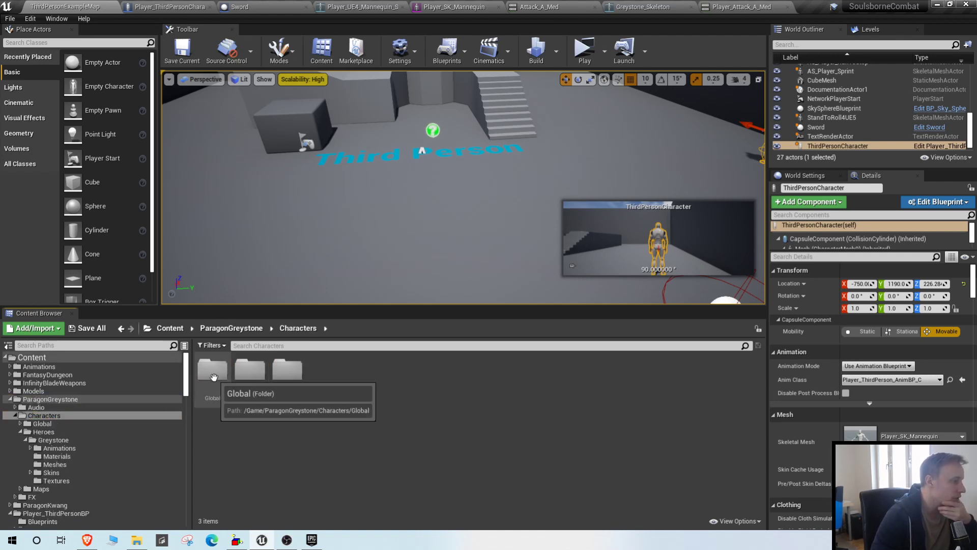
{"action": "double_click", "coordinate": [249, 374]}
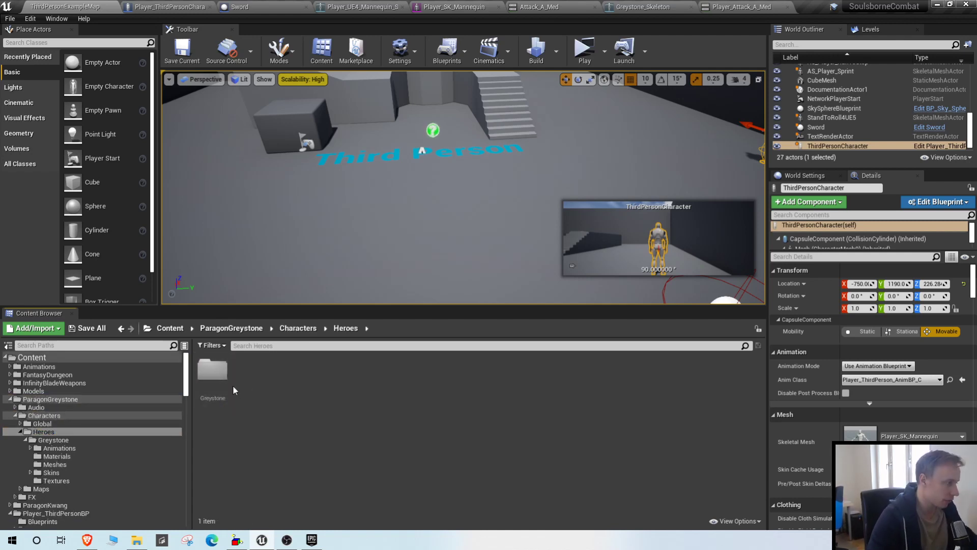
{"action": "double_click", "coordinate": [219, 369]}
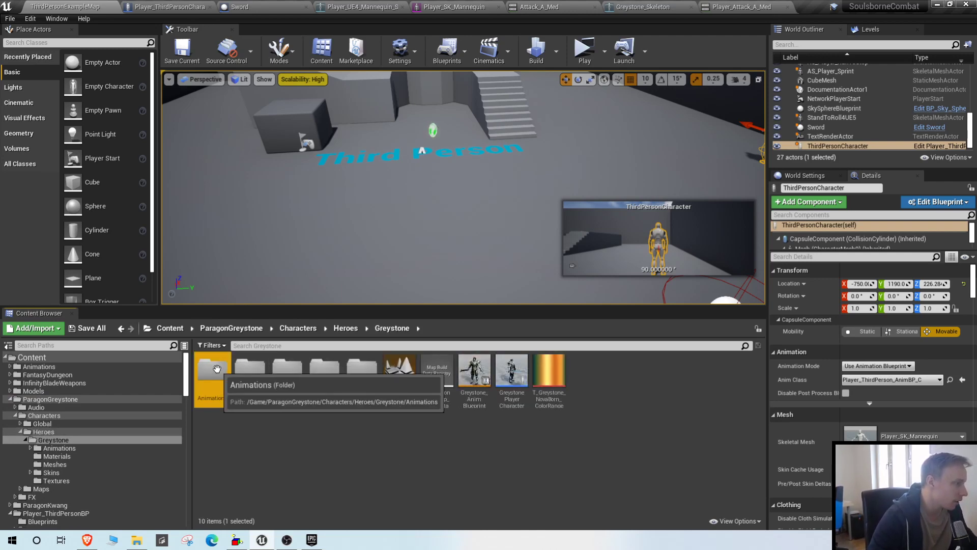
{"action": "double_click", "coordinate": [219, 369]}
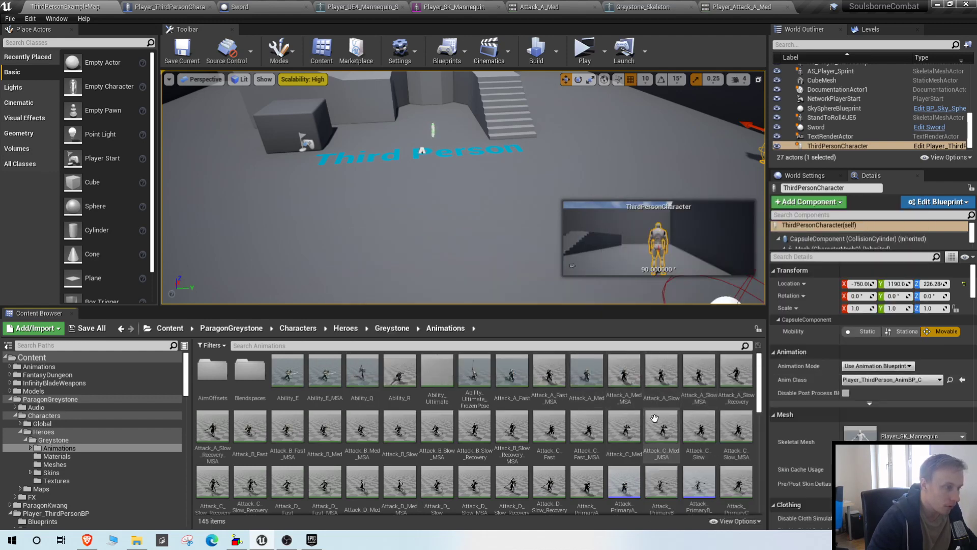
Preview the Attack_B_Med and Attack_C_Med animations on the Greystone character
{"action": "mouse_move", "coordinate": [699, 418]}
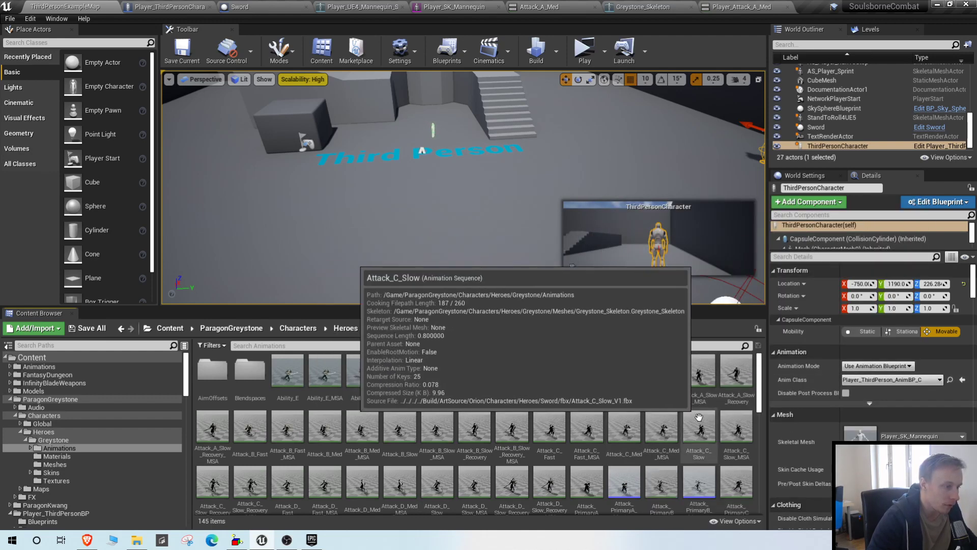
{"action": "mouse_move", "coordinate": [289, 422]}
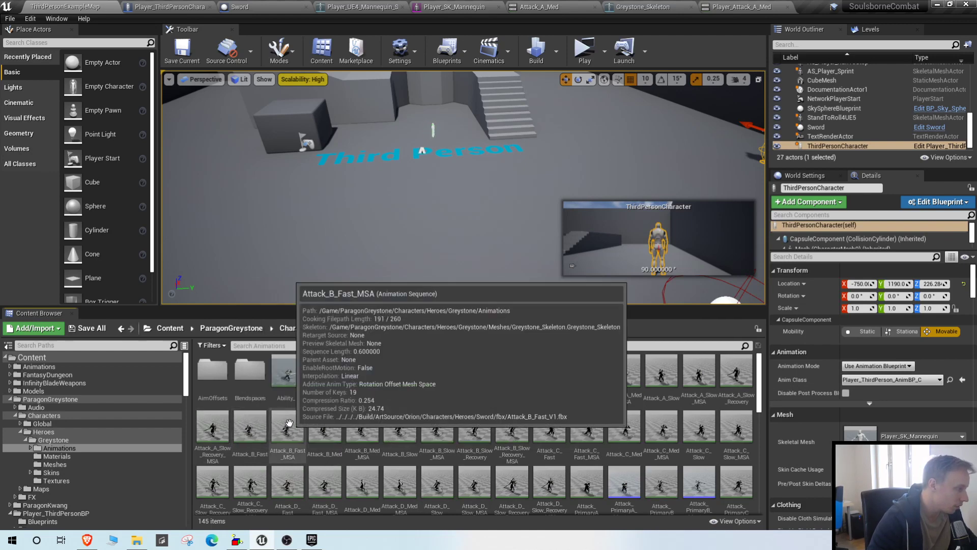
{"action": "double_click", "coordinate": [326, 427]}
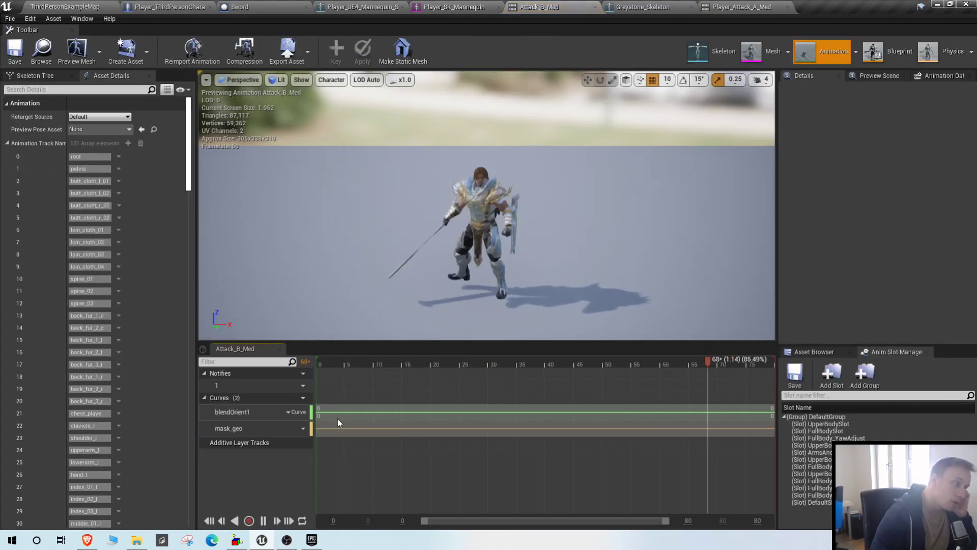
{"action": "left_click", "coordinate": [263, 521]}
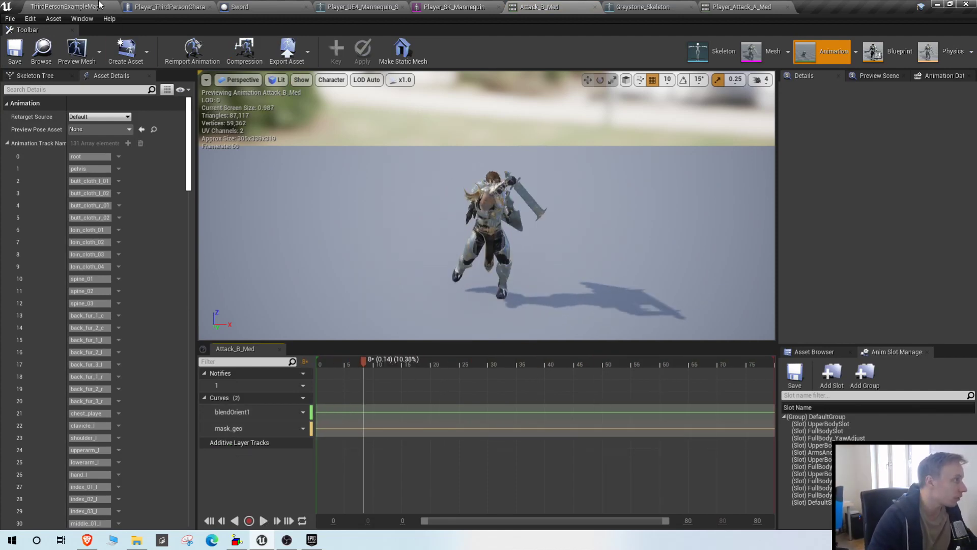
{"action": "left_click", "coordinate": [99, 5]}
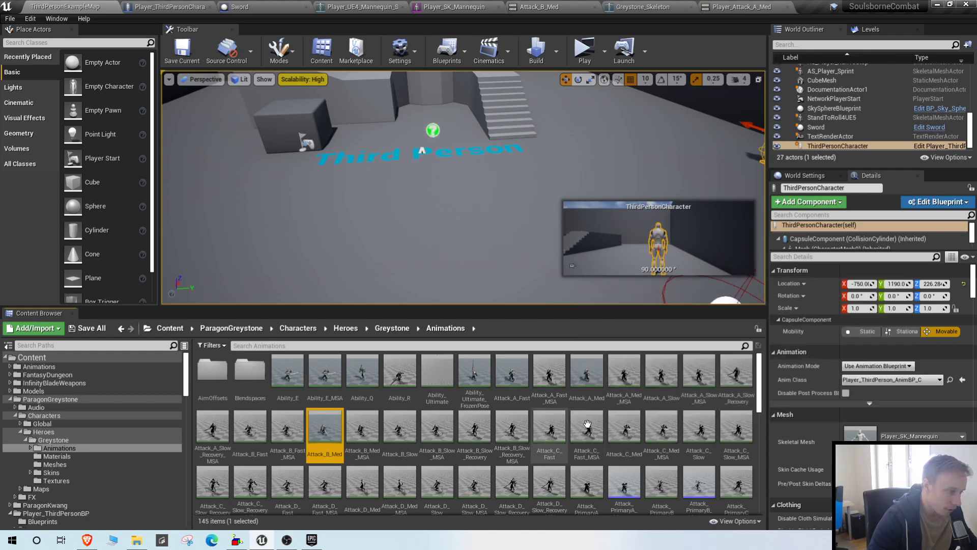
{"action": "double_click", "coordinate": [626, 426]}
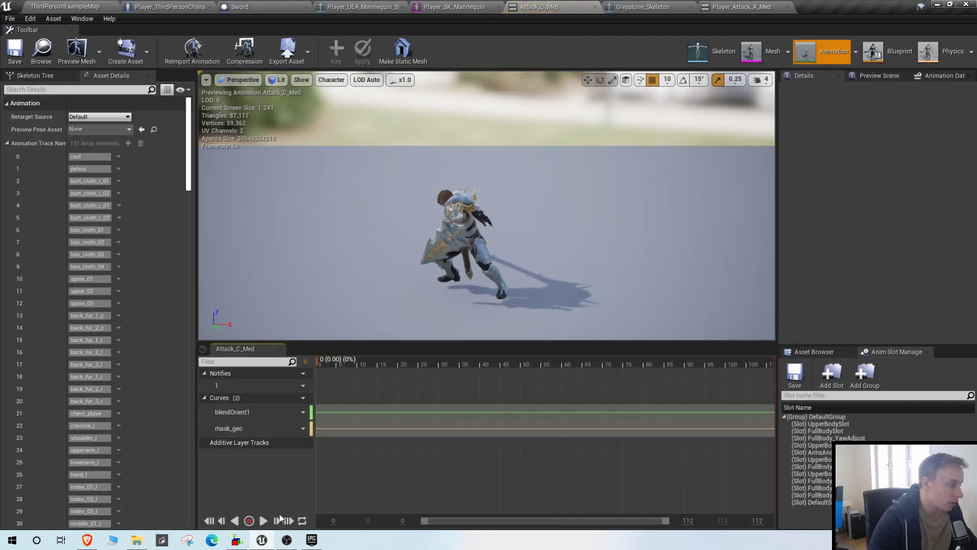
Start duplicating and retargeting Attack_B_Med and Attack_C_Med together, choosing the Player_UE4_Mannequin skeleton as the target
{"action": "left_click", "coordinate": [96, 6]}
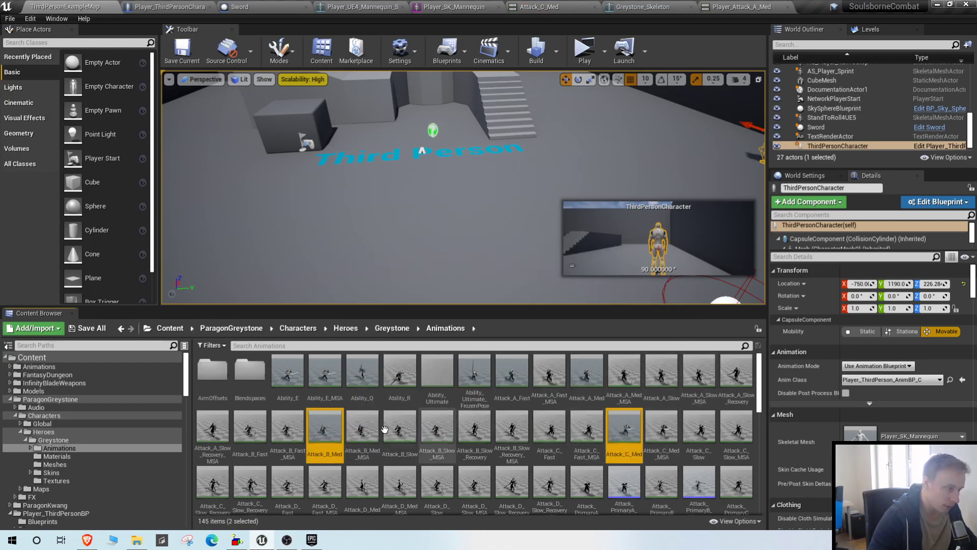
{"action": "right_click", "coordinate": [325, 430]}
{"action": "mouse_move", "coordinate": [380, 69]}
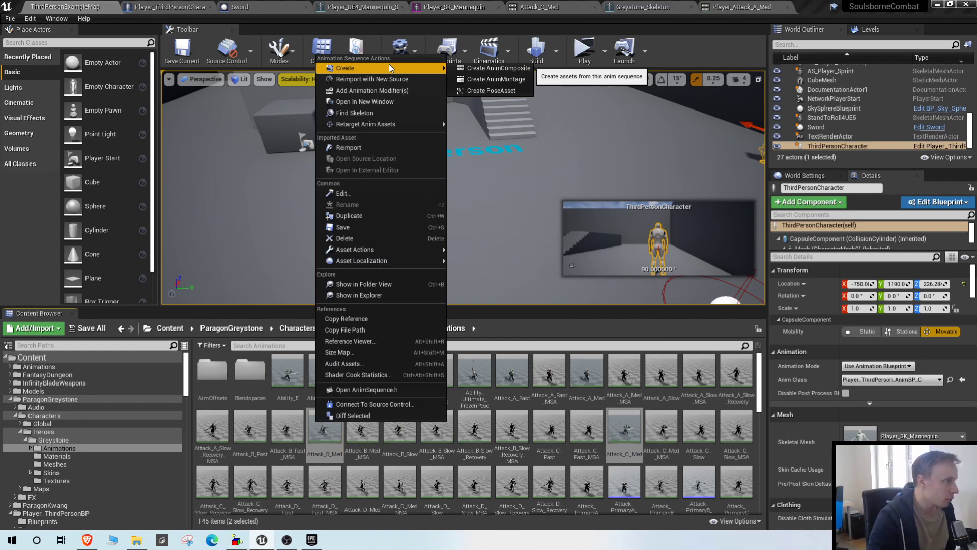
{"action": "mouse_move", "coordinate": [389, 121]}
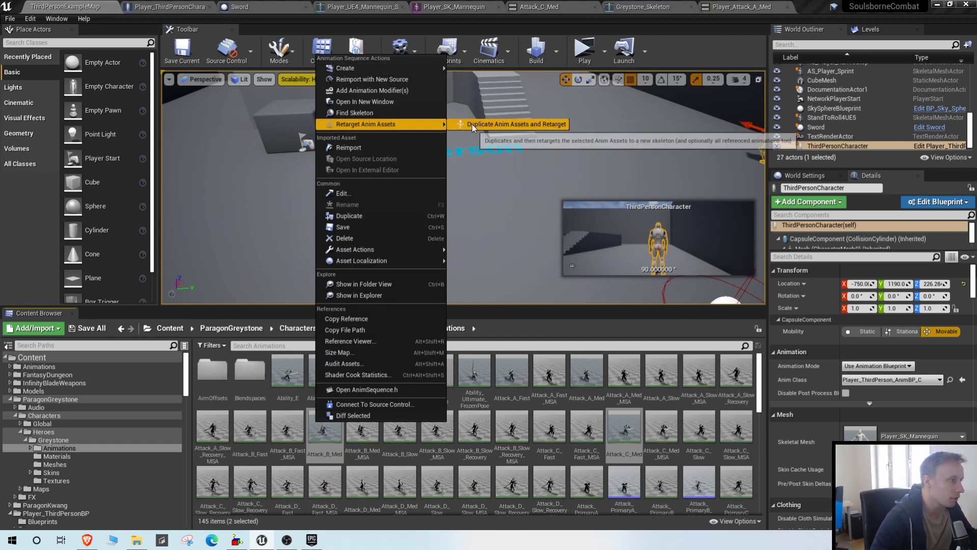
{"action": "left_click", "coordinate": [472, 124]}
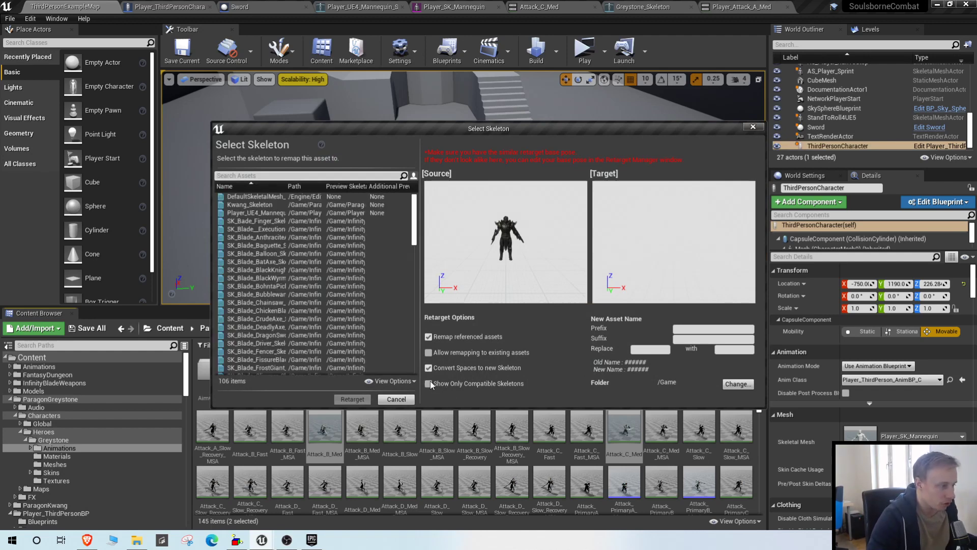
{"action": "left_click", "coordinate": [286, 212]}
Set the output folder to Animations/Game/Player/Attacks/Greystone and retarget the two attack animations
{"action": "left_click", "coordinate": [738, 384]}
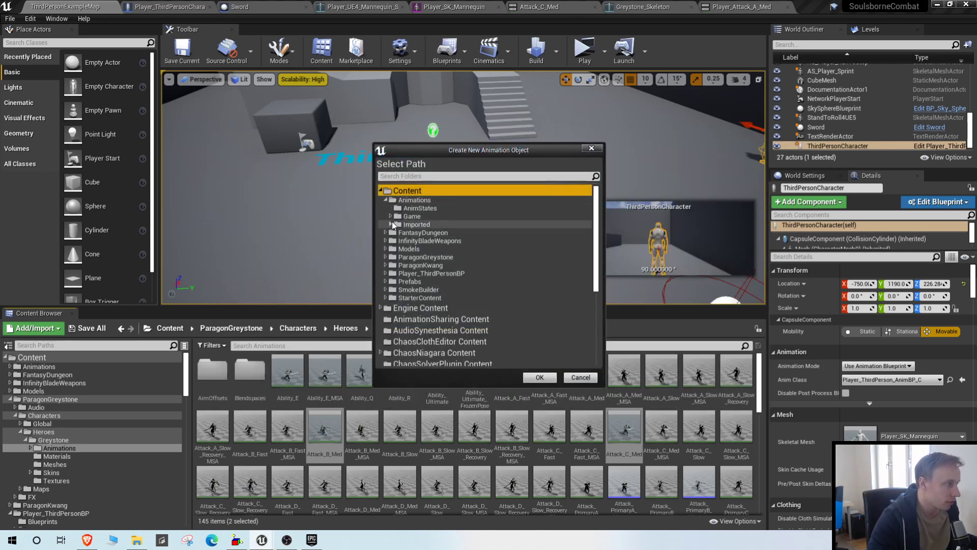
{"action": "left_click", "coordinate": [390, 216]}
{"action": "double_click", "coordinate": [399, 225]}
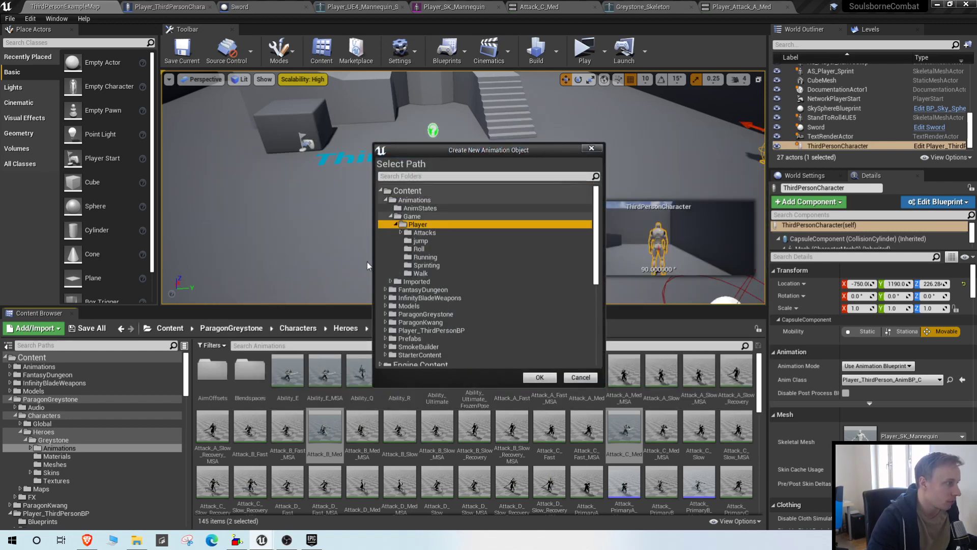
{"action": "left_click", "coordinate": [402, 232]}
{"action": "left_click", "coordinate": [426, 240]}
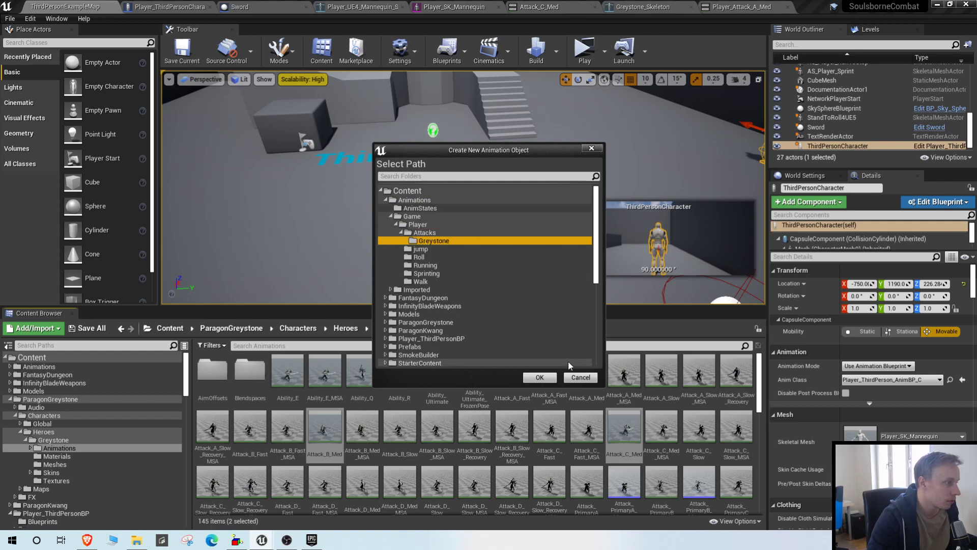
{"action": "left_click", "coordinate": [540, 378]}
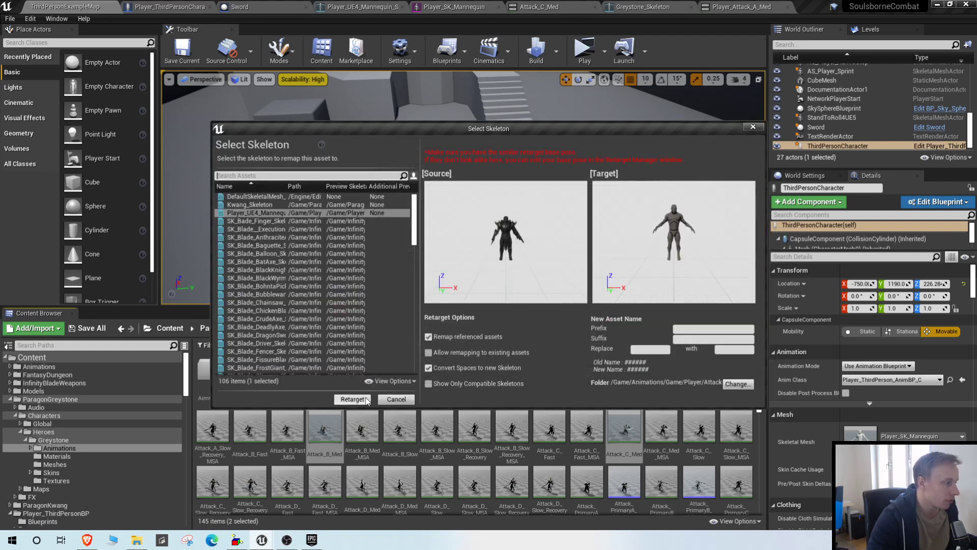
{"action": "left_click", "coordinate": [352, 400]}
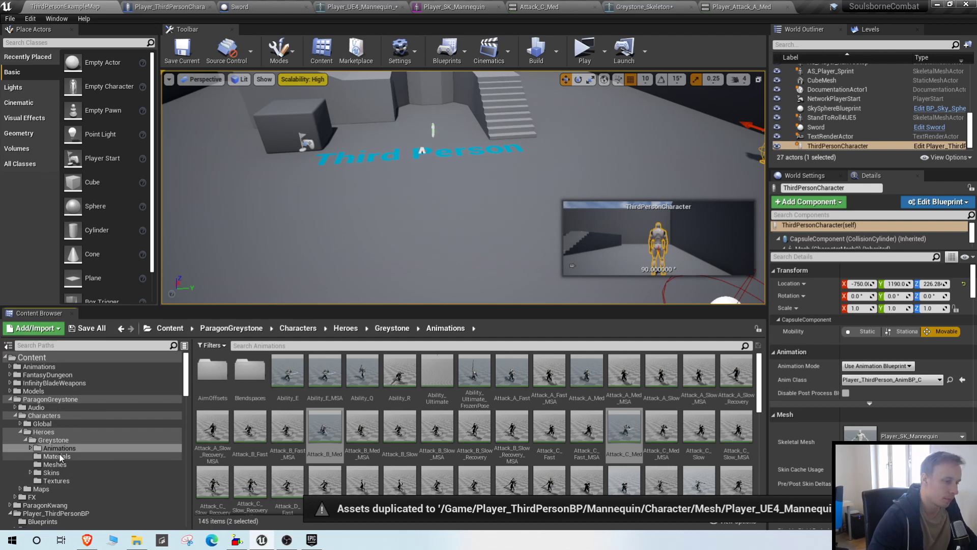
Open the Animations/Game/Player/Attacks/Greystone folder holding the retargeted attacks
{"action": "left_click", "coordinate": [38, 367]}
{"action": "double_click", "coordinate": [254, 382]}
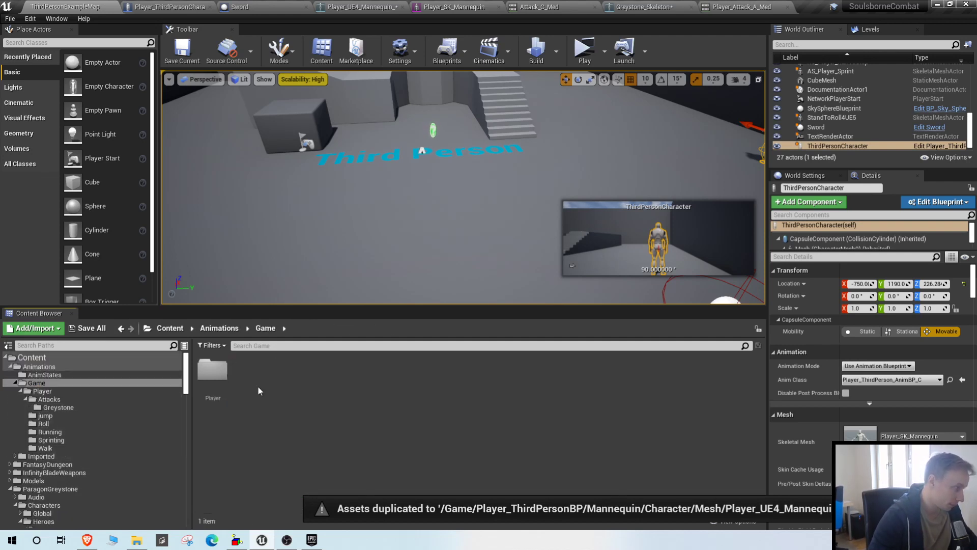
{"action": "left_click", "coordinate": [202, 393]}
{"action": "double_click", "coordinate": [202, 392]}
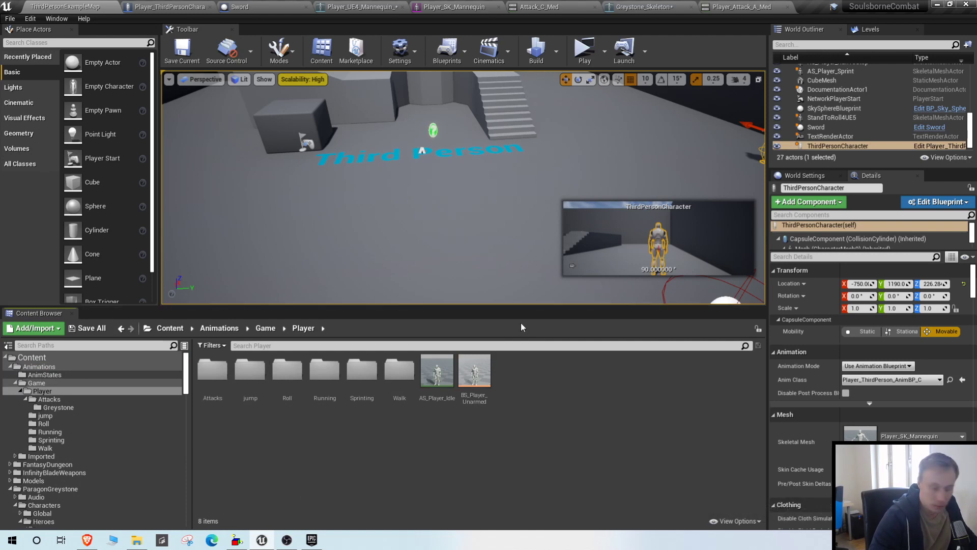
{"action": "left_click", "coordinate": [212, 371]}
{"action": "double_click", "coordinate": [210, 375]}
{"action": "left_click", "coordinate": [210, 377]}
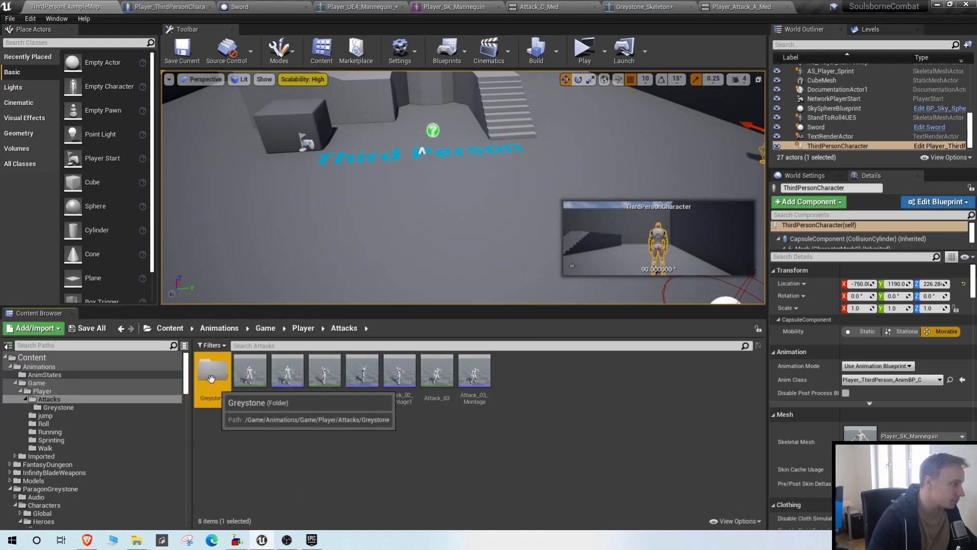
{"action": "double_click", "coordinate": [210, 377]}
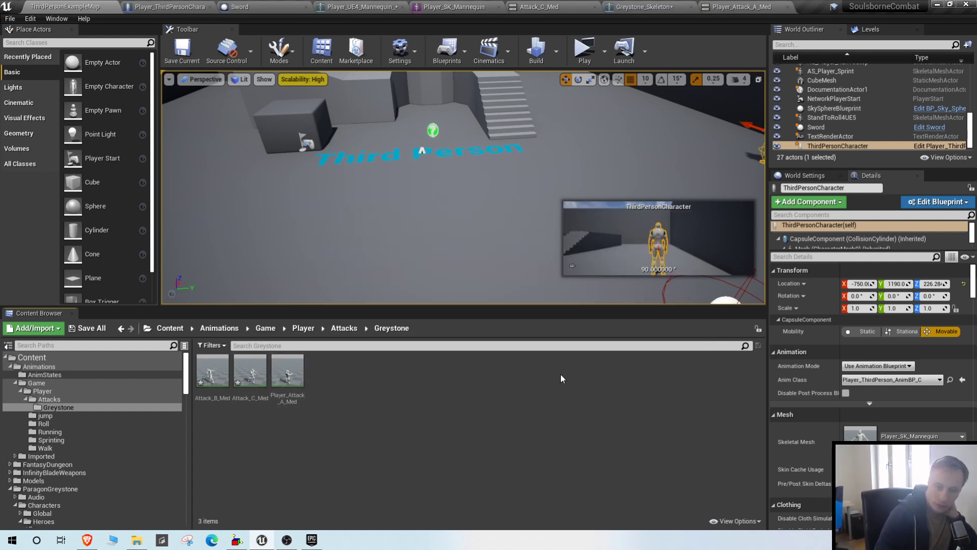
Review the Player_Attack_A_Med playback on the mannequin from different angles and look over the character in the level
{"action": "double_click", "coordinate": [288, 370]}
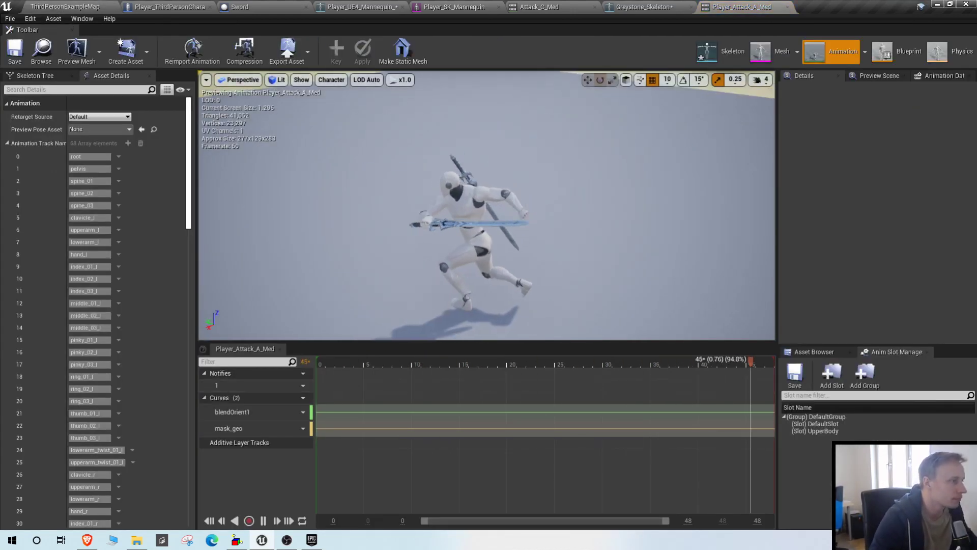
{"action": "left_click", "coordinate": [39, 4]}
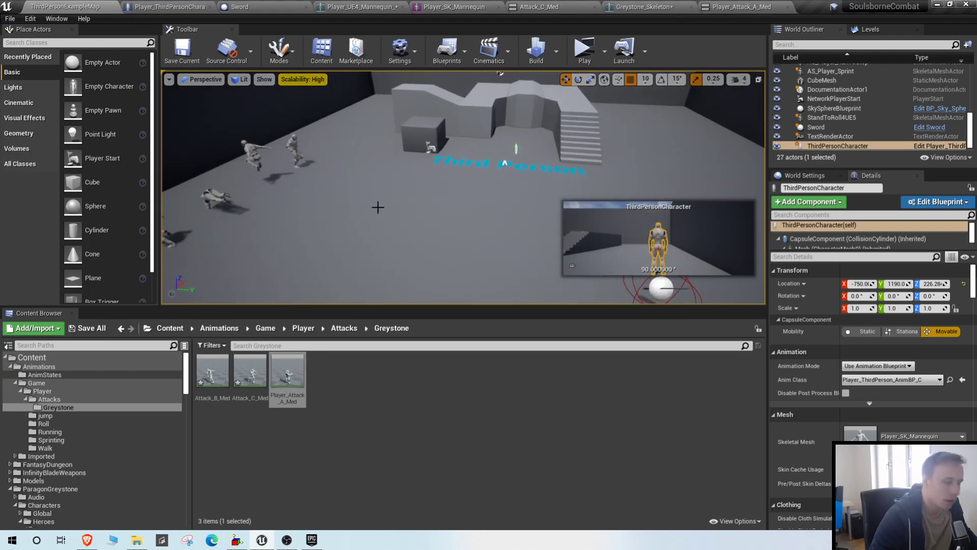
{"action": "right_click_drag", "start_coordinate": [378, 207], "coordinate": [540, 204]}
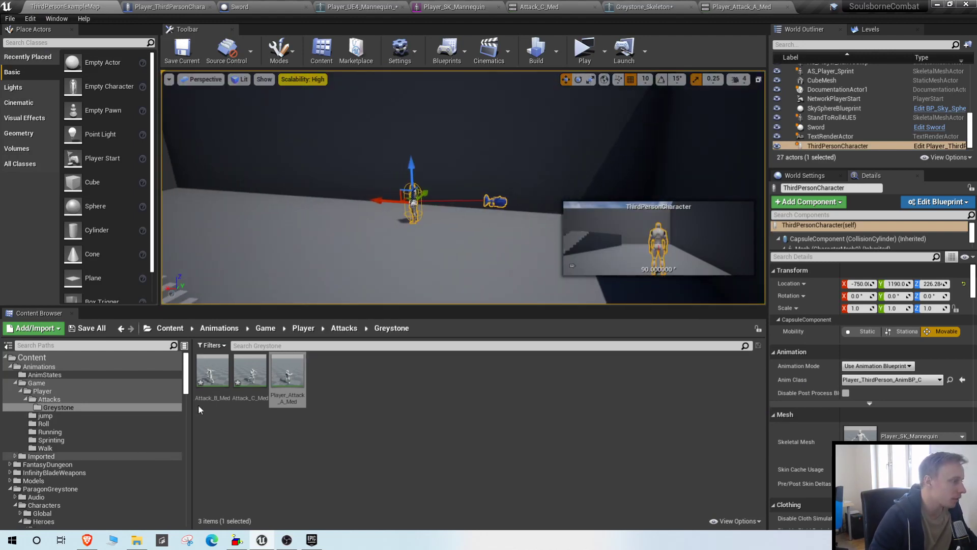
{"action": "double_click", "coordinate": [288, 379]}
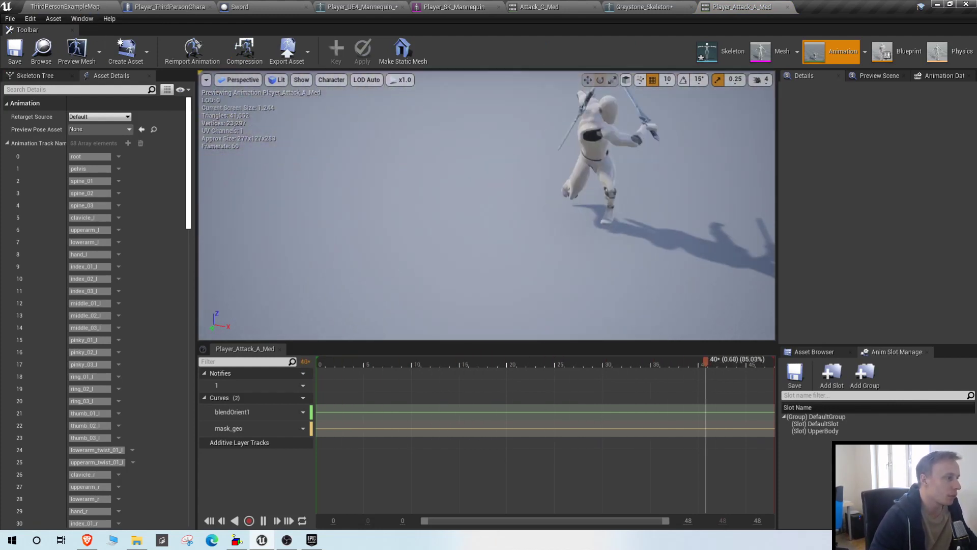
{"action": "right_click_drag", "start_coordinate": [487, 205], "coordinate": [527, 189]}
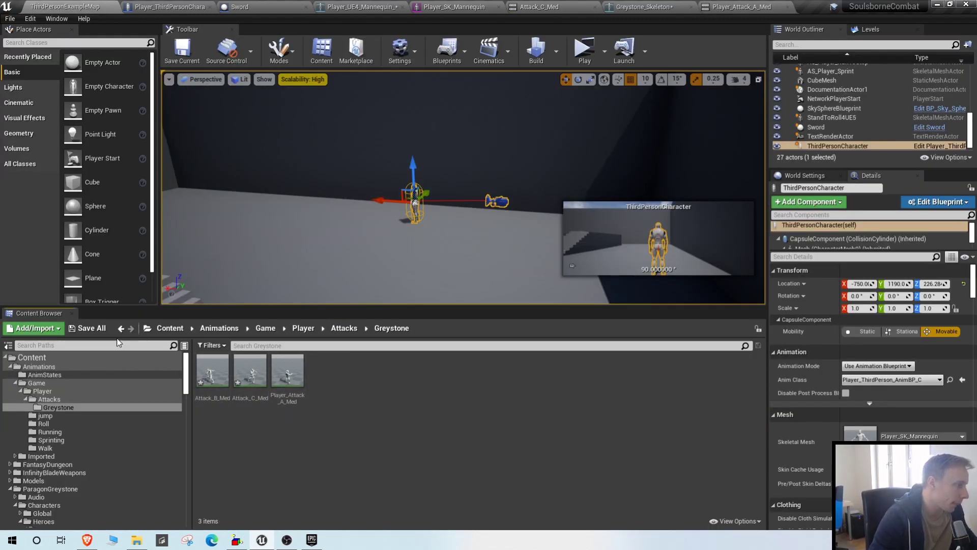
Rename the retargeted Attack_C_Med animation as Player_Attack_C_Med
{"action": "left_click", "coordinate": [267, 392]}
{"action": "key", "text": "F2"}
{"action": "type", "text": "P"}
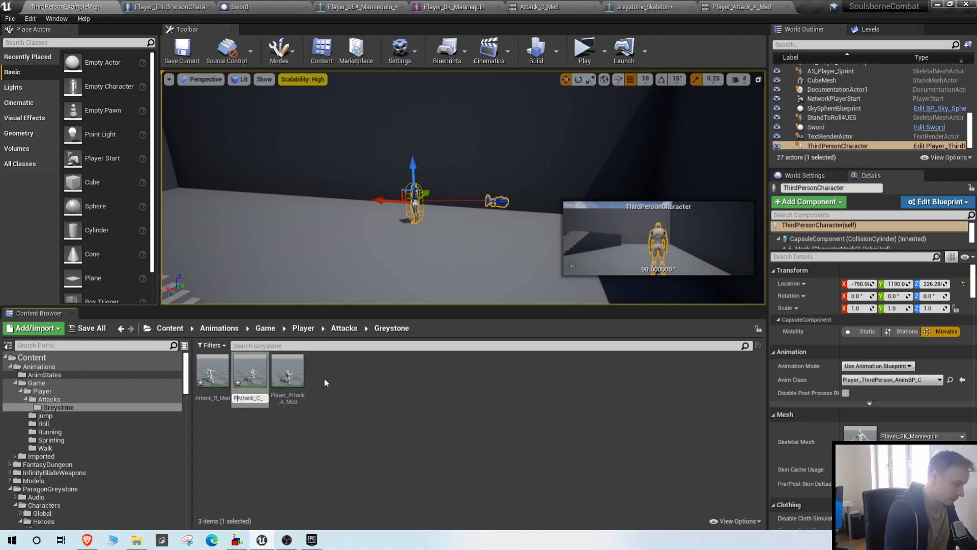
{"action": "type", "text": "layer_"}
{"action": "key", "text": "Return"}
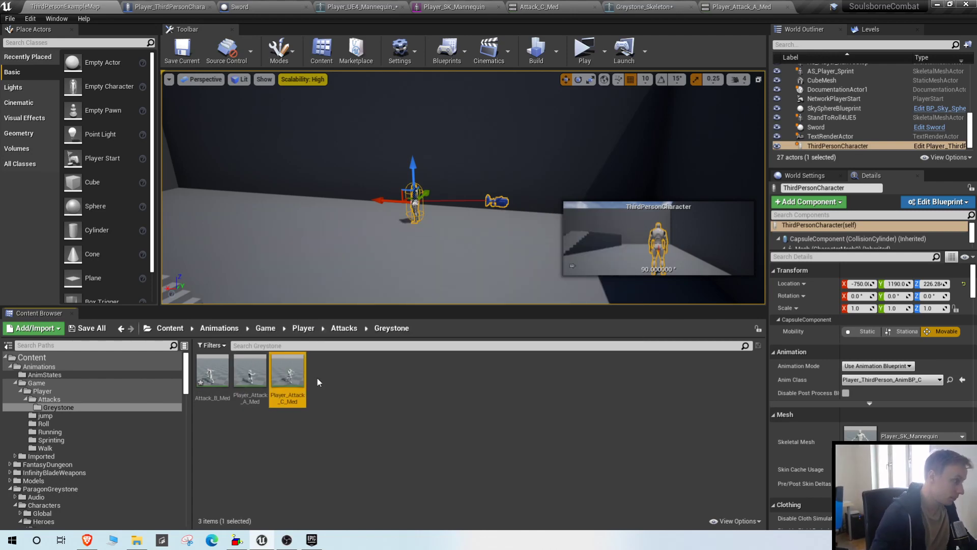
Rename the retargeted Attack_B_Med animation as Player_Attack_B_Med
{"action": "left_click", "coordinate": [220, 380]}
{"action": "key", "text": "F2"}
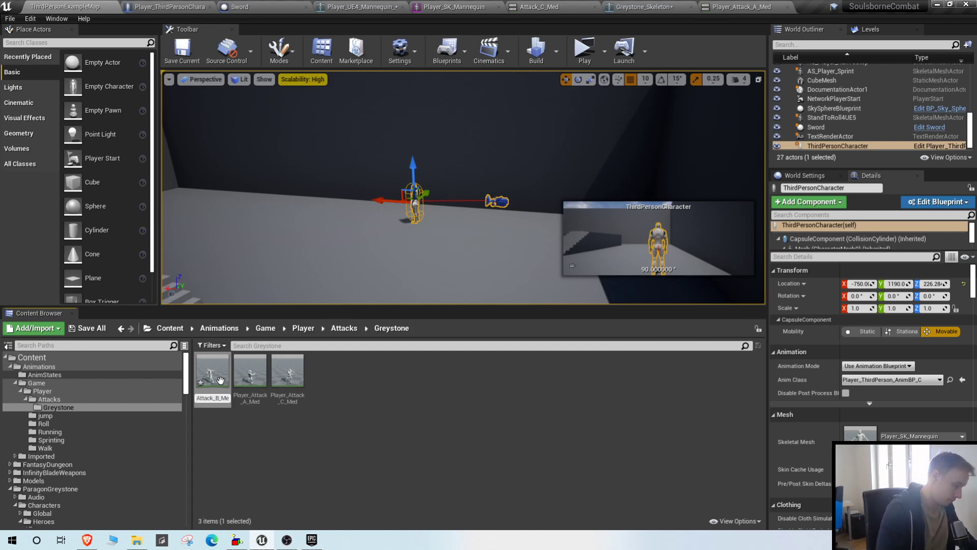
{"action": "type", "text": "Player_"}
{"action": "key", "text": "Return"}
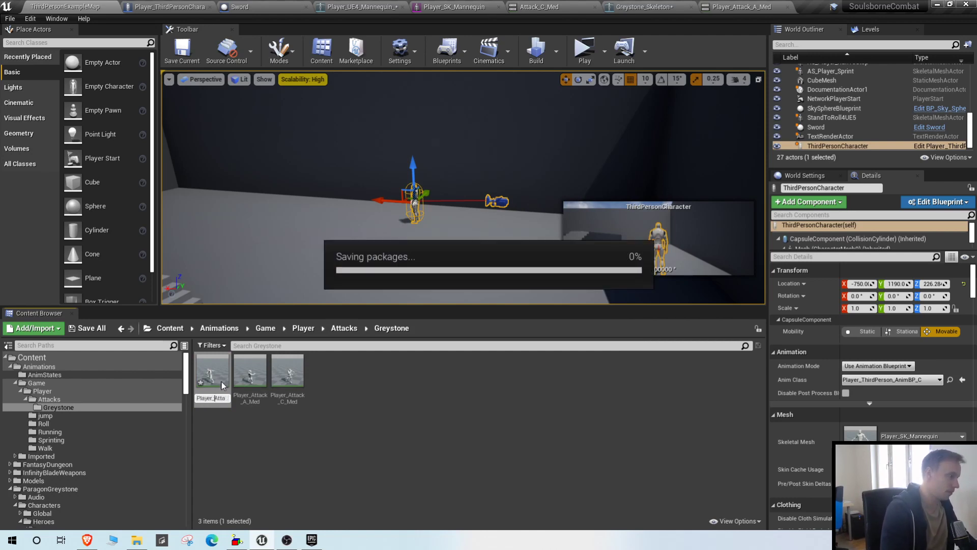
Save the current level and all modified project assets
{"action": "right_click_drag", "start_coordinate": [362, 236], "coordinate": [254, 236]}
{"action": "right_click_drag", "start_coordinate": [393, 244], "coordinate": [325, 193]}
{"action": "right_click_drag", "start_coordinate": [458, 193], "coordinate": [448, 196]}
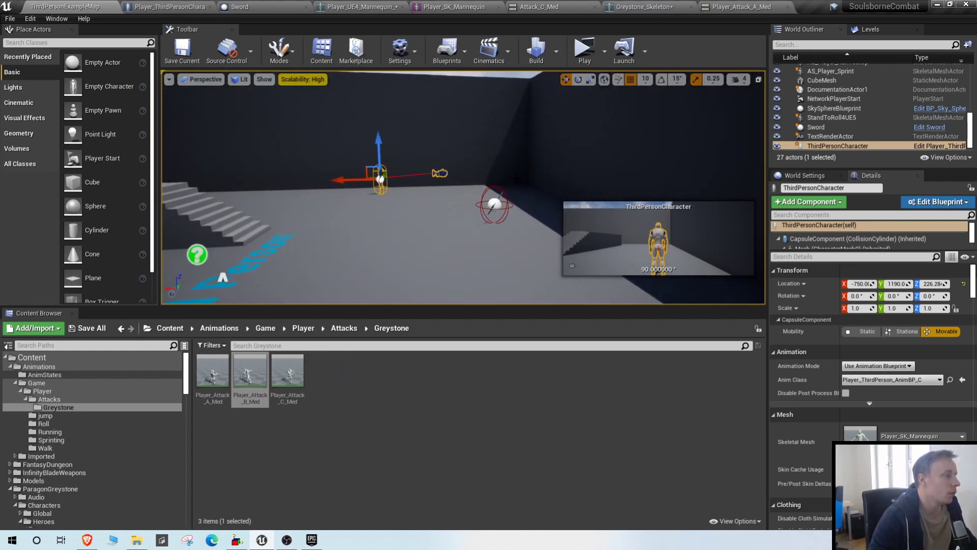
{"action": "left_click", "coordinate": [181, 51]}
{"action": "left_click", "coordinate": [9, 18]}
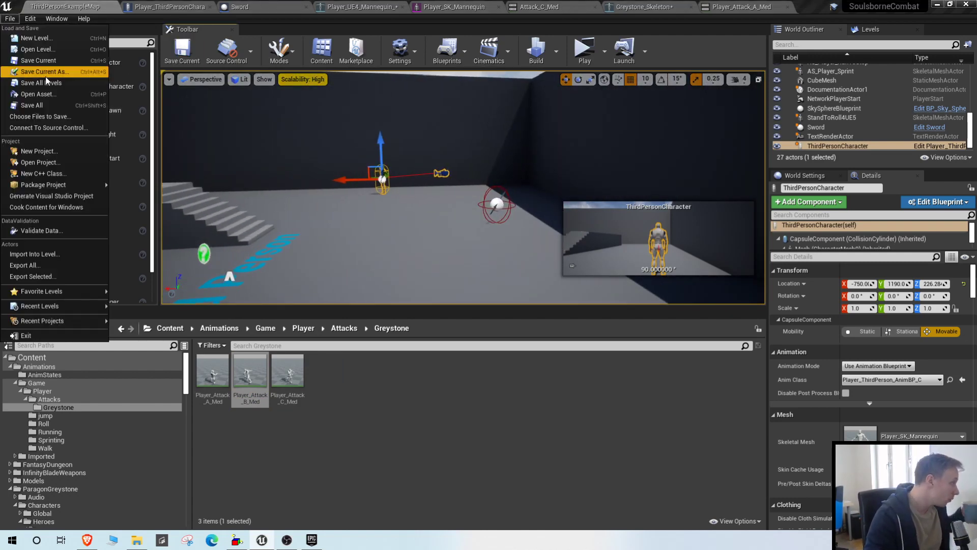
{"action": "left_click", "coordinate": [42, 103]}
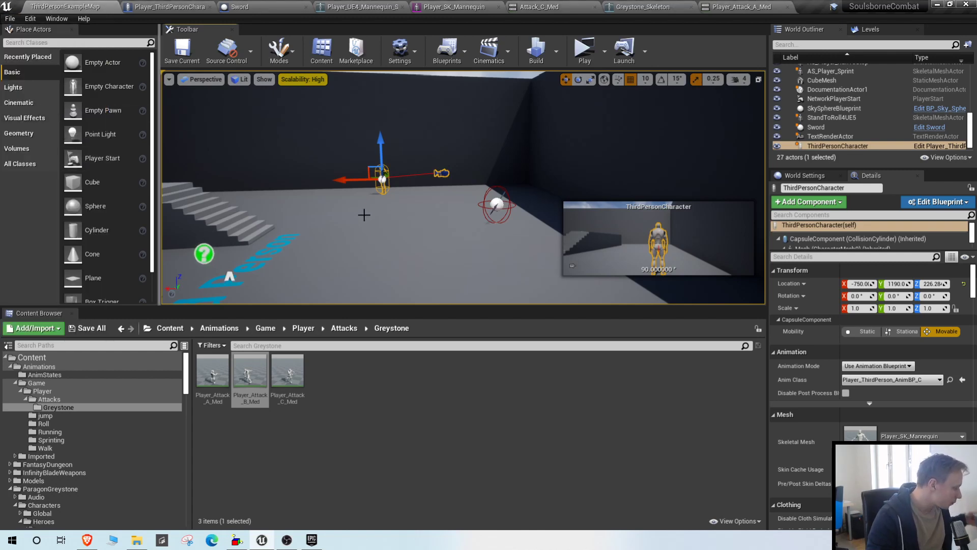
{"action": "right_click_drag", "start_coordinate": [318, 195], "coordinate": [173, 193]}
{"action": "right_click_drag", "start_coordinate": [458, 194], "coordinate": [188, 196]}
{"action": "right_click_drag", "start_coordinate": [431, 211], "coordinate": [213, 211]}
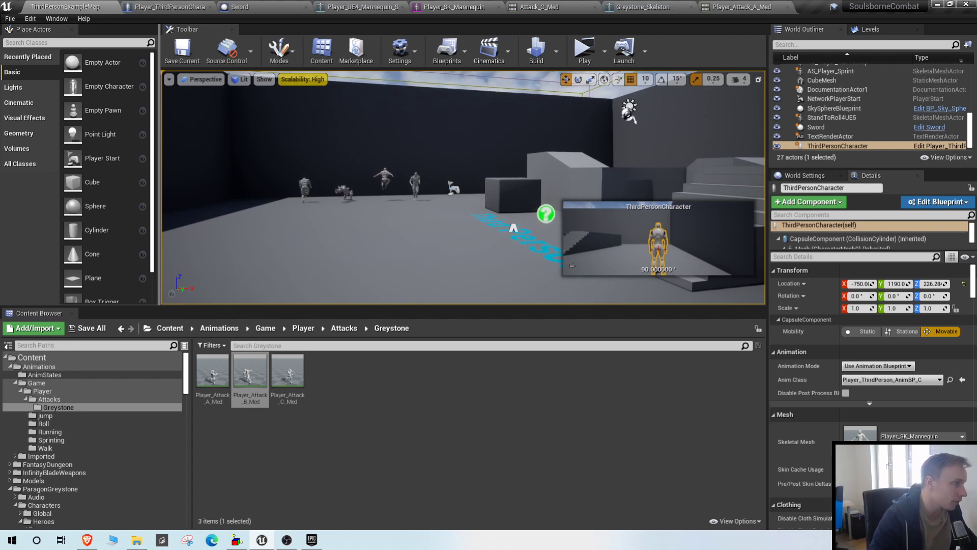
{"action": "right_click_drag", "start_coordinate": [463, 187], "coordinate": [329, 187]}
{"action": "key", "text": "s"}
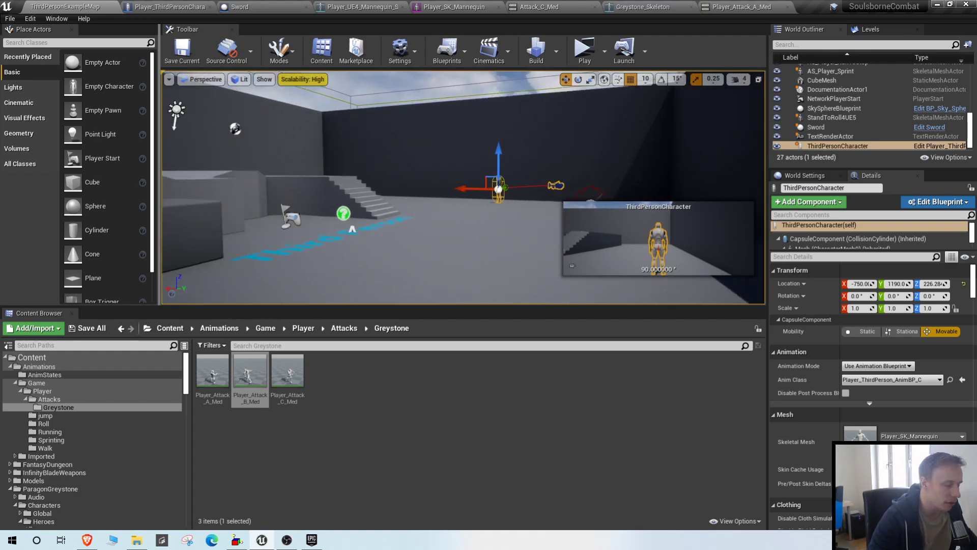
{"action": "right_click_drag", "start_coordinate": [501, 220], "coordinate": [265, 219]}
{"action": "key", "text": "w"}
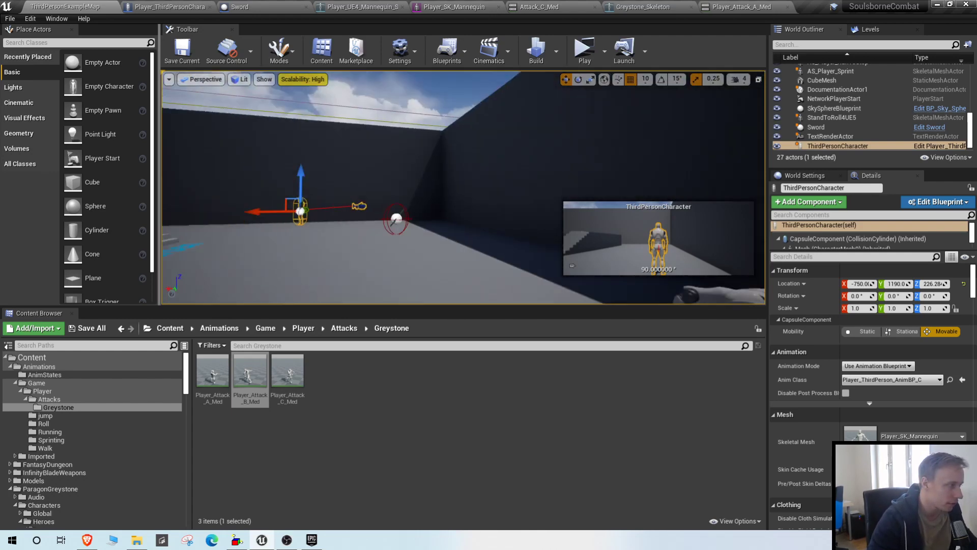
{"action": "right_click_drag", "start_coordinate": [396, 219], "coordinate": [188, 163]}
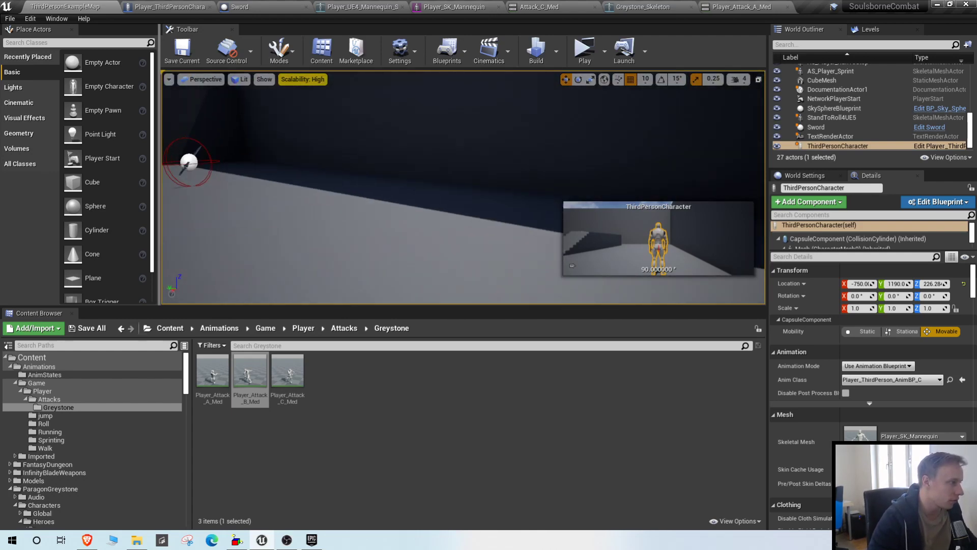
{"action": "right_click_drag", "start_coordinate": [463, 189], "coordinate": [418, 191]}
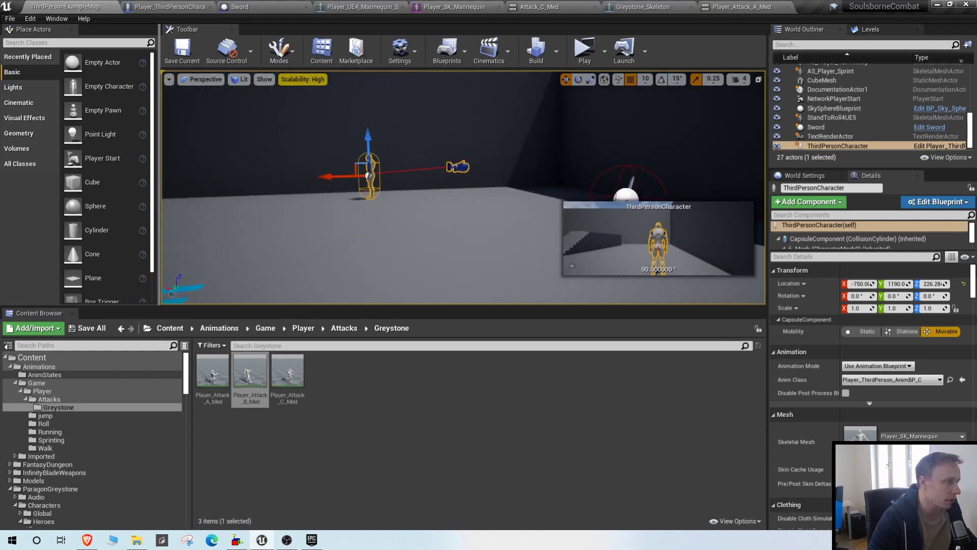
{"action": "right_click_drag", "start_coordinate": [214, 173], "coordinate": [437, 202]}
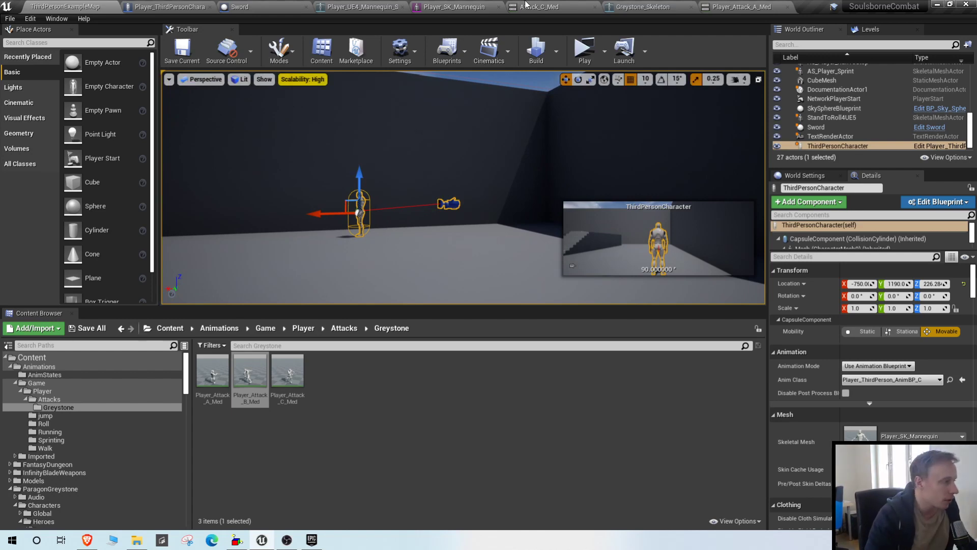
{"action": "right_click_drag", "start_coordinate": [506, 234], "coordinate": [487, 231]}
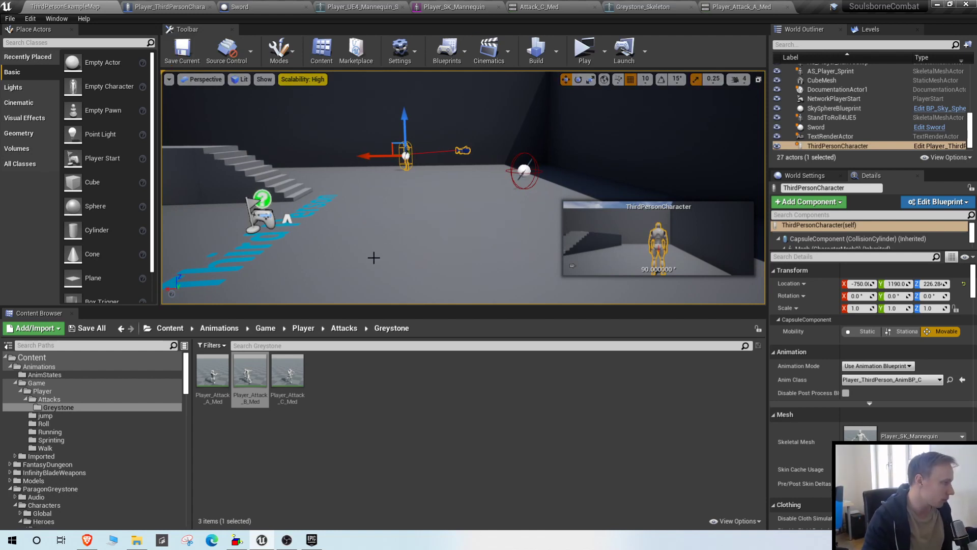
{"action": "right_click_drag", "start_coordinate": [363, 257], "coordinate": [386, 212]}
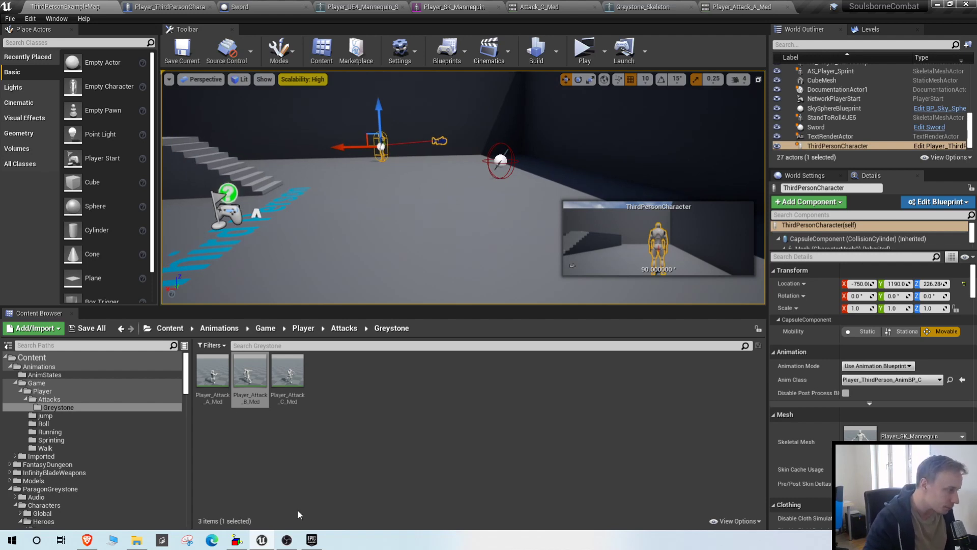